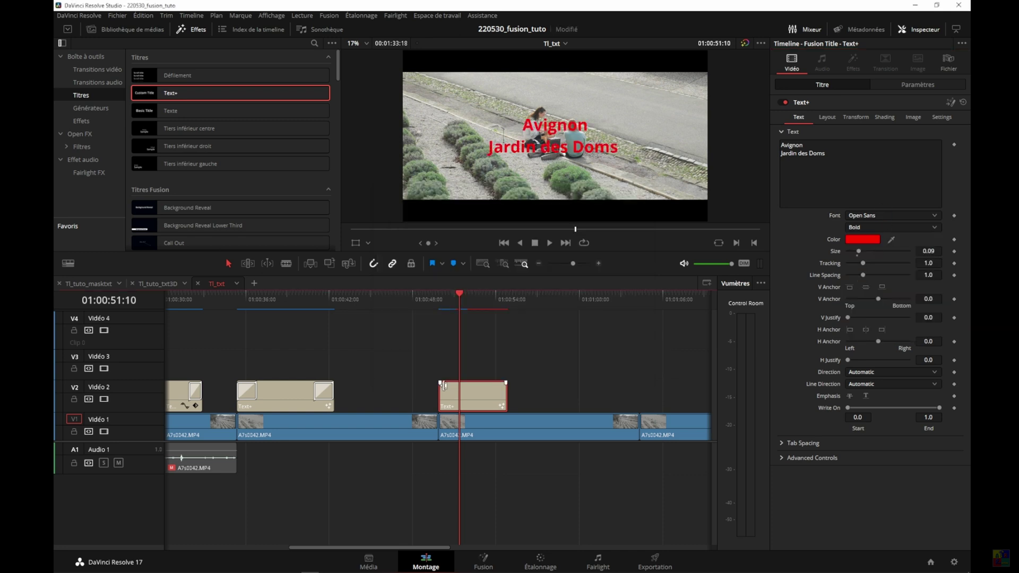
Step: Add a Fondu flou transition to the start of the Avignon title clip and set its duration to 37 frames
mouse_move(440, 381)
left_mouse_down()
mouse_move(457, 382)
mouse_move(453, 366)
mouse_move(426, 361)
left_mouse_up()
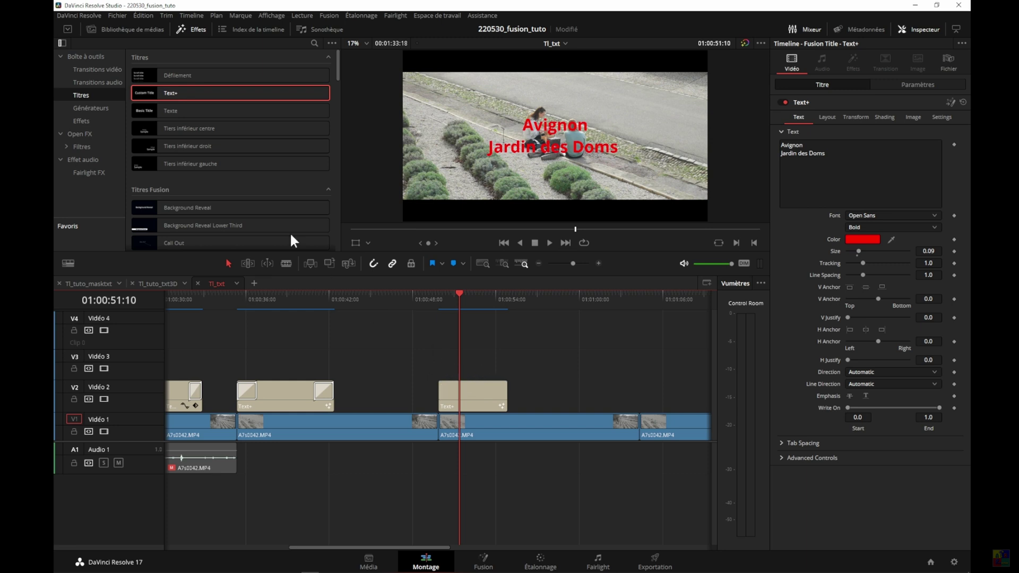
left_click(93, 68)
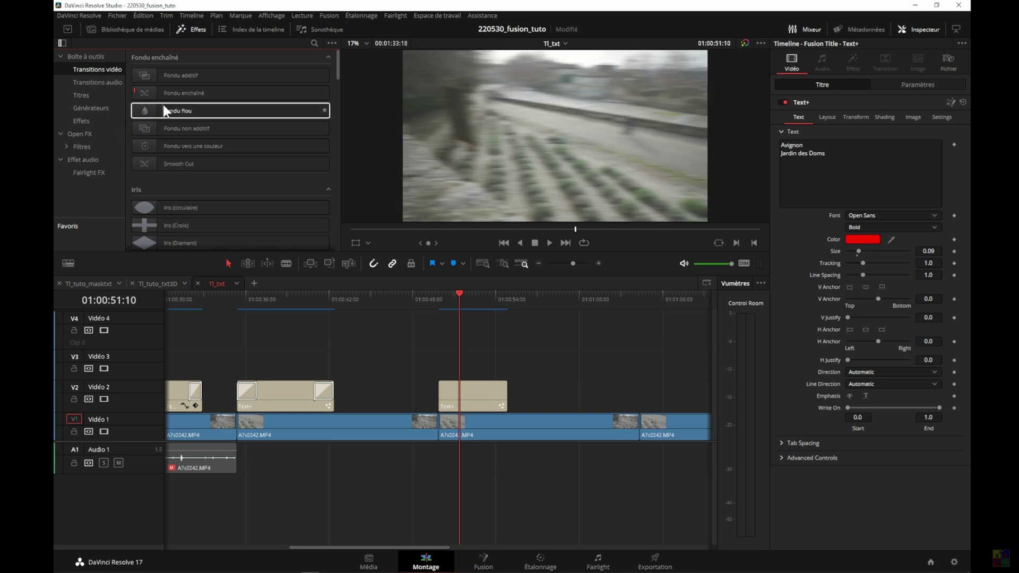
left_click_drag(162, 110, 446, 398)
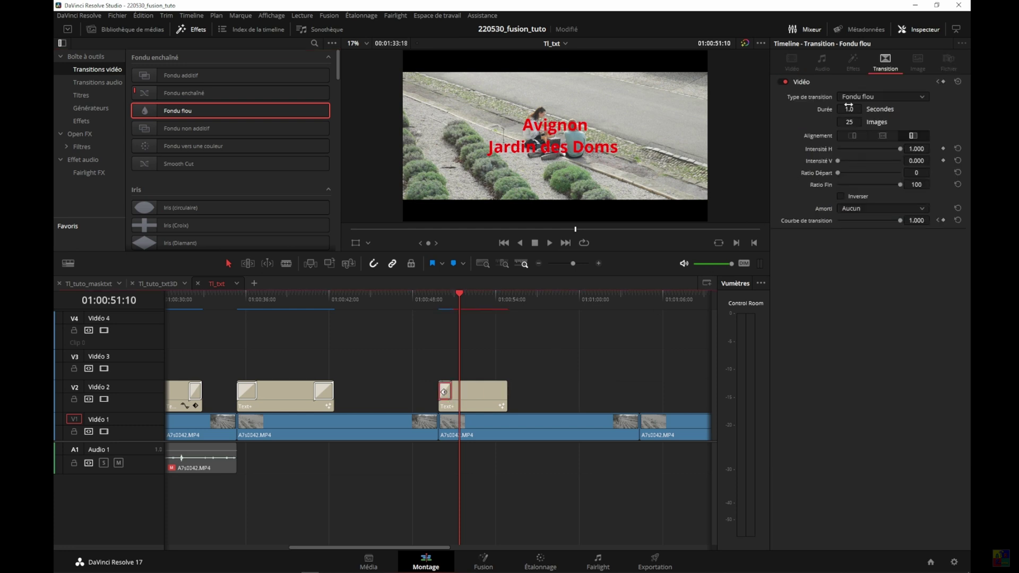
left_click(852, 122)
type("37")
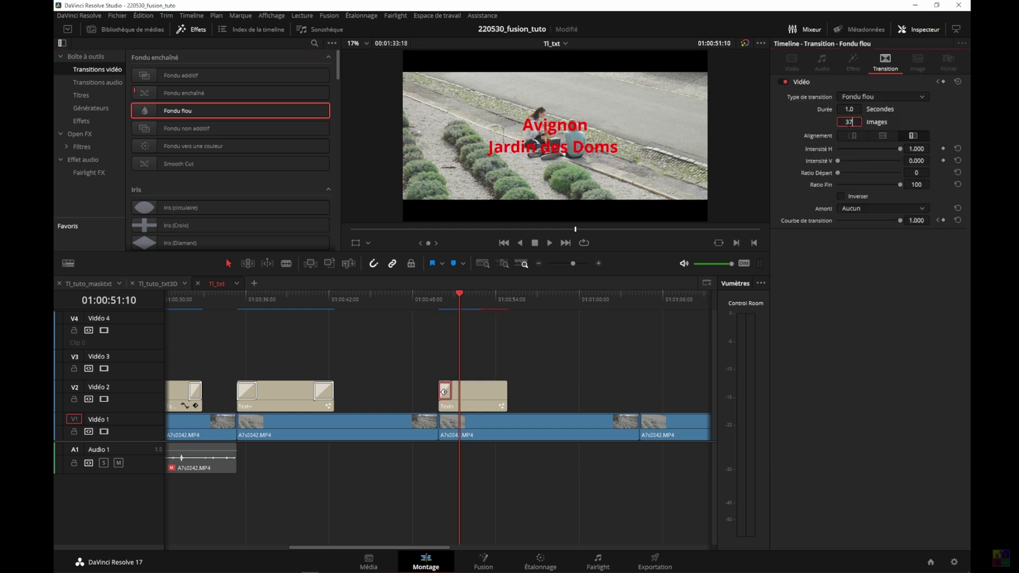
key("Return")
Step: Add a Fondu flou transition to the end of the Avignon title clip with a duration of 37 frames
left_click_drag(175, 112, 495, 394)
left_click(498, 393)
left_click(849, 122)
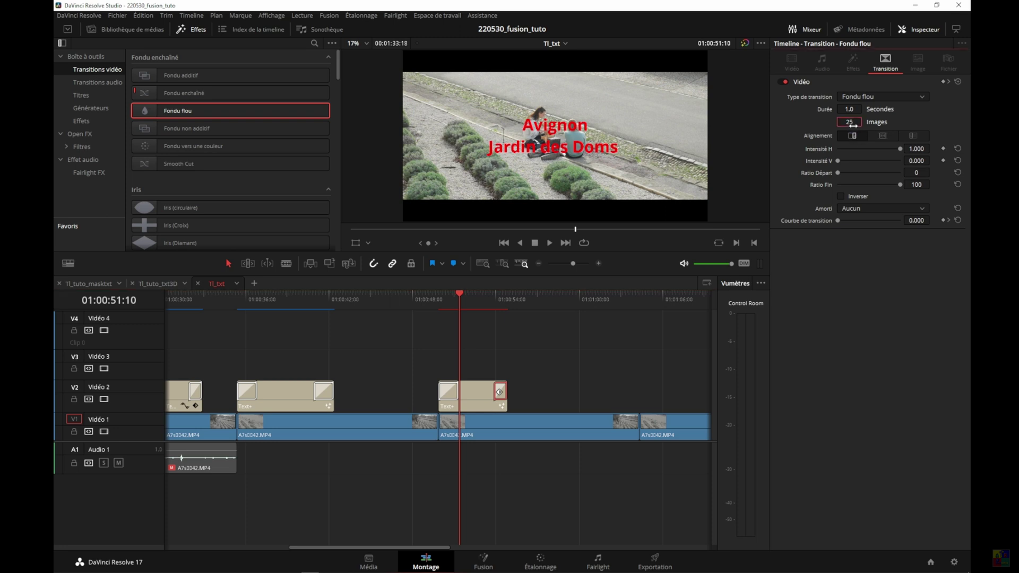
type("37")
key("Return")
left_click(468, 396)
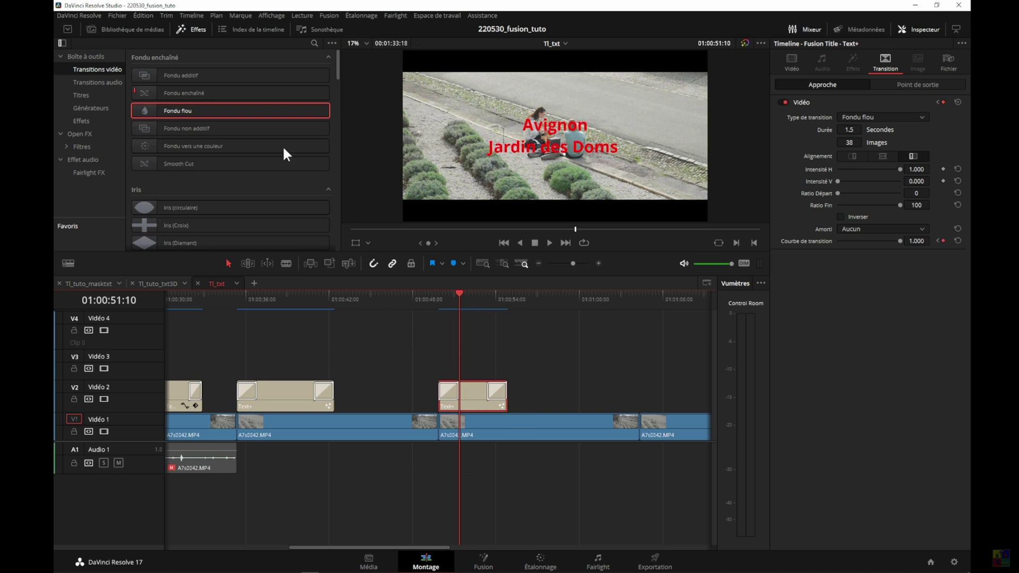
Step: Check the default transition duration in the user editing preferences and close them
left_click(81, 16)
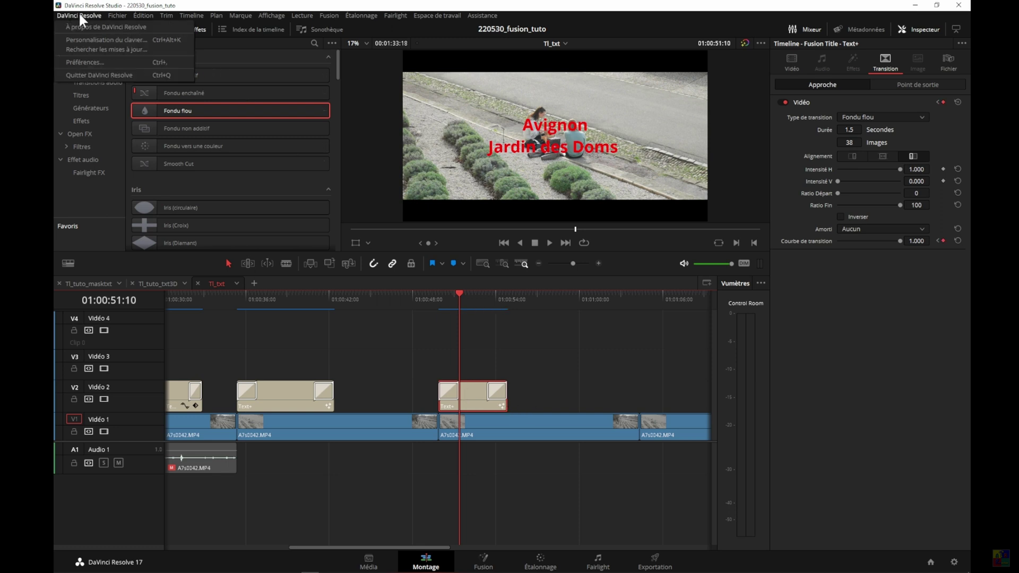
left_click(81, 64)
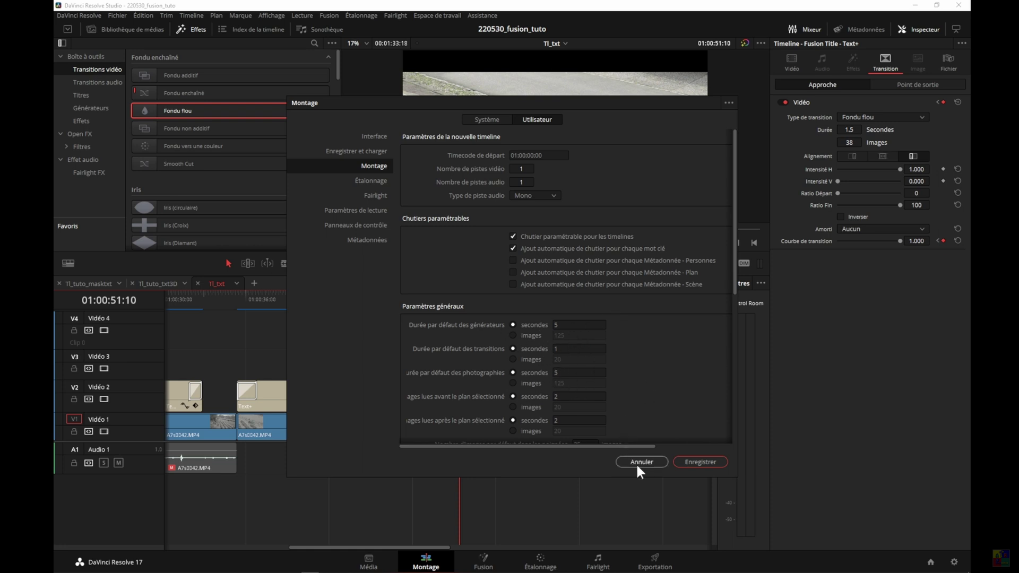
left_click(692, 462)
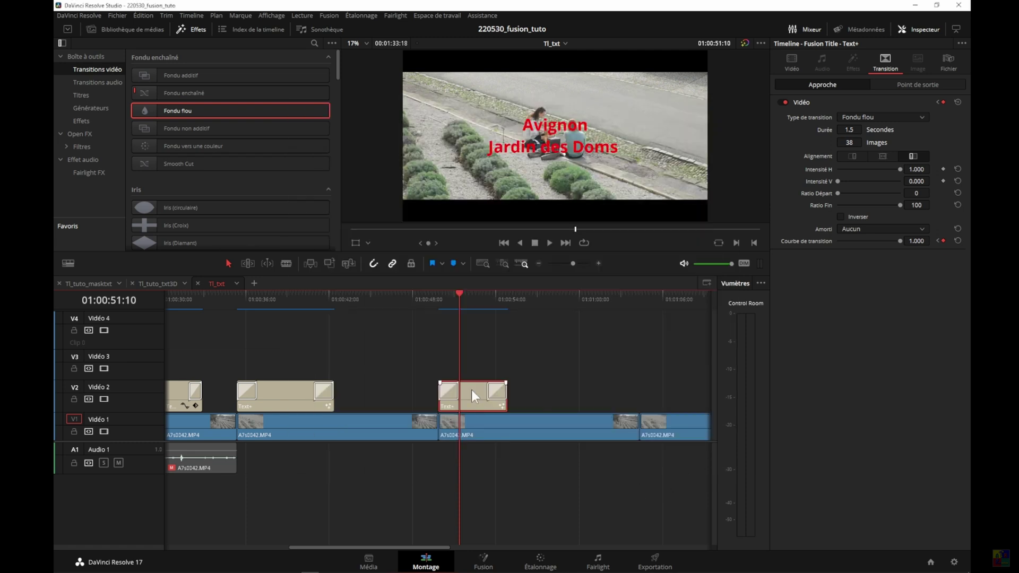
Step: Play back the title clip from its start to review the blur fades, then return to 01:00:52:16
left_click_drag(456, 303, 444, 301)
key("space")
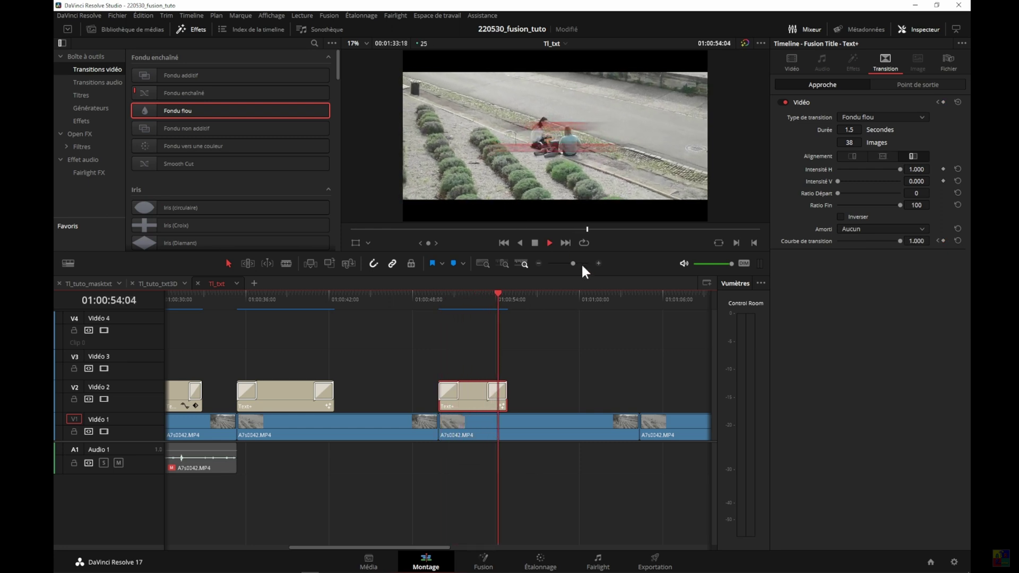
key("space")
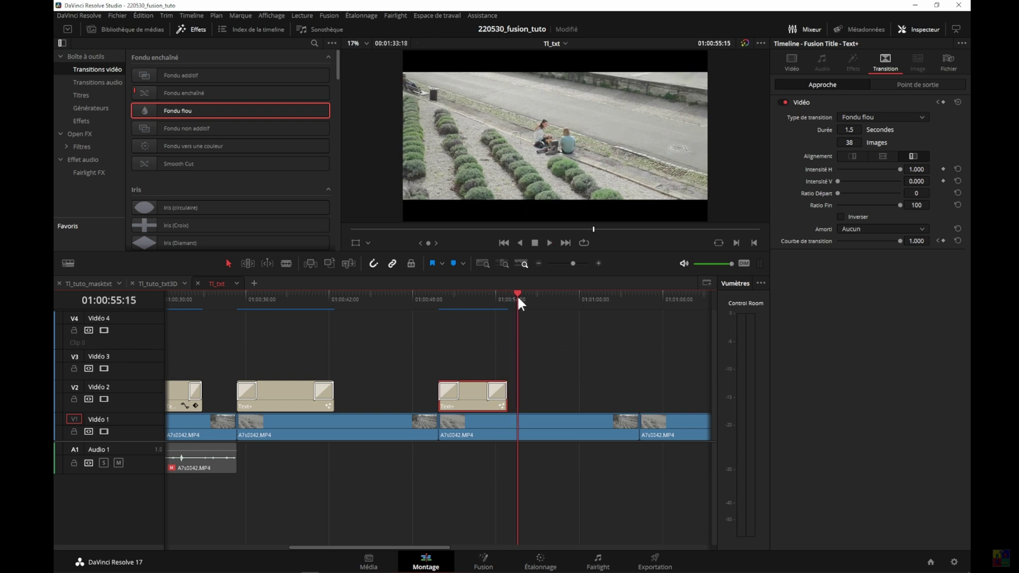
left_click_drag(518, 293, 476, 293)
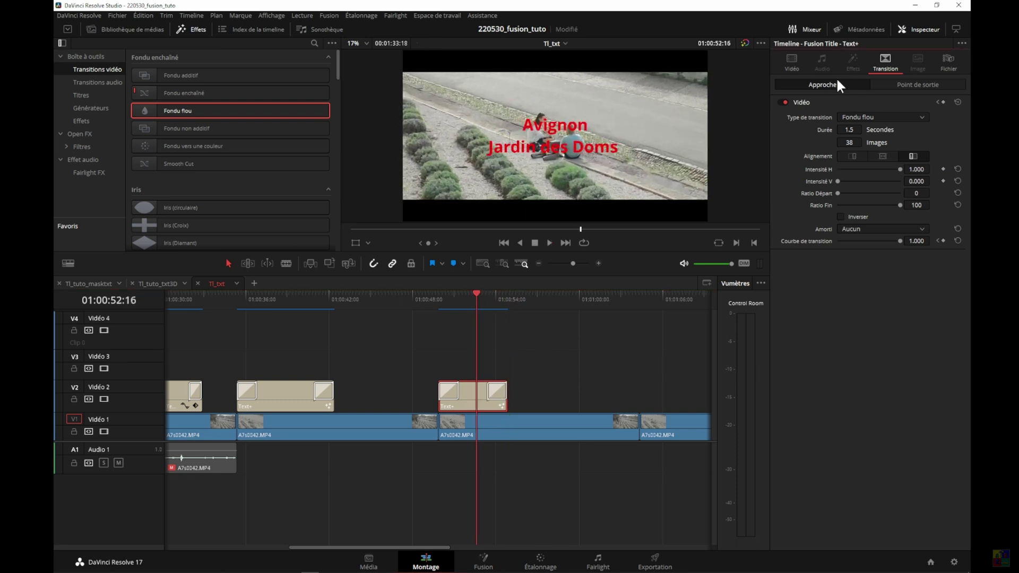
Step: Enable shading element 2, Red Outline, on the title text
left_click(791, 62)
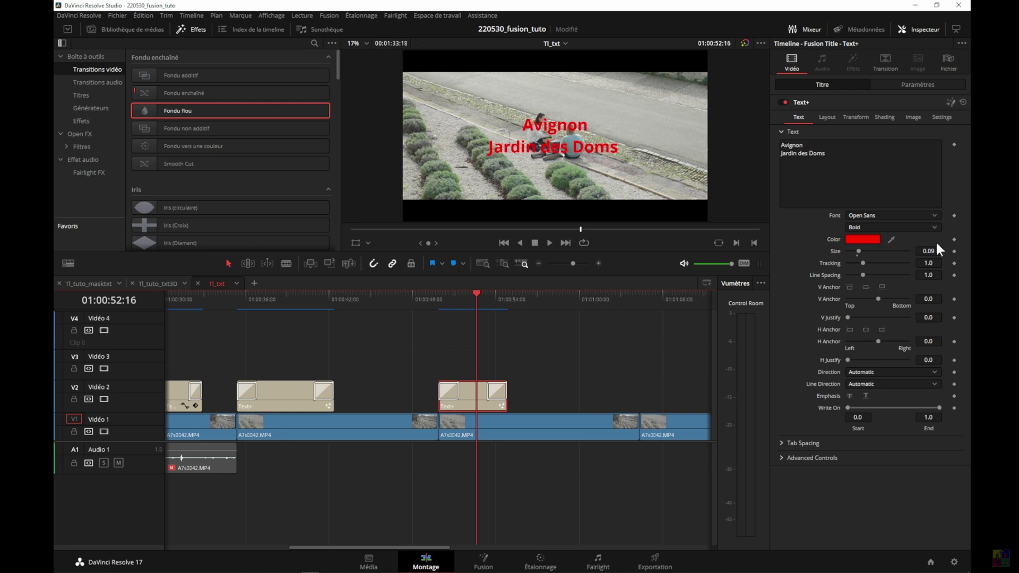
left_click(883, 117)
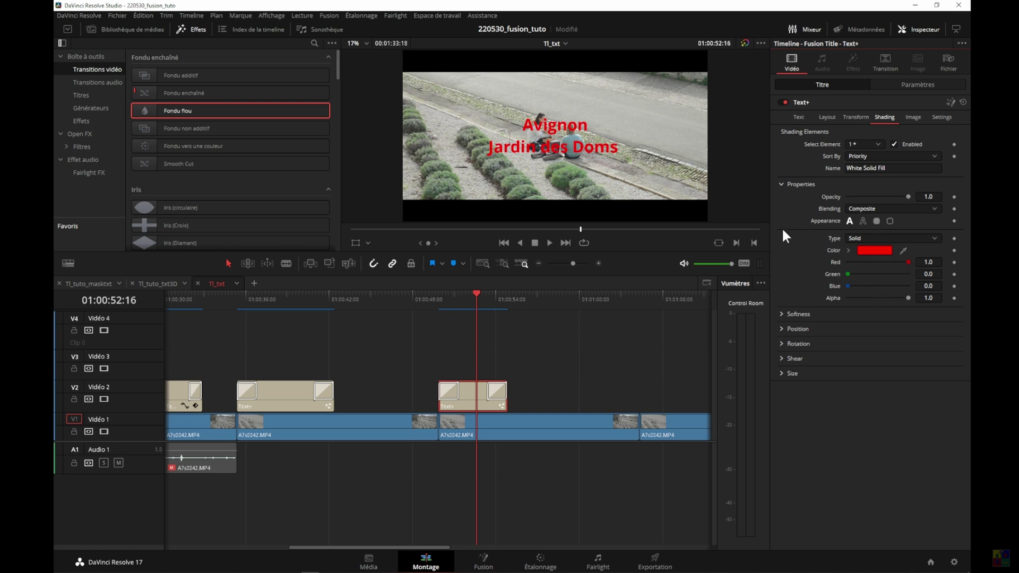
left_click(878, 143)
left_click(855, 167)
left_click(894, 144)
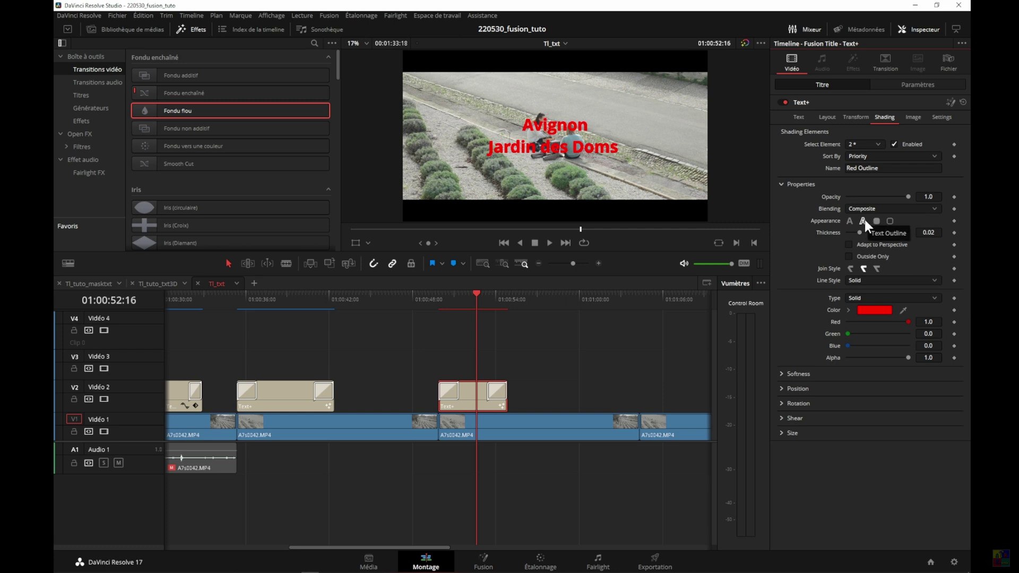
Step: Change the color of the title's outline element to white (#ffffff)
left_click(864, 313)
left_click(482, 276)
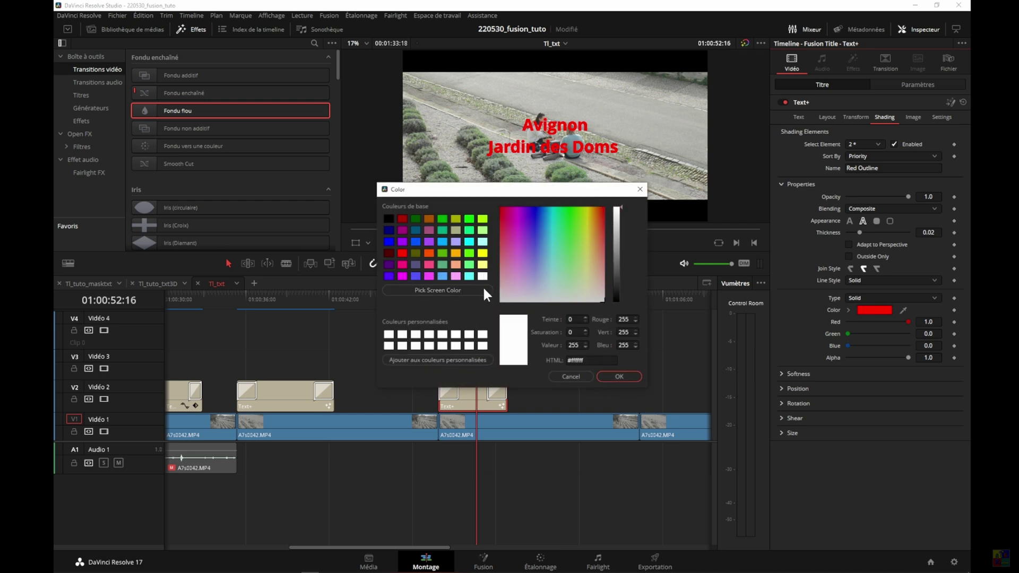
left_click(613, 375)
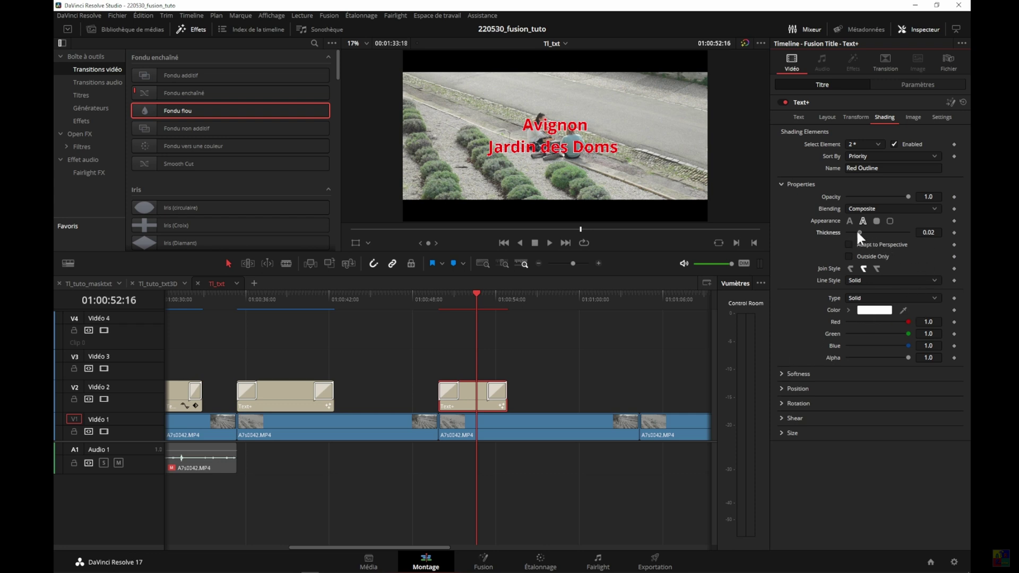
Step: Set the thickness of the title's white outline to 0.0441
left_click_drag(856, 233, 862, 233)
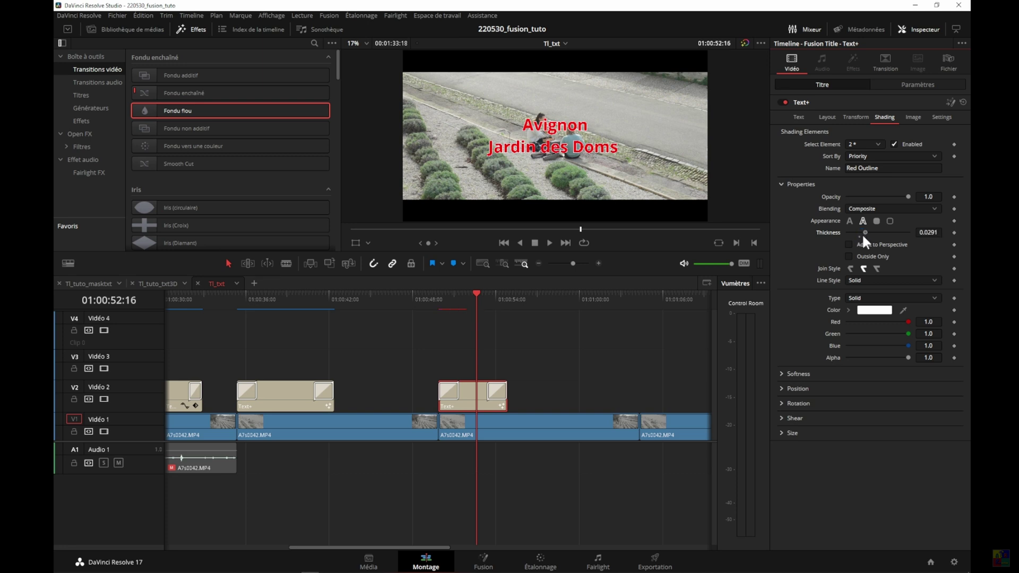
left_click(928, 232)
key("BackSpace")
key("BackSpace")
key("BackSpace")
type("441")
key("Tab")
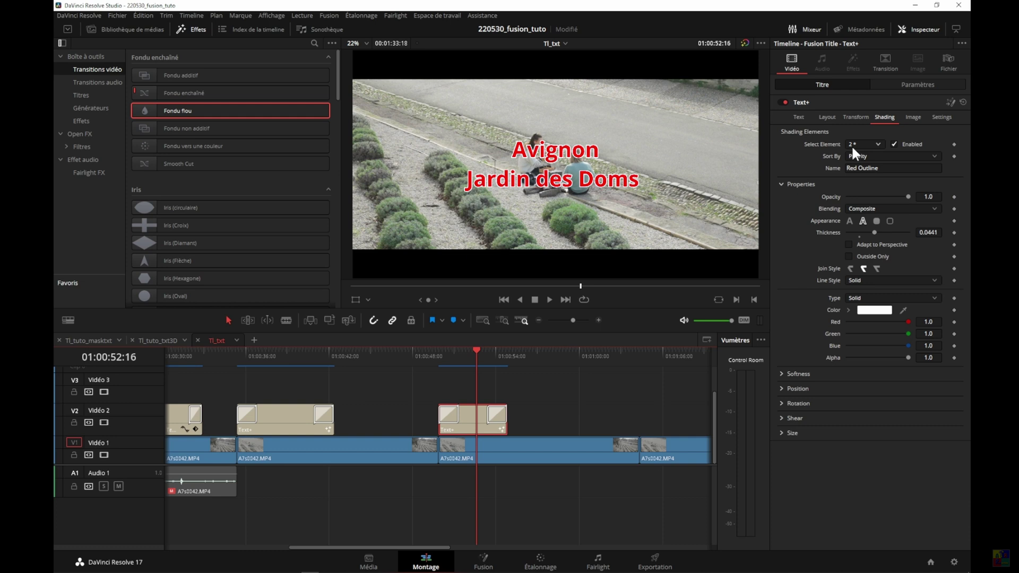
Step: Enable shading element 3, Black Shadow, on the title and save the project
left_click(879, 142)
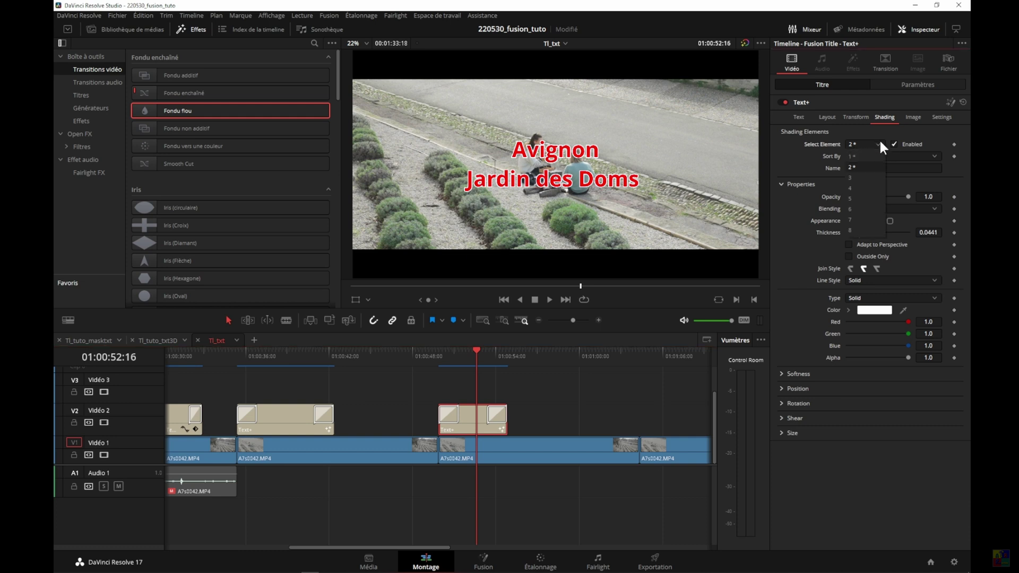
left_click(853, 177)
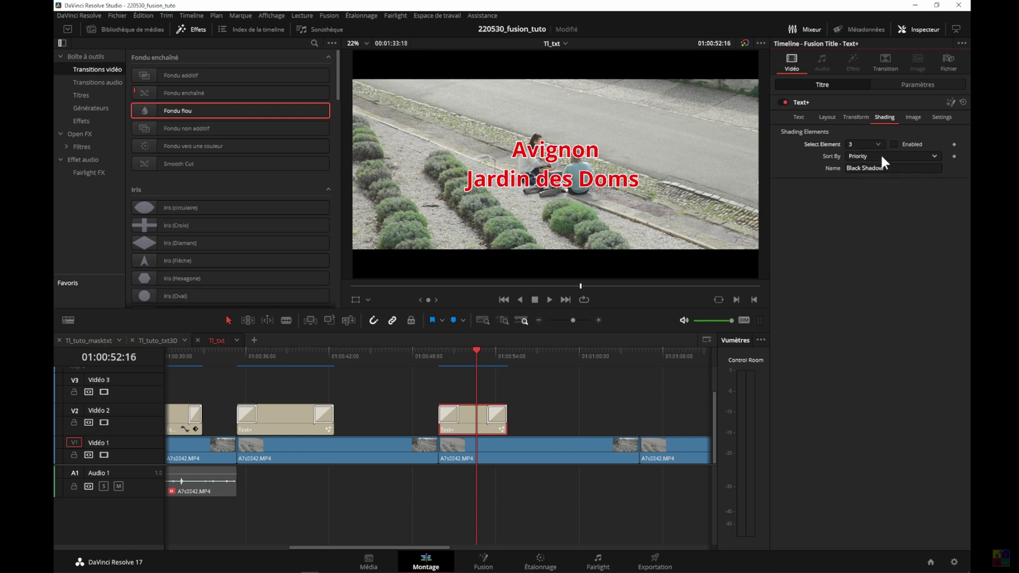
left_click(894, 144)
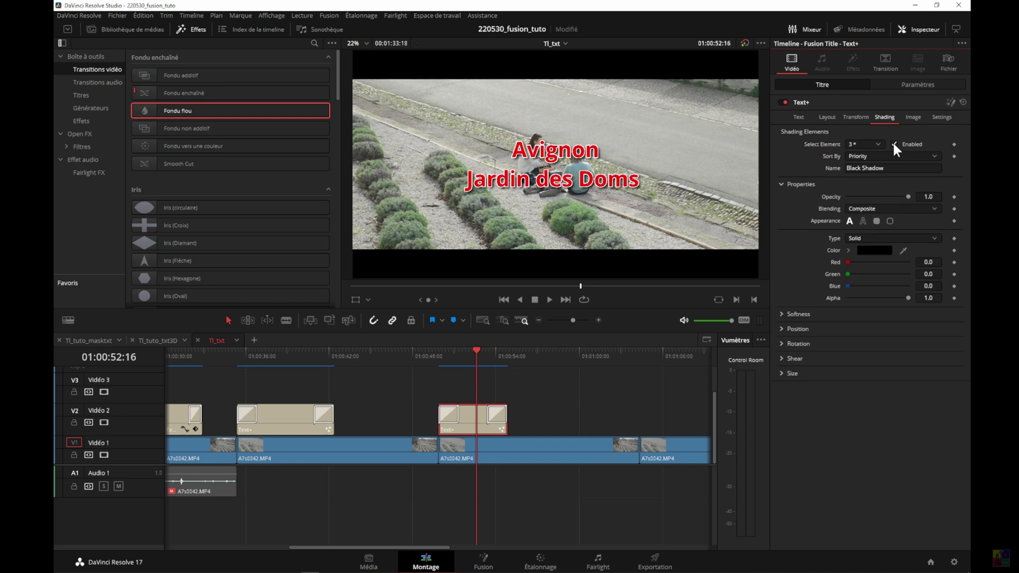
key("ctrl+s")
Step: Set the black shadow's softness to 1.57 in both X and Y
left_click(782, 314)
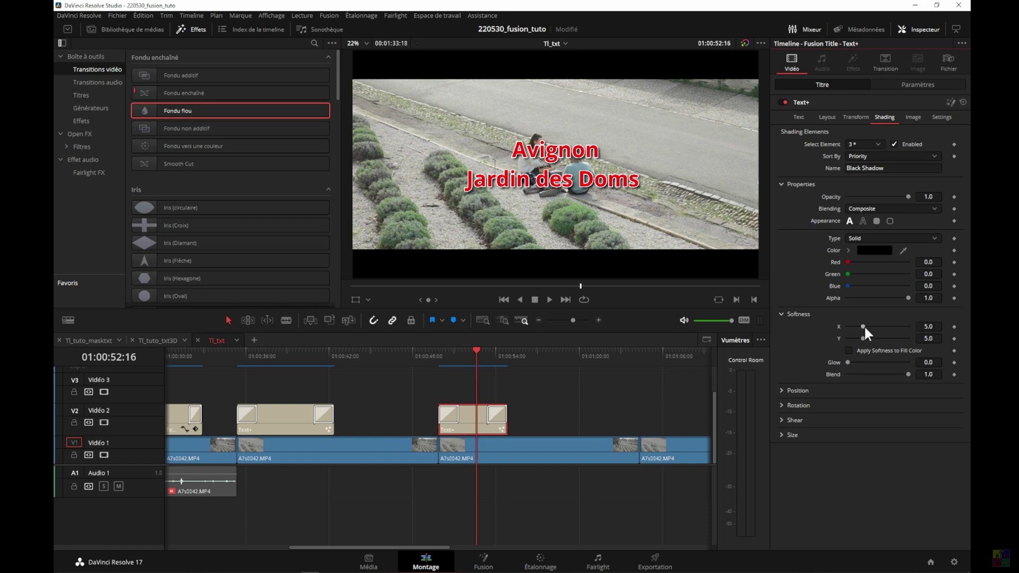
left_click_drag(860, 323, 817, 328)
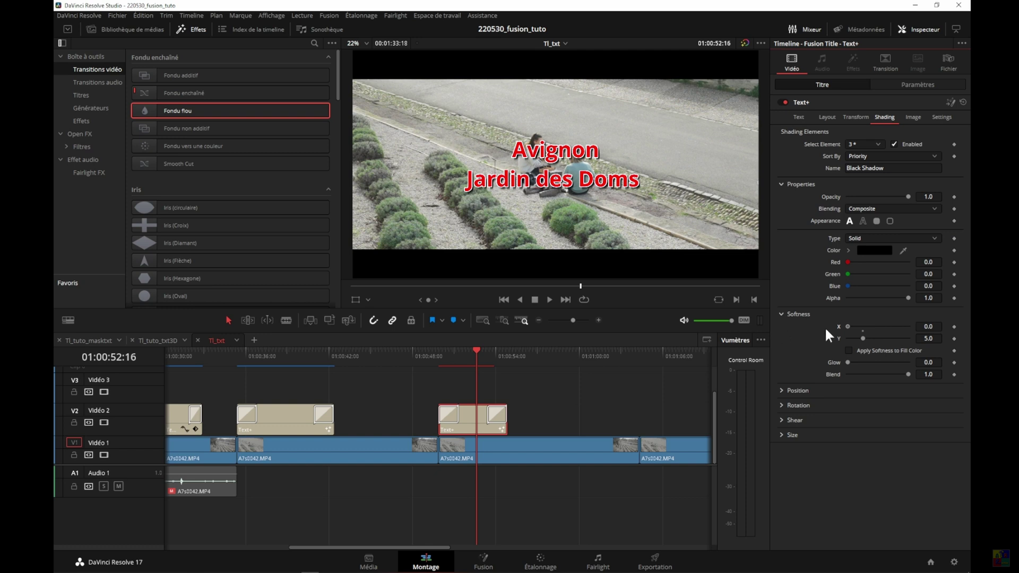
left_click_drag(848, 326, 824, 329)
left_click(931, 320)
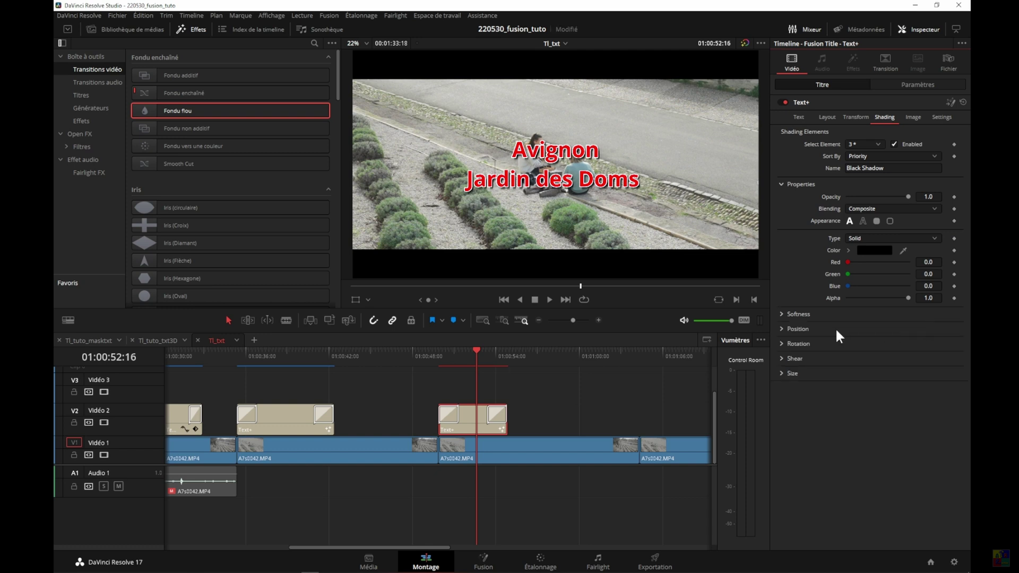
left_click(781, 313)
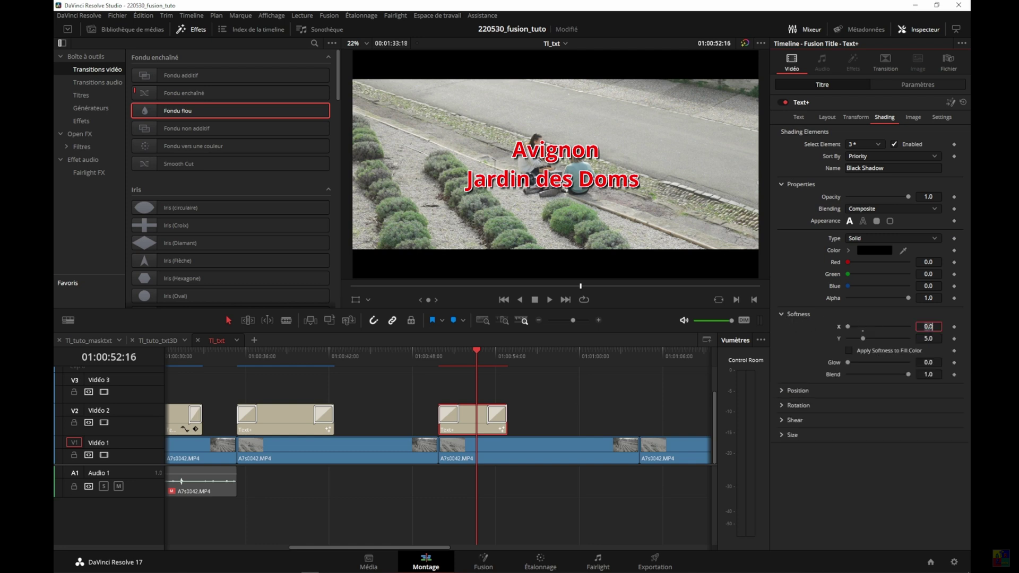
type("1.57")
key("Tab")
type("1.57")
key("Tab")
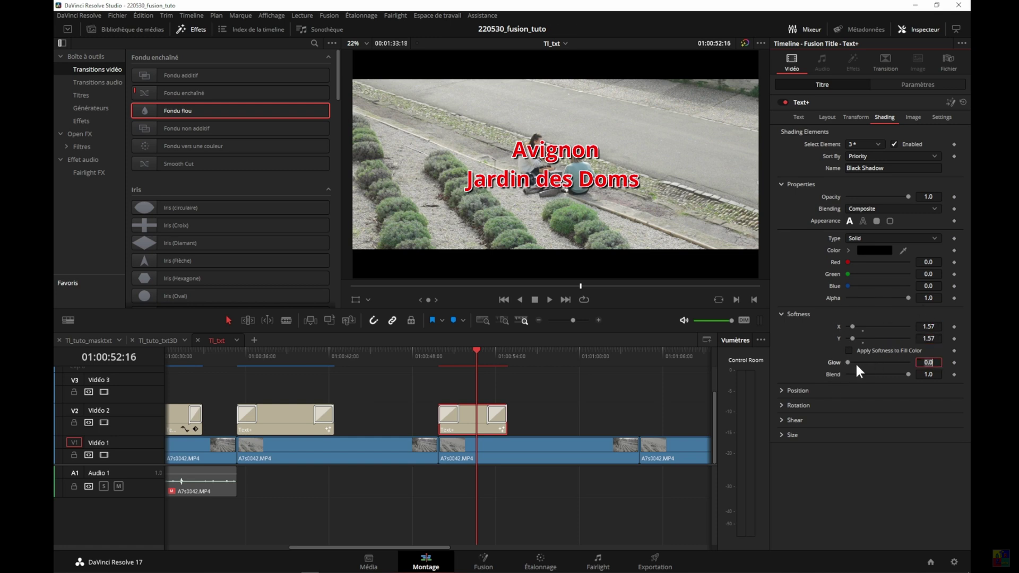
Step: Try a glow of 1.0 on the black shadow and bring it back to 0.0
type("1")
key("Return")
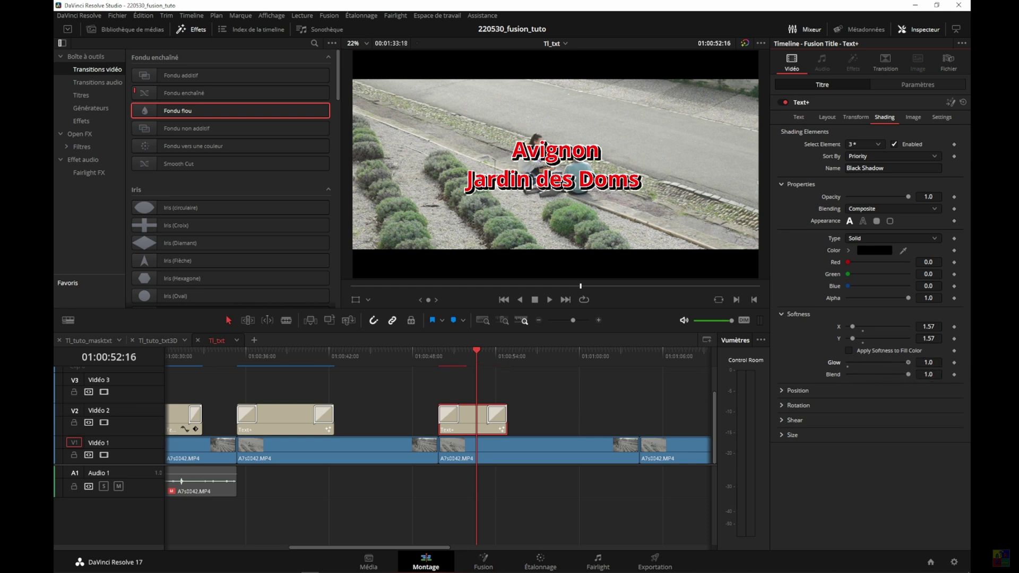
left_click_drag(909, 365, 844, 363)
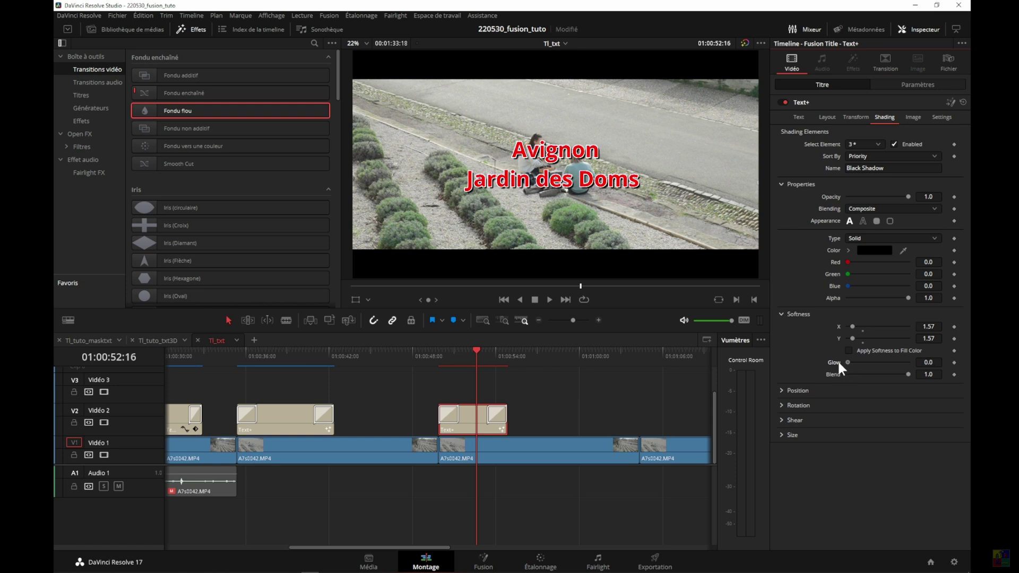
Step: Set the black shadow's glow to 0.26
left_click(928, 363)
type(".26")
key("Tab")
Step: Try a character spacing of about 1.6 in the title's transform settings, then reset the spacing
left_click(855, 117)
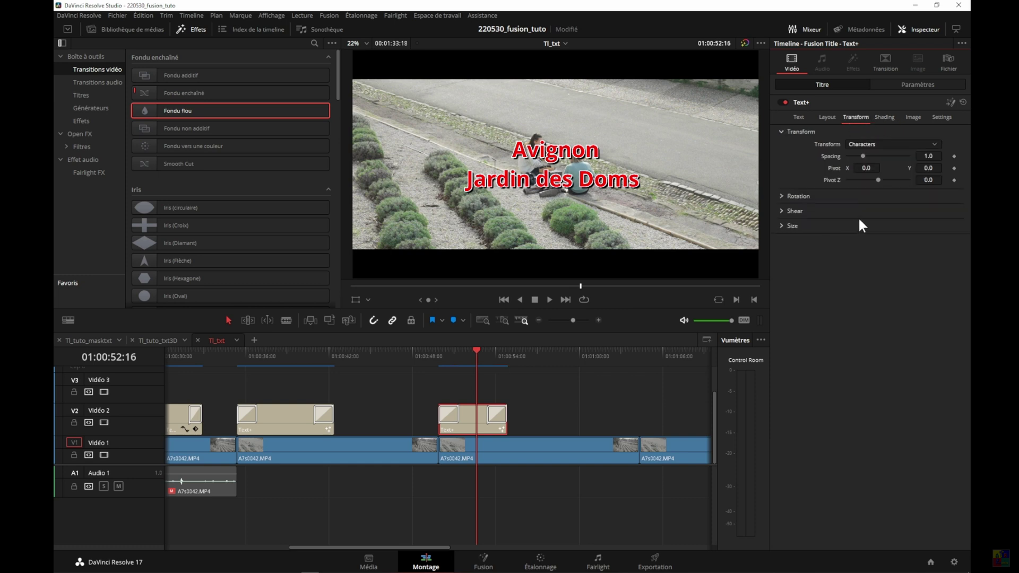
left_click(874, 145)
left_click(873, 148)
left_click_drag(861, 151, 870, 157)
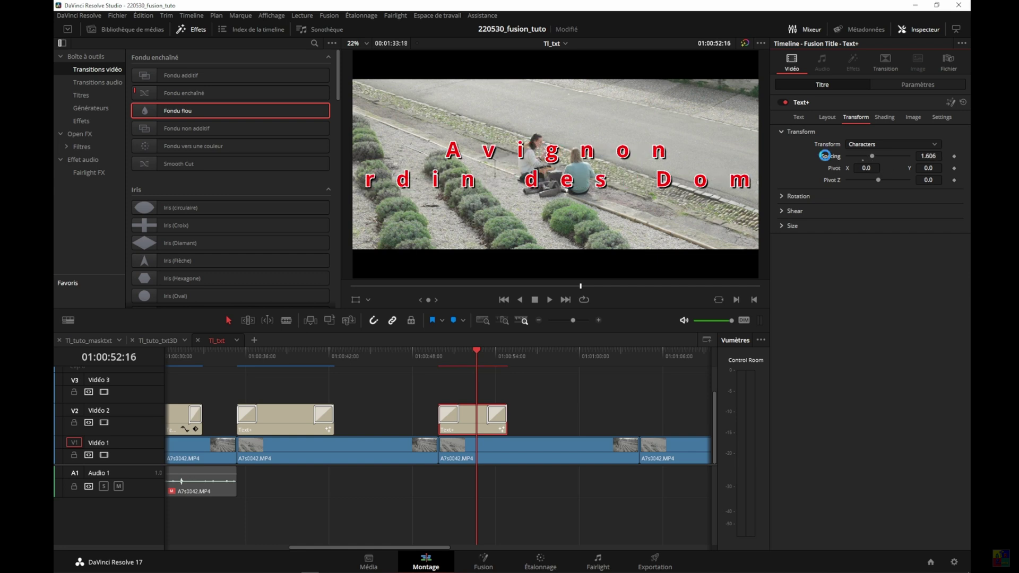
double_click(825, 155)
Step: Switch the title's transform mode to Words, try a wider word spacing and reset it
left_click(863, 143)
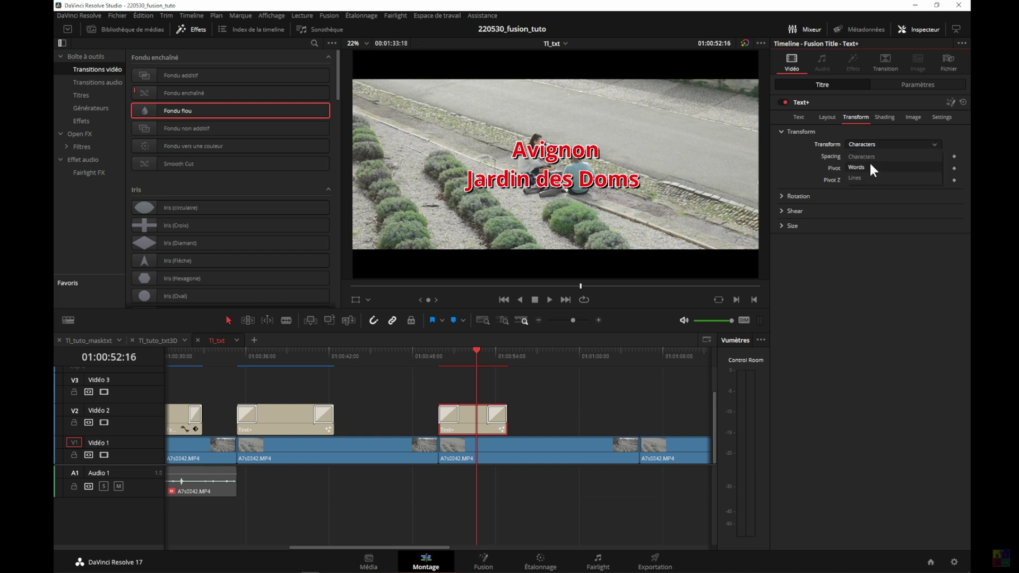
left_click(861, 164)
left_click_drag(861, 154, 883, 157)
double_click(828, 155)
Step: Switch the title's transform mode to Lines and try a slightly larger line spacing
left_click(854, 142)
left_click(856, 176)
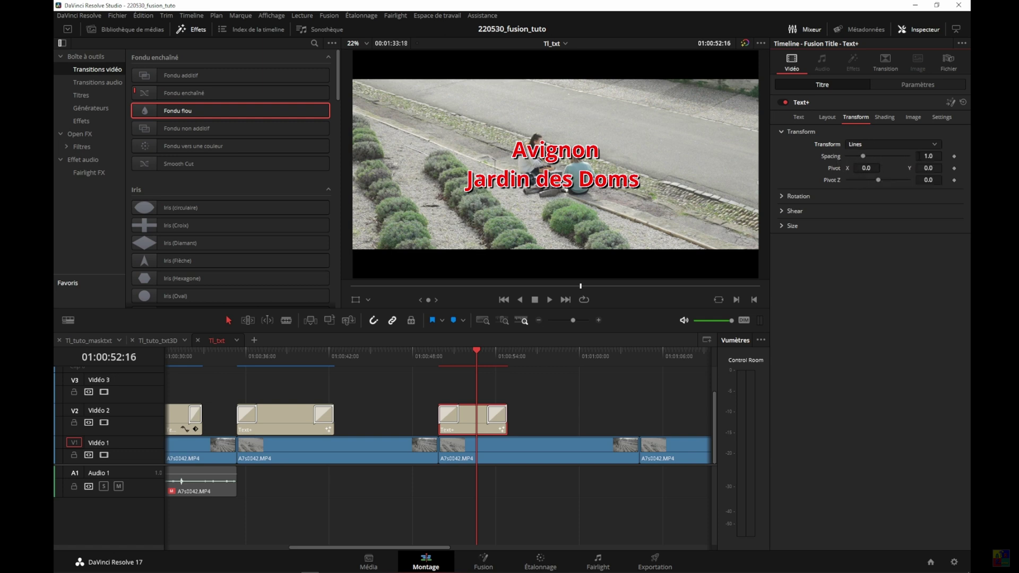
left_click_drag(862, 156, 865, 156)
Step: Select the title's second line, "Jardin des Doms", and try the Mistral font on it
left_click(795, 117)
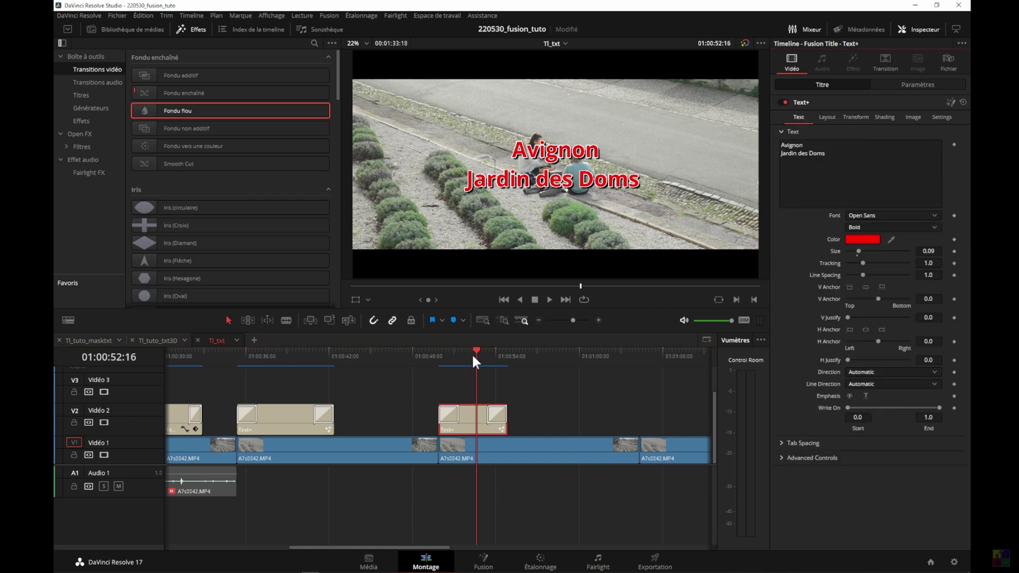
left_click_drag(834, 152, 778, 153)
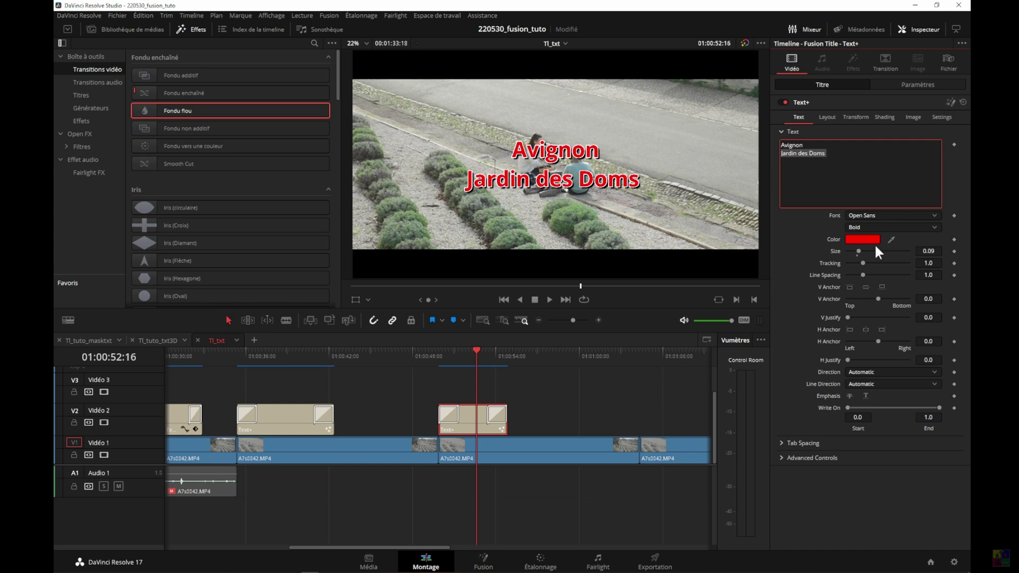
left_click(866, 215)
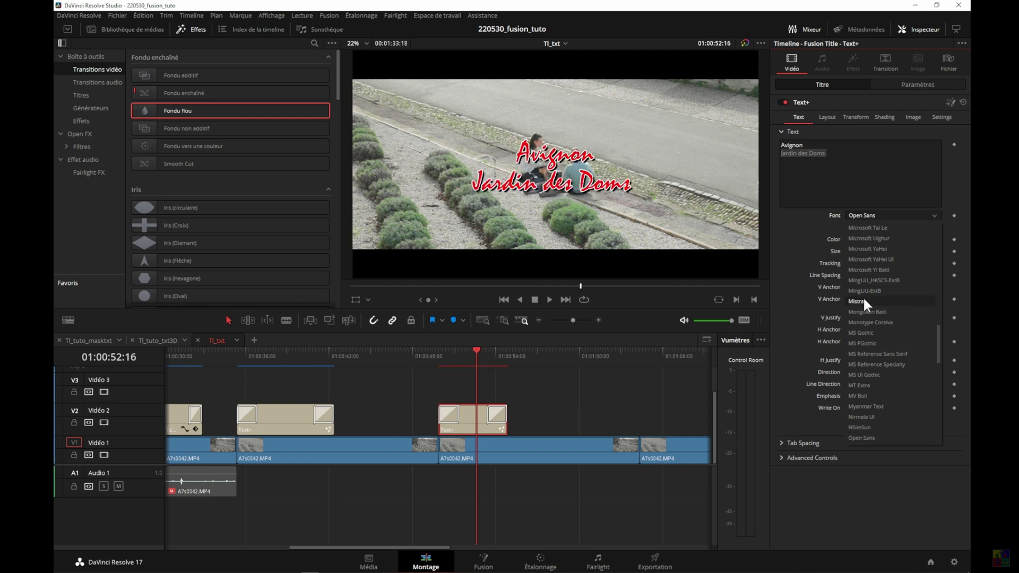
left_click(873, 215)
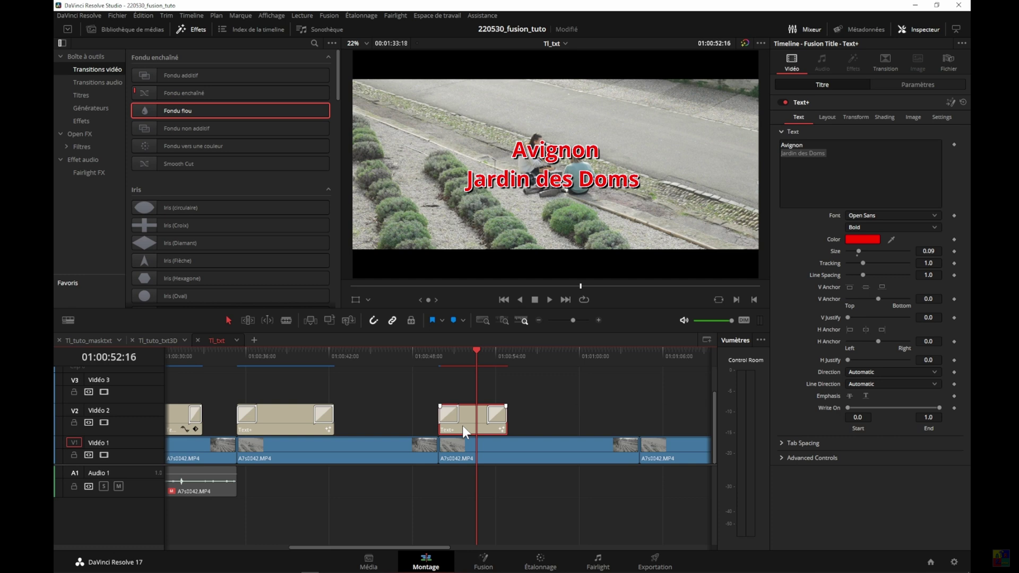
Step: Duplicate the two-line title clip directly above the original, onto video track 3
left_click_drag(463, 425, 463, 388)
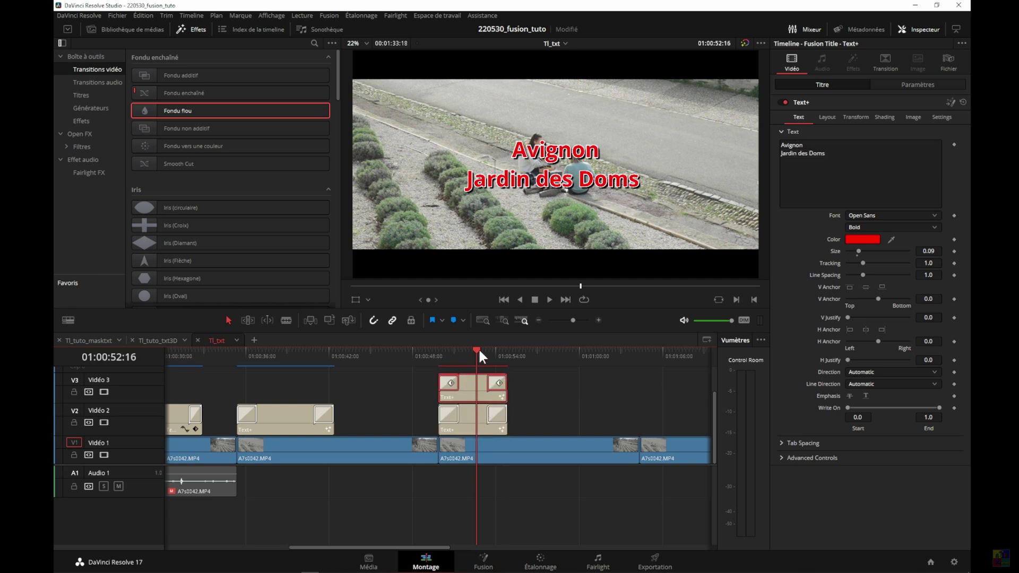
left_click(468, 352)
left_click(470, 415)
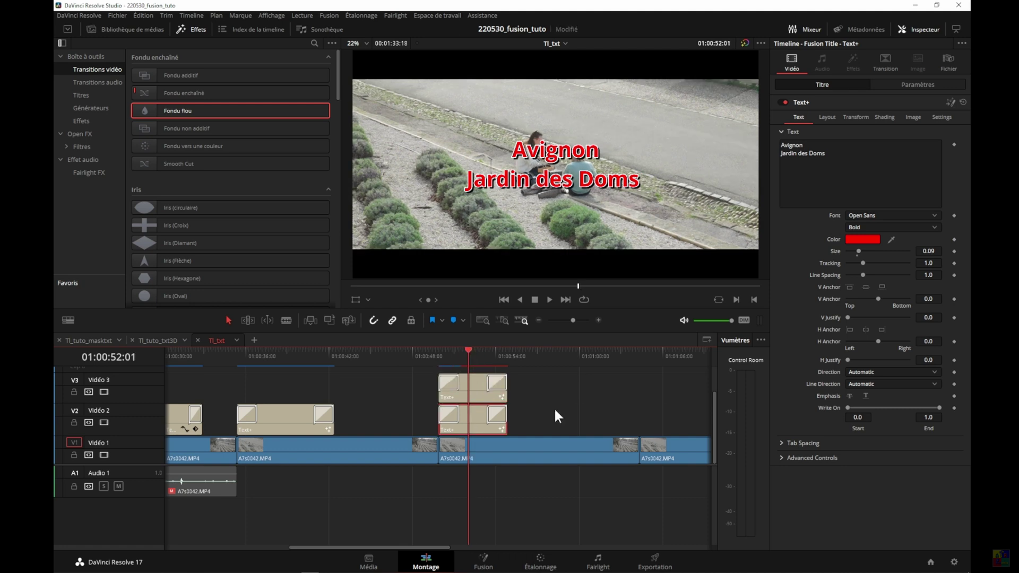
Step: Remove the line "Jardin des Doms" from the title on video track 3, keeping only "Avignon"
left_click(458, 384)
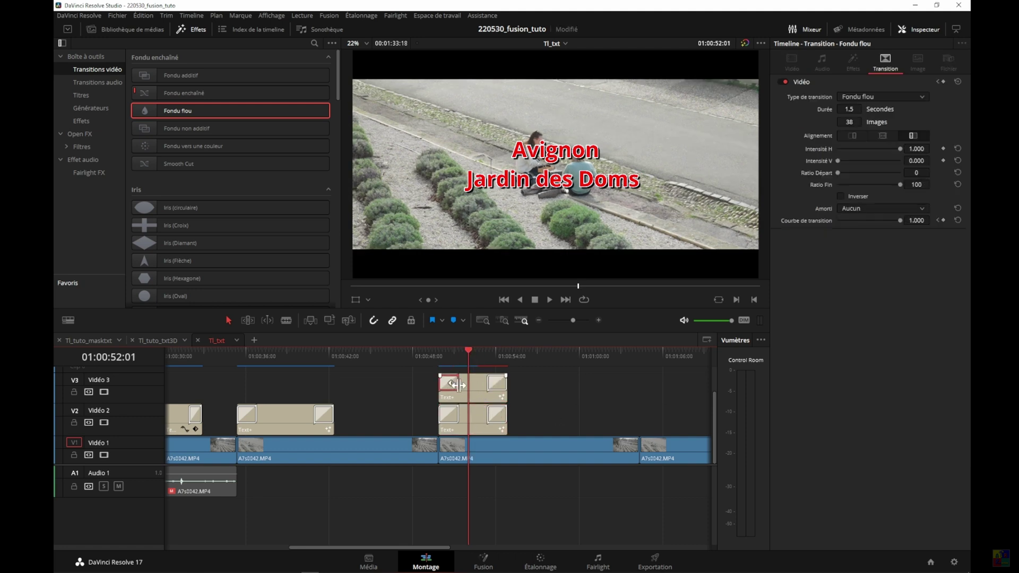
left_click(472, 383)
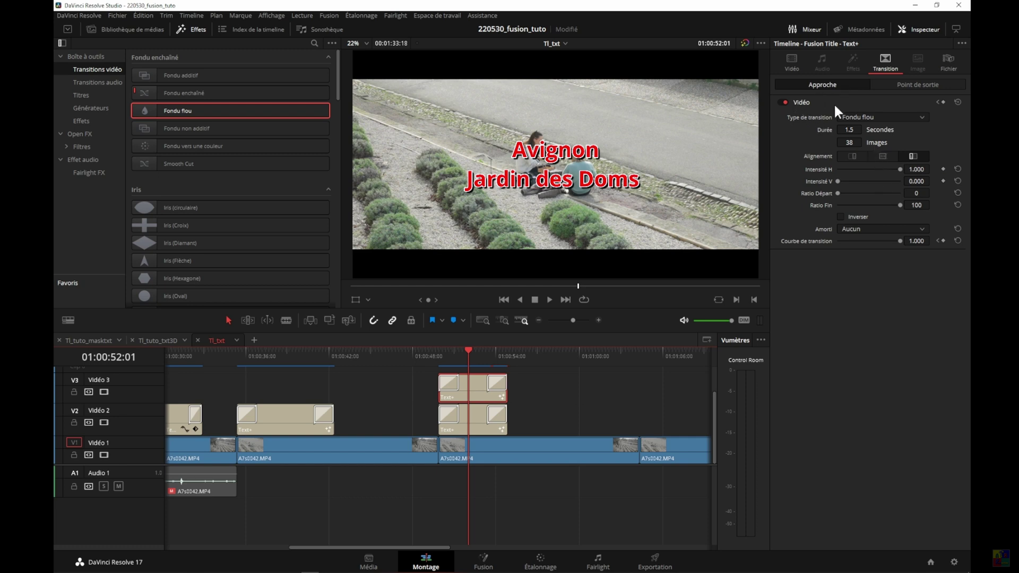
left_click(793, 61)
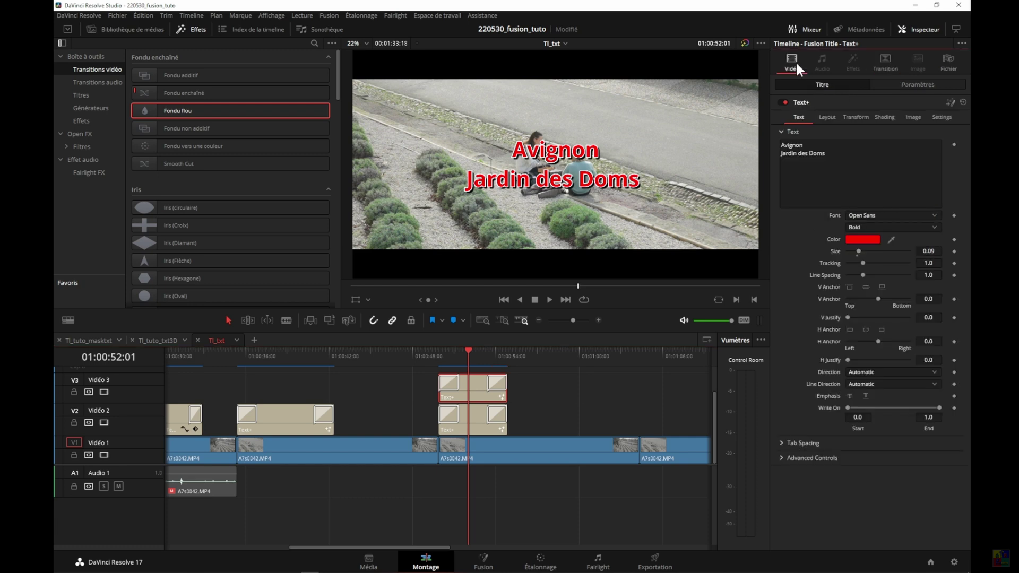
left_click(835, 155)
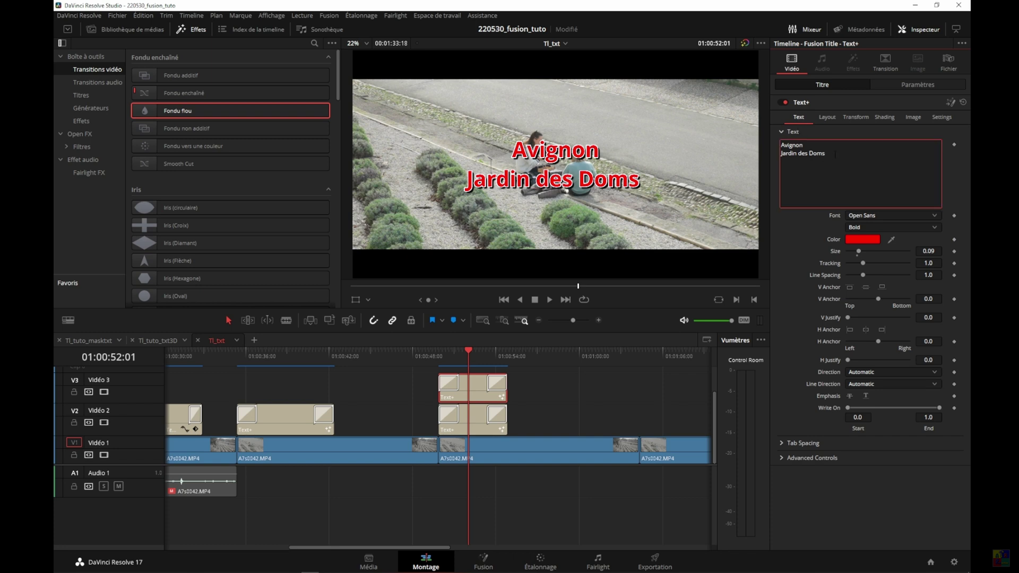
key("BackSpace")
key("BackSpace")
key("BackSpace")
key("BackSpace")
key("BackSpace")
key("BackSpace")
key("BackSpace")
key("BackSpace")
key("BackSpace")
key("BackSpace")
key("BackSpace")
key("BackSpace")
key("BackSpace")
key("BackSpace")
key("BackSpace")
Step: Delete the word "Avignon" from the original title on video track 2, keeping "Jardin des Doms" on its second line
left_click(473, 417)
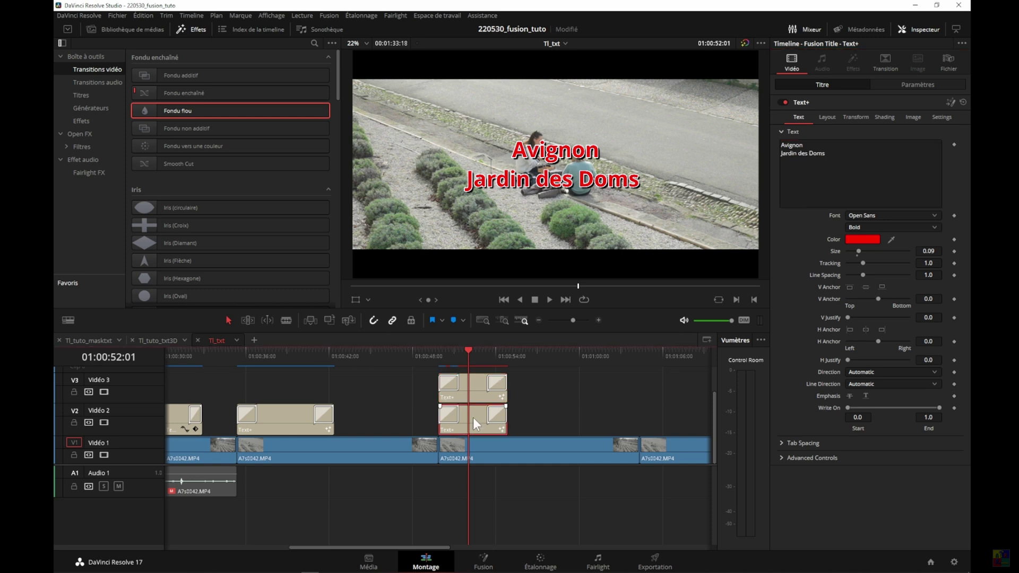
left_click(468, 383)
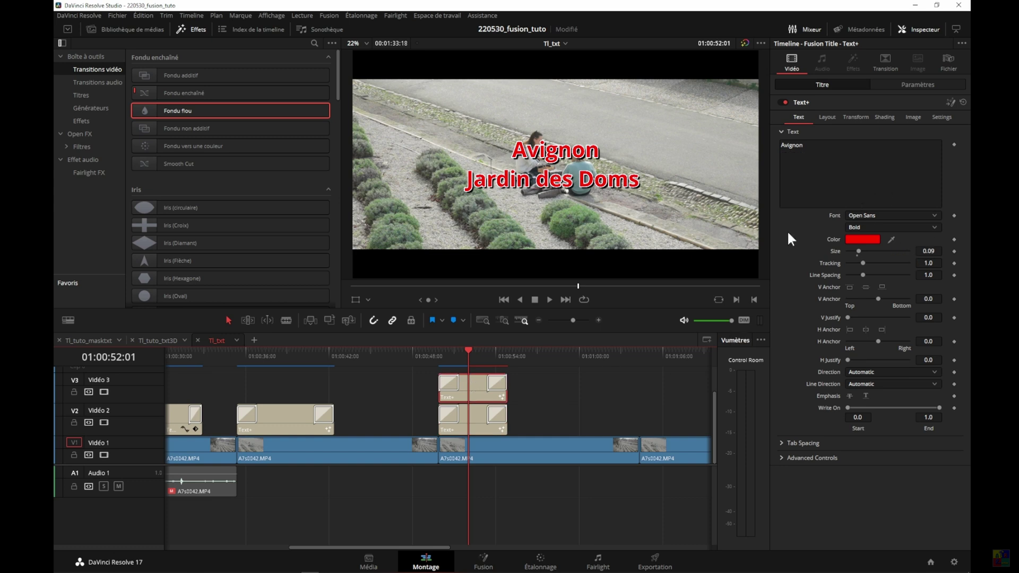
left_click(476, 414)
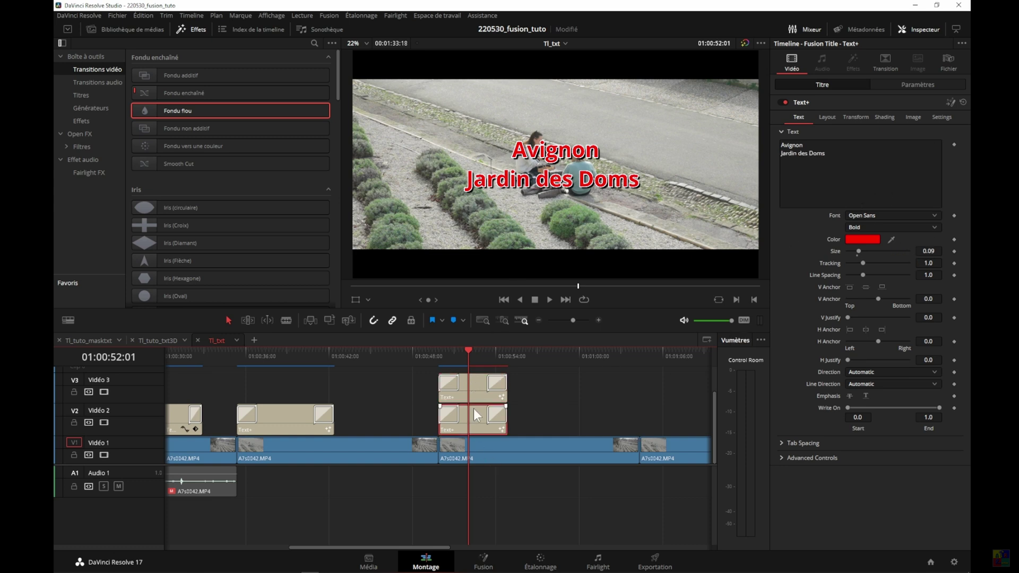
left_click(825, 149)
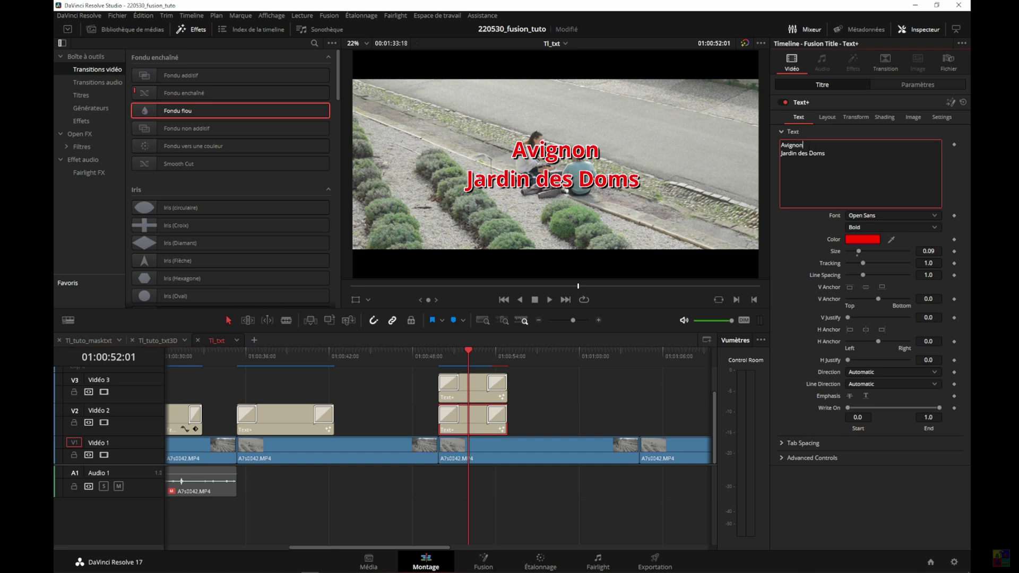
key("BackSpace")
key("BackSpace")
key("BackSpace")
key("BackSpace")
key("BackSpace")
key("BackSpace")
key("BackSpace")
Step: Format the "Jardin des Doms" title in the Mistral font with size 0.0981 and line spacing 0.786
left_click(889, 211)
left_click(854, 298)
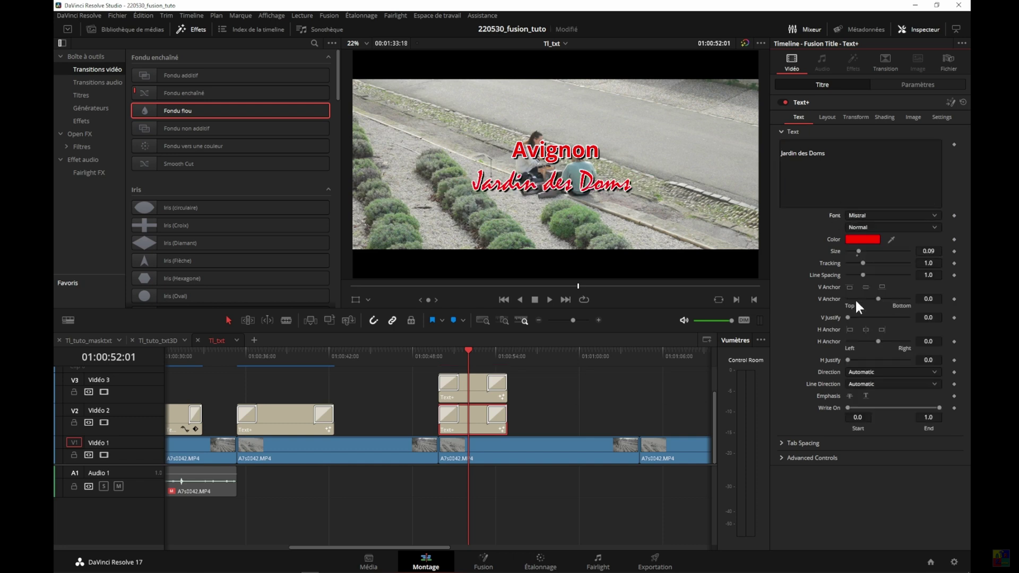
left_click(928, 251)
type("81")
key("Tab")
key("Tab")
type("0.786")
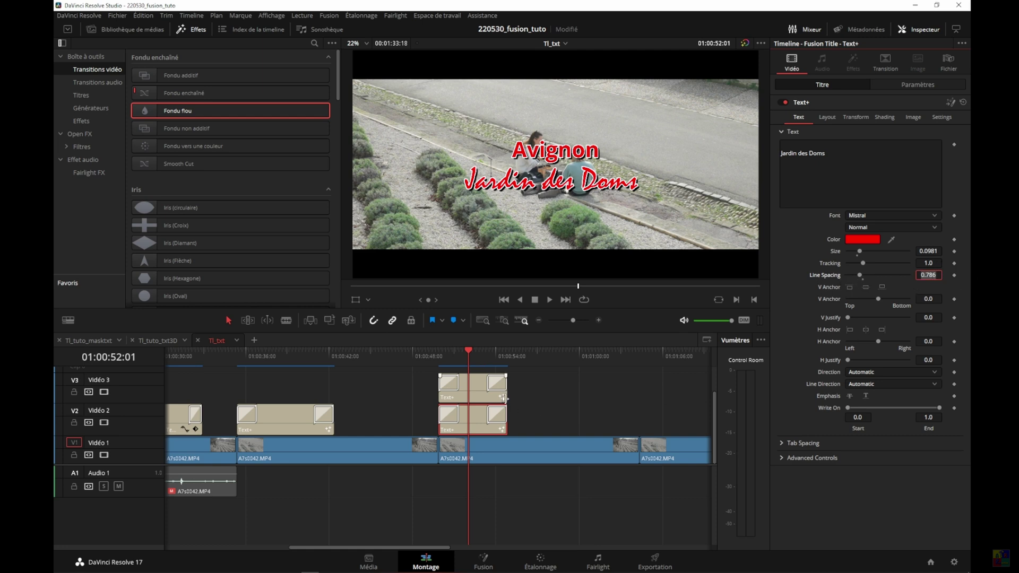
Step: Set the "Avignon" title's size to 0.0981, tracking to 1.062 and line spacing to 1.201
left_click(471, 387)
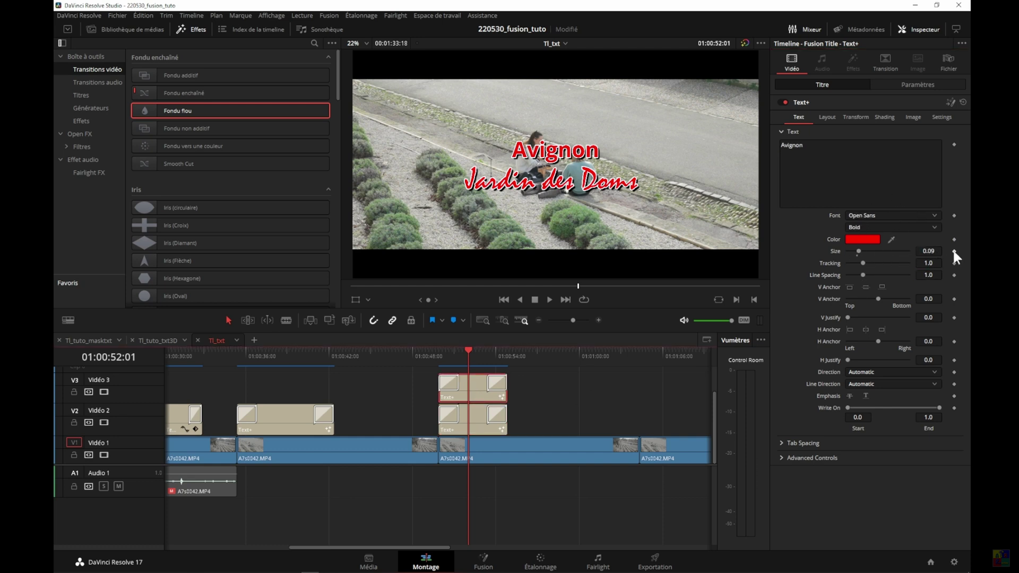
left_click(936, 253)
type("1")
key("Tab")
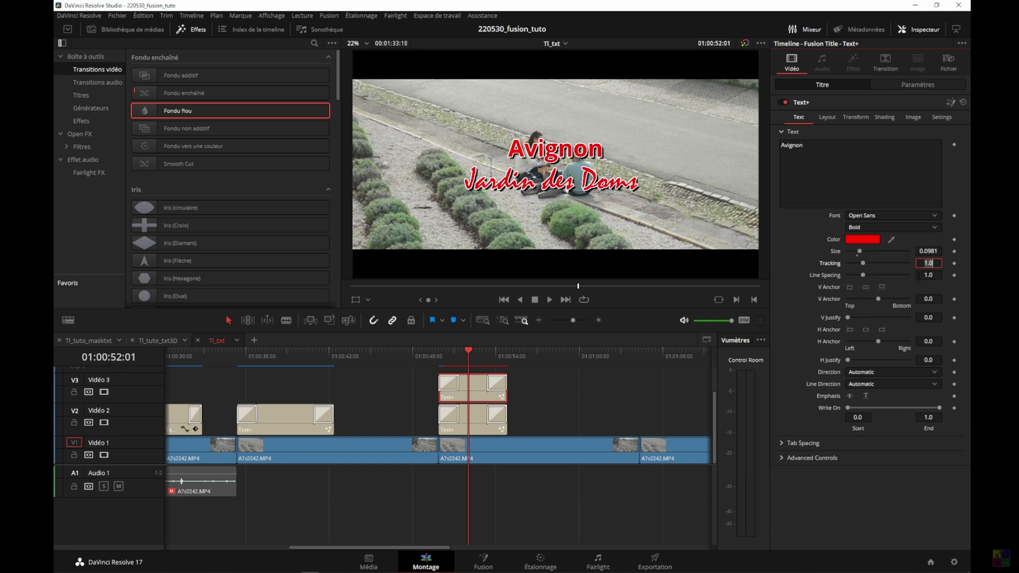
key("Return")
type("62")
key("Tab")
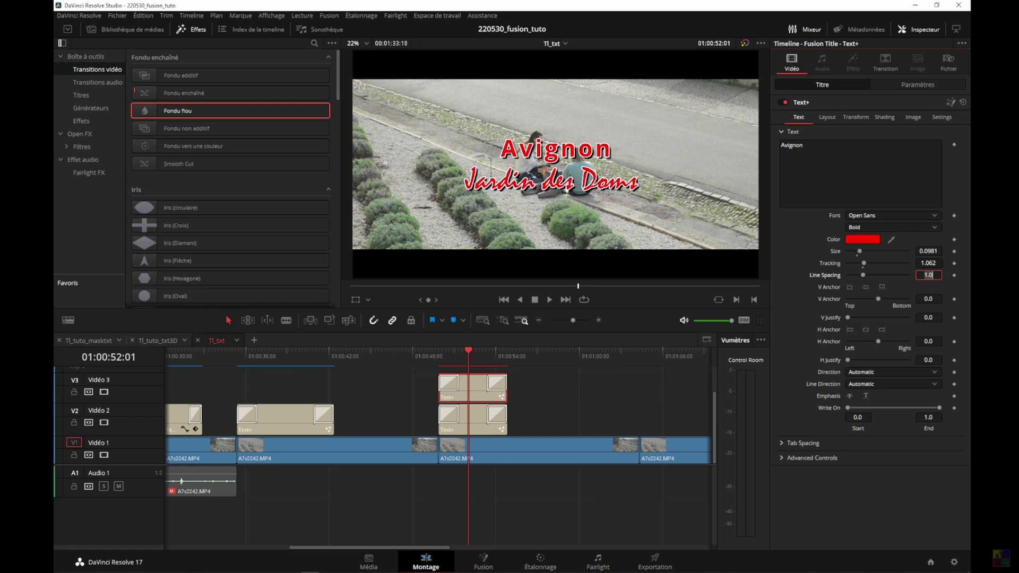
left_click(937, 278)
key("BackSpace")
type("201")
Step: Play the timeline through the two stacked titles to preview their blur transitions
left_click(454, 447)
key("space")
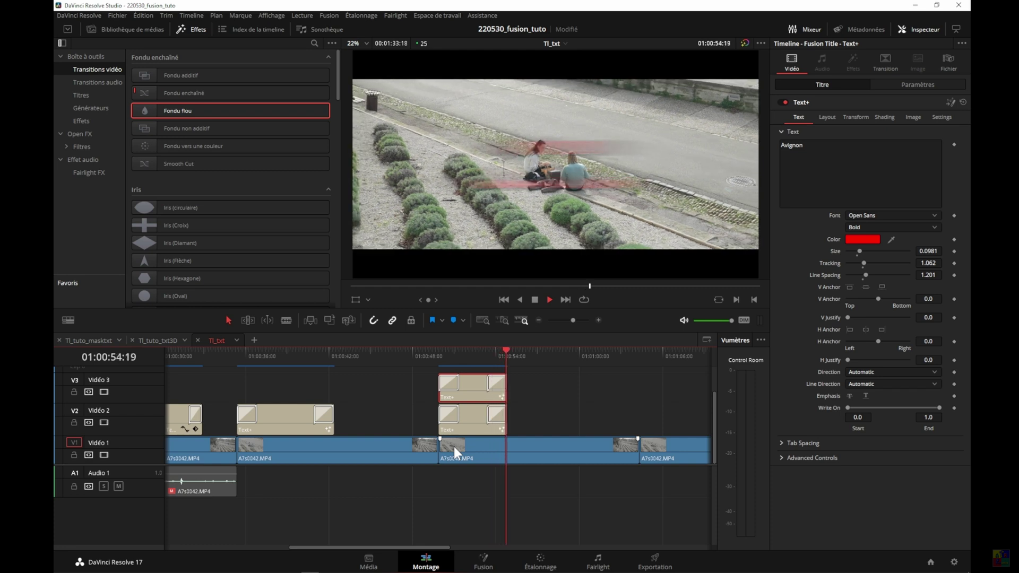
key("space")
Step: Duplicate the "Jardin des Doms" title right after the original on video track 2 and make the copy longer
left_click(473, 420)
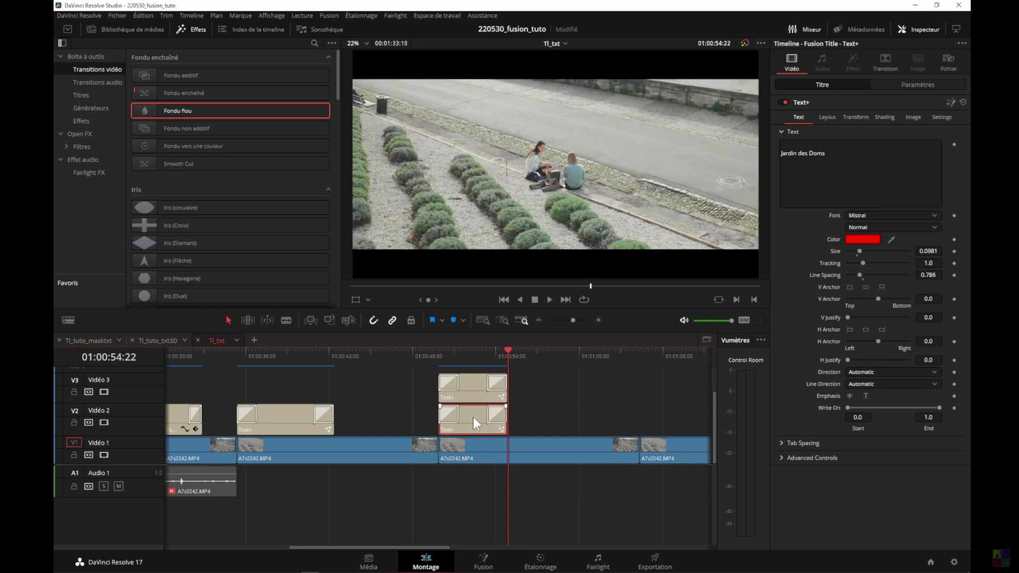
left_click(471, 356)
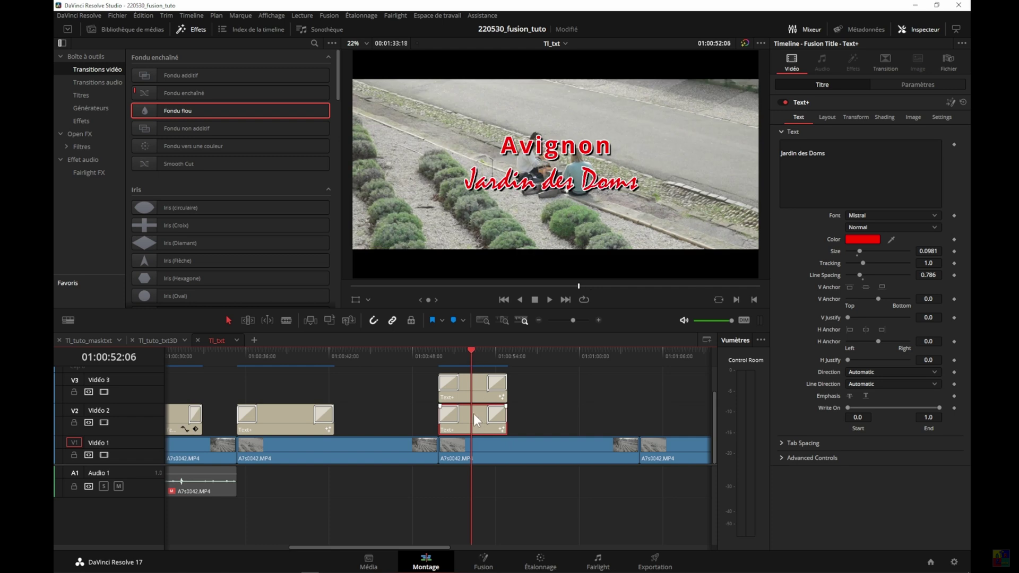
left_click_drag(473, 413, 622, 422)
left_click(577, 421)
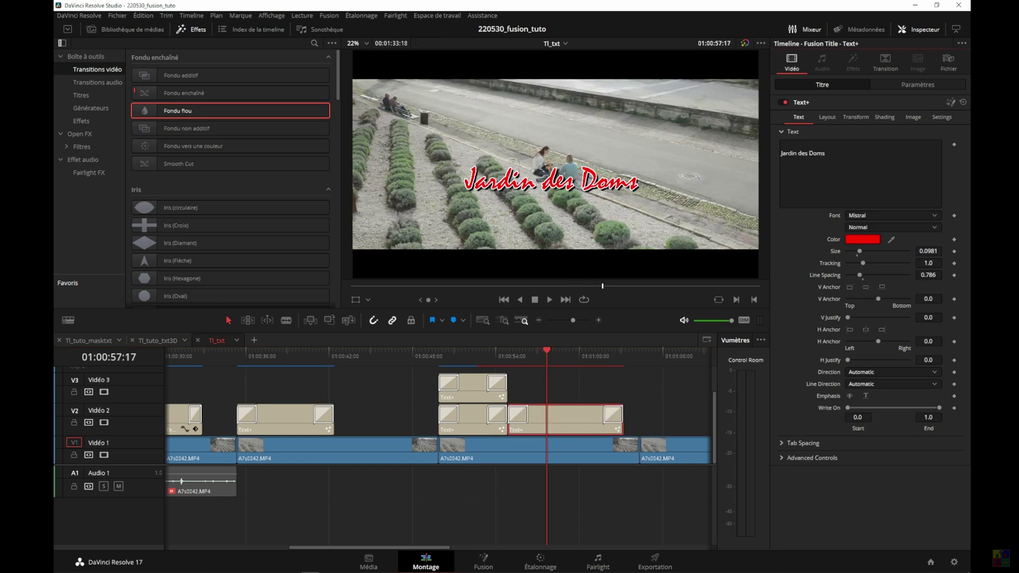
Step: Change the copied title's text to the single line "Avignon Jardin des Doms"
left_click(806, 172)
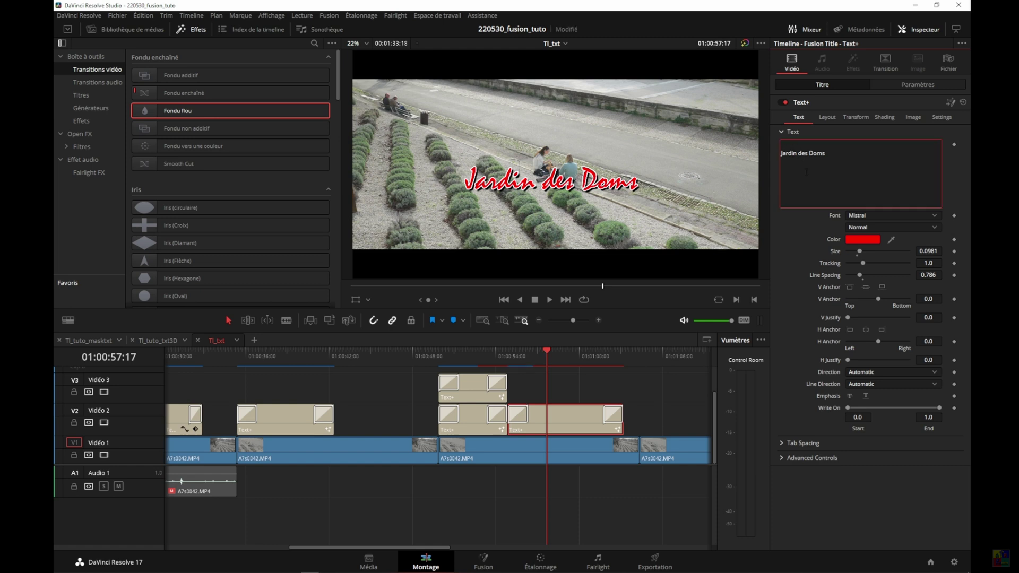
type("Avignon")
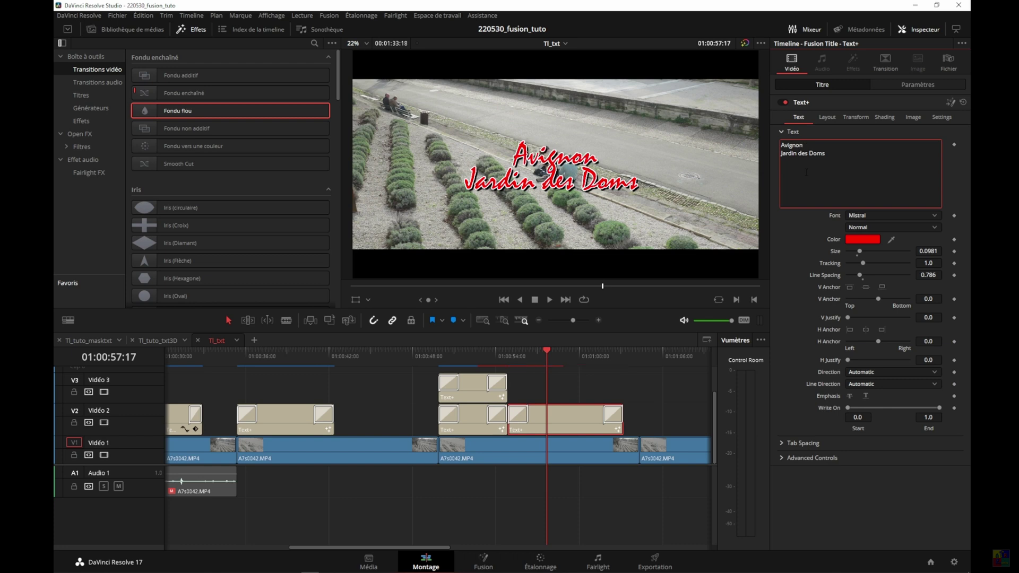
key("Delete")
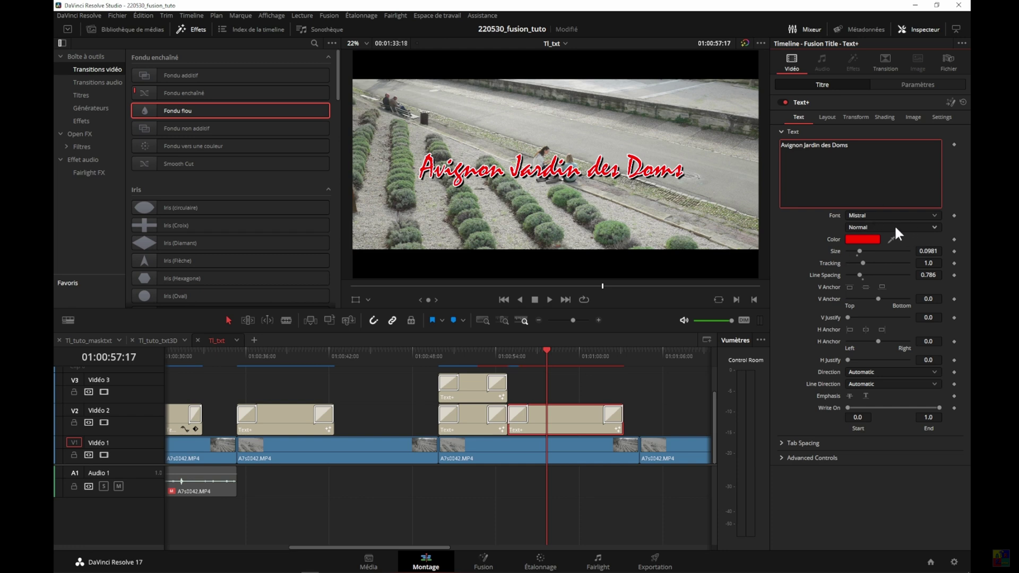
key("Tab")
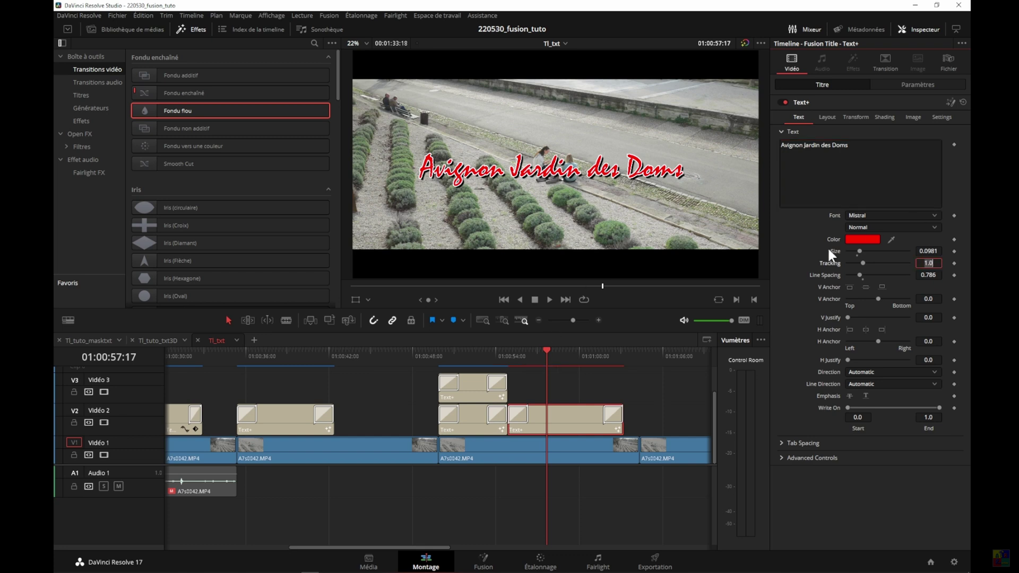
Step: Switch the single-line title's layout type from Point to Circle
left_click(826, 118)
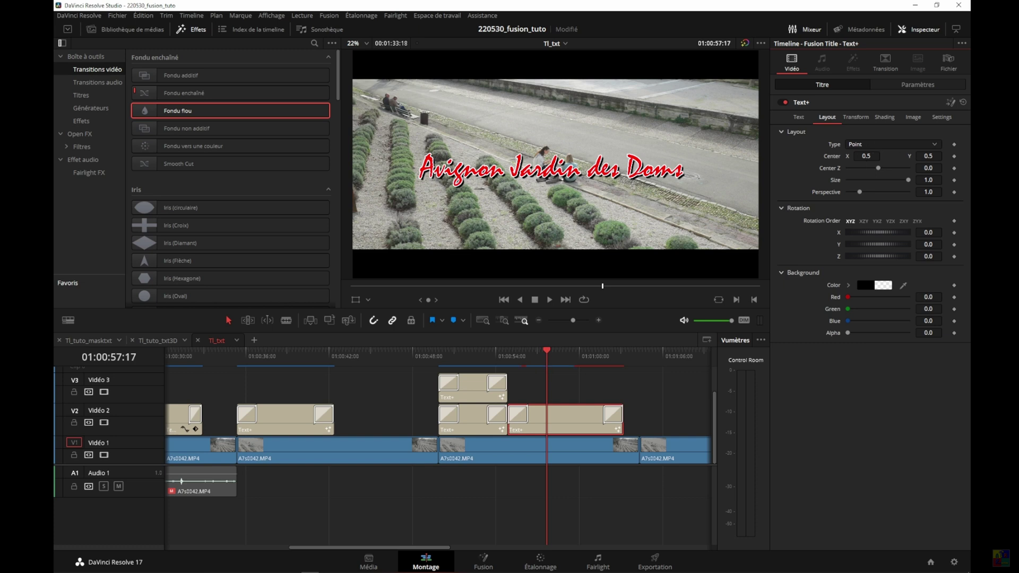
left_click(871, 144)
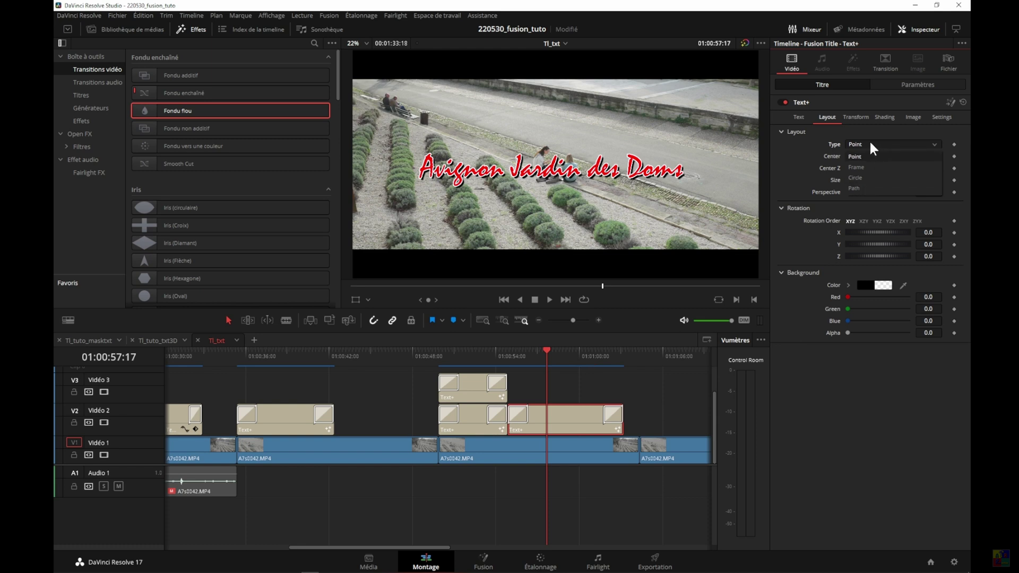
left_click(864, 177)
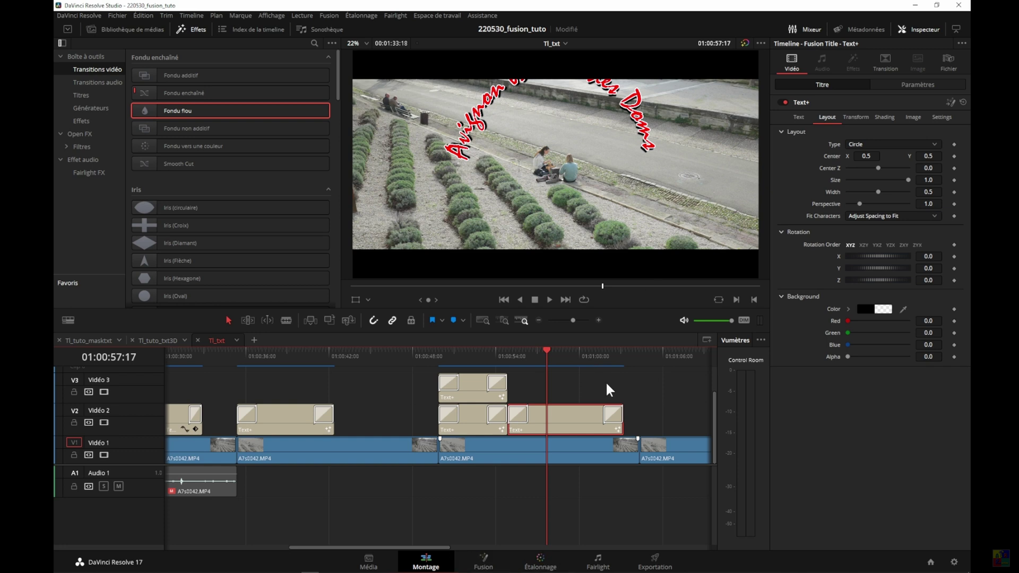
Step: Display the Fusion overlay in the viewer and move the circular text's center down to a Y of about 0.305
left_click(367, 300)
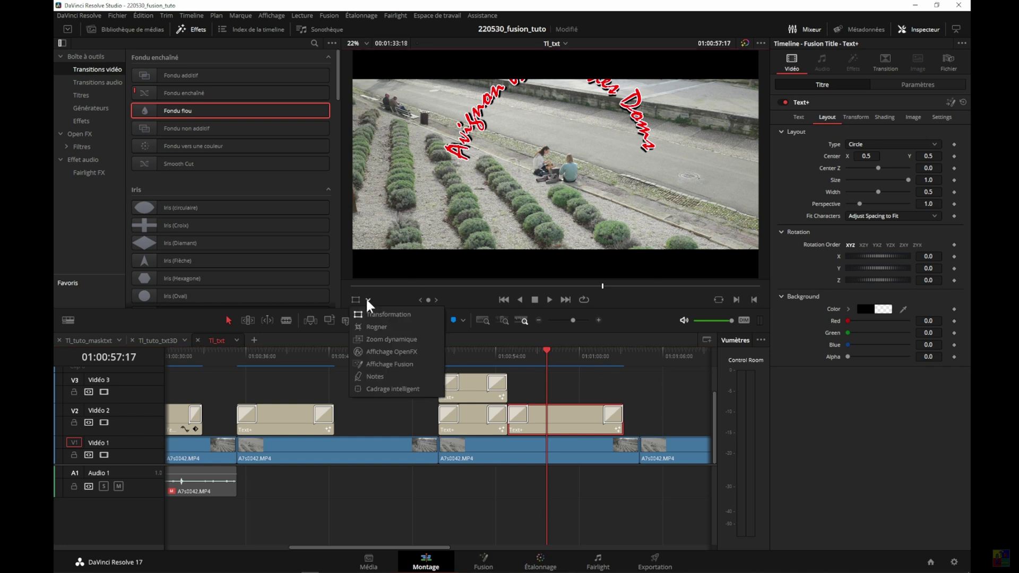
left_click(375, 364)
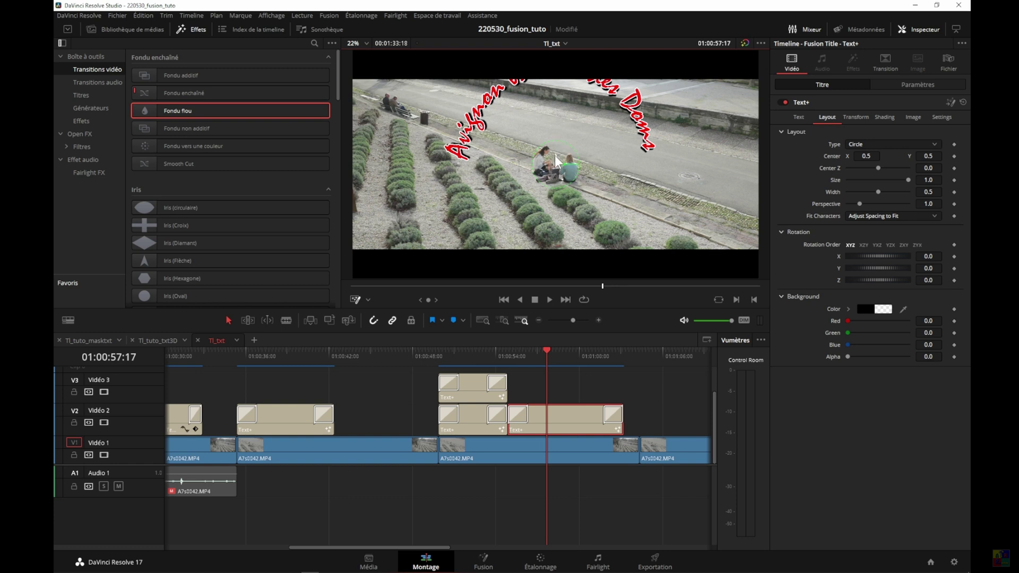
left_click_drag(555, 160, 552, 200)
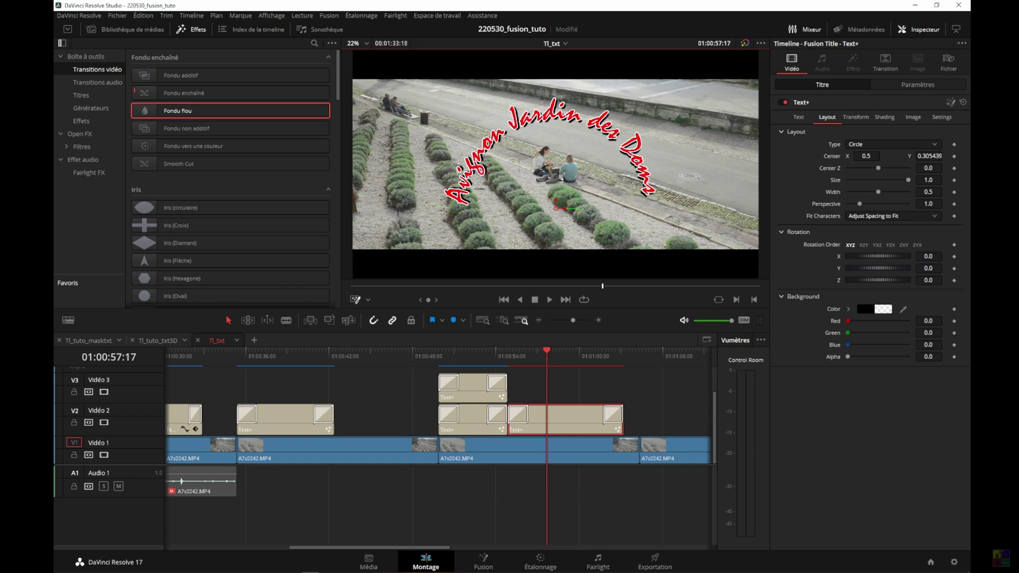
Step: Try a center X of 0.49 for the circular text, then return it to 0.5
left_click_drag(866, 156, 836, 157)
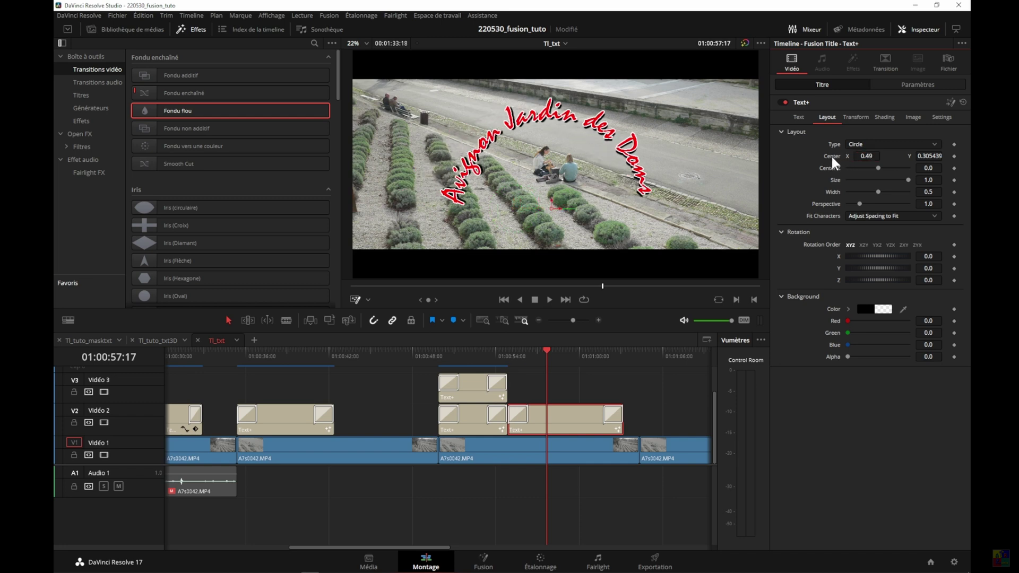
left_click(855, 157)
key("Tab")
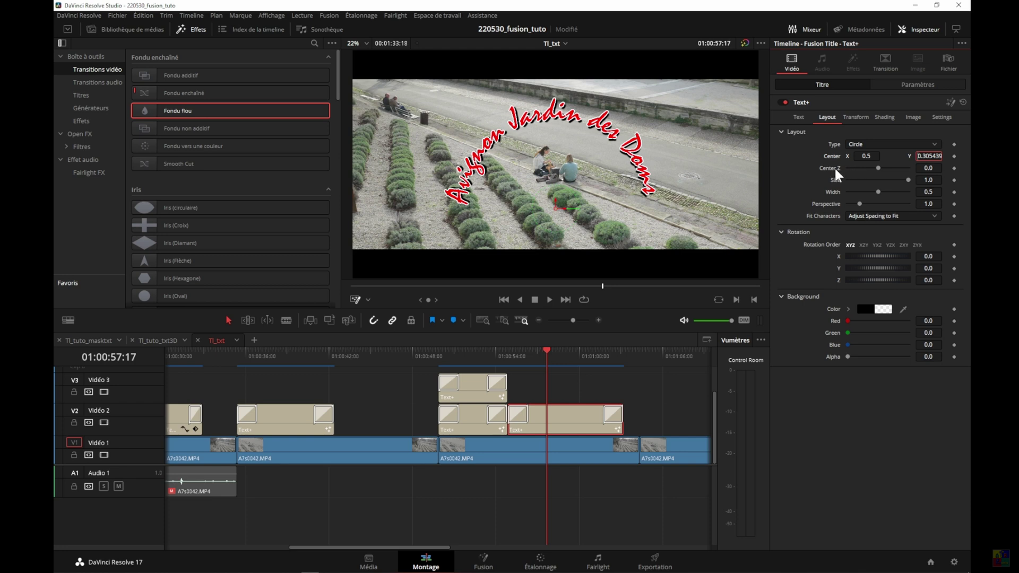
Step: Try a Center Z of 0.25 for the circular text
mouse_move(879, 167)
left_mouse_down()
mouse_move(868, 163)
mouse_move(877, 165)
left_mouse_up()
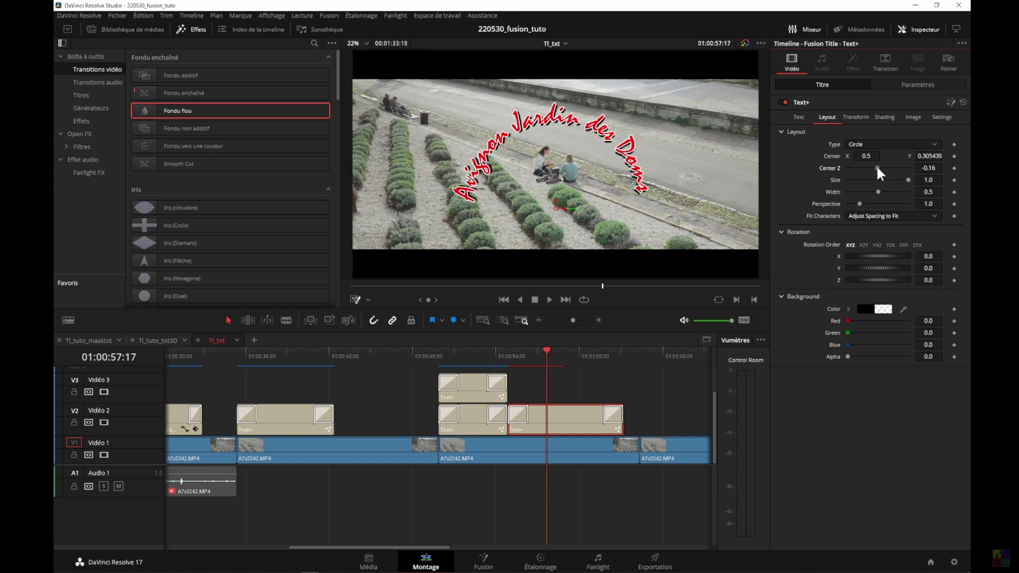
left_click(928, 168)
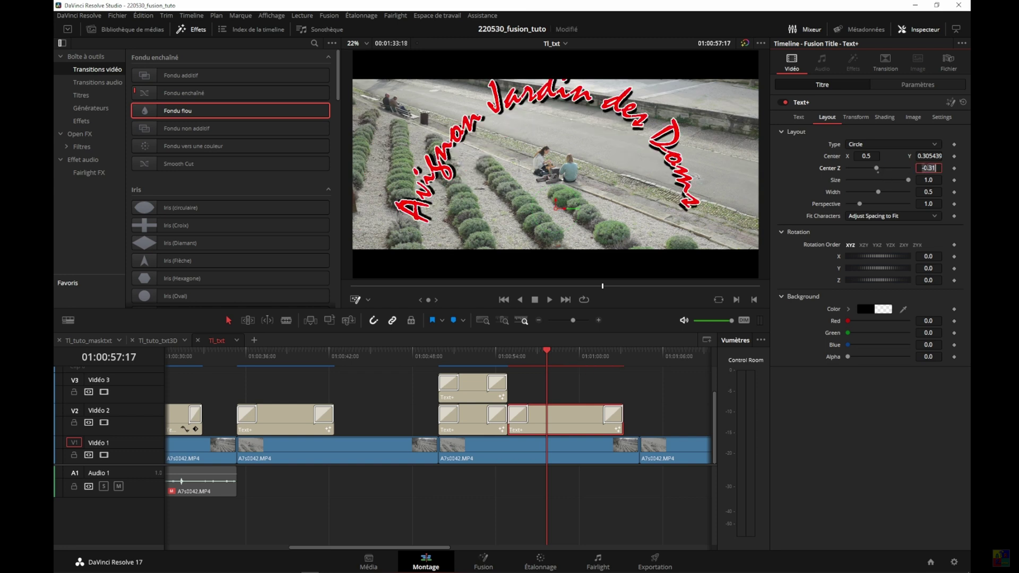
type("0.25")
key("Tab")
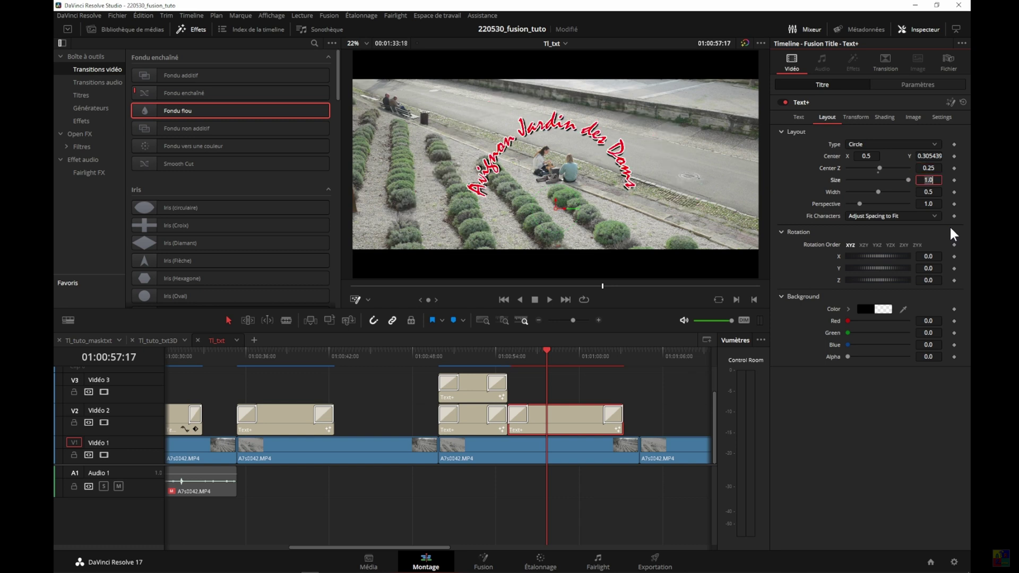
Step: Set the circular text's Center Z to -0.2 and move its center down to a Y of about 0.28
left_click(924, 168)
type("-")
key("Tab")
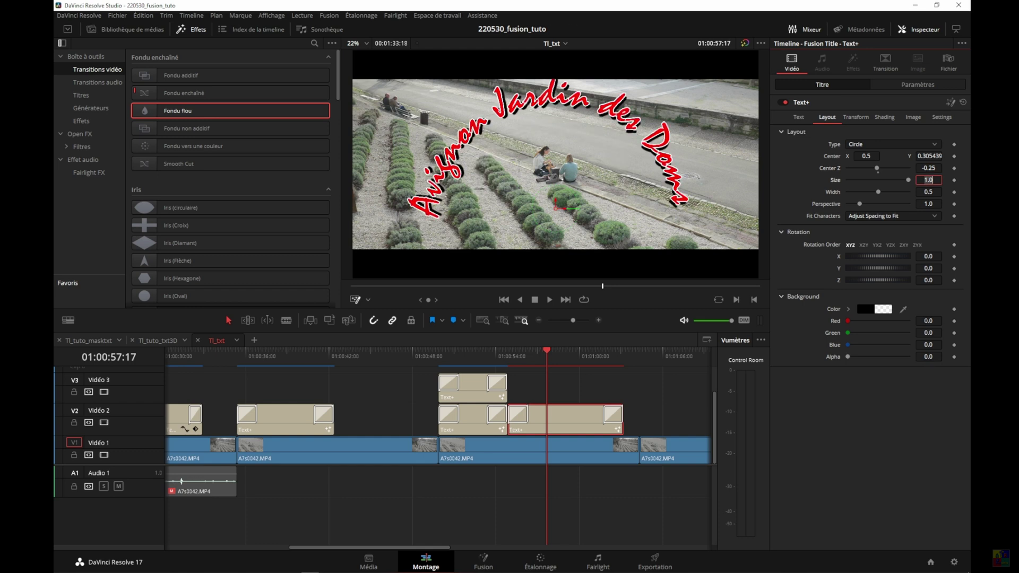
left_click(940, 170)
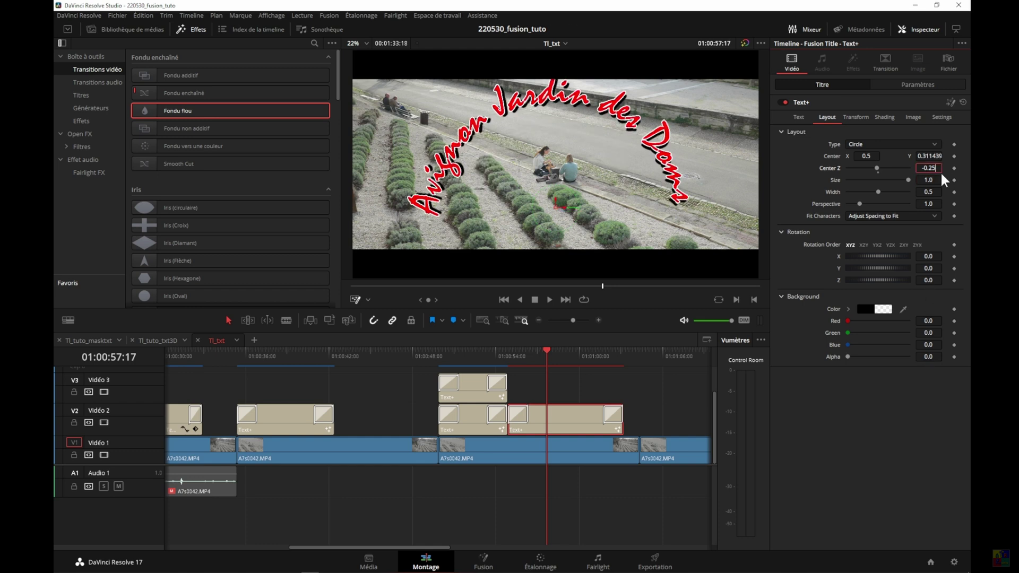
key("BackSpace")
key("Tab")
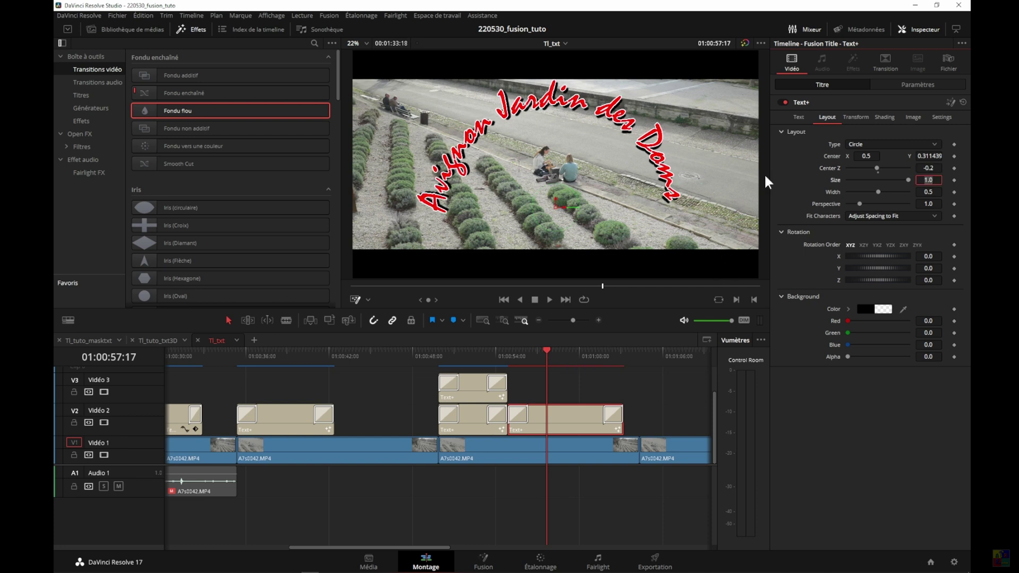
left_click_drag(553, 197, 554, 204)
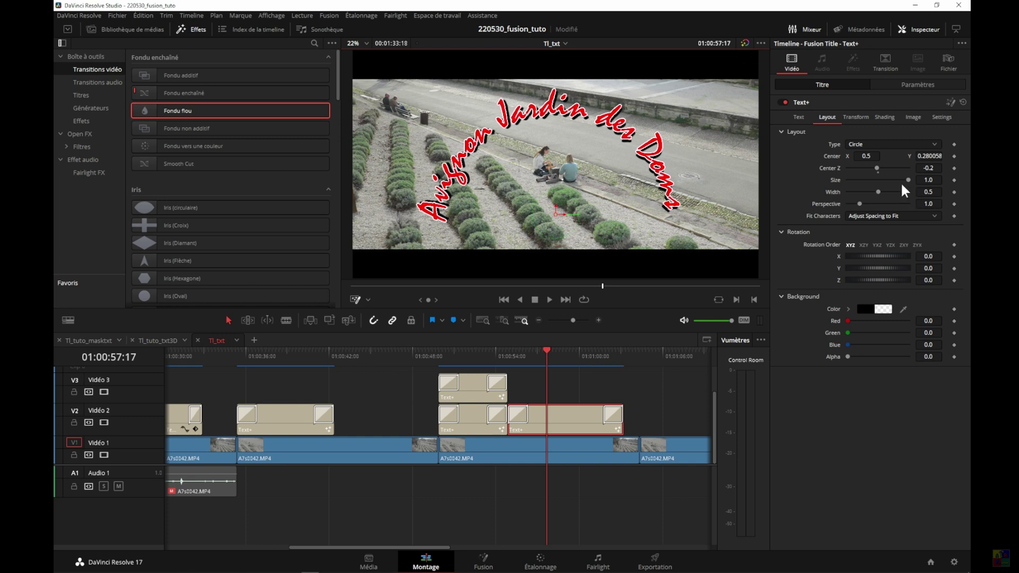
Step: Set the circular title's text size to 0.0925
left_click(798, 116)
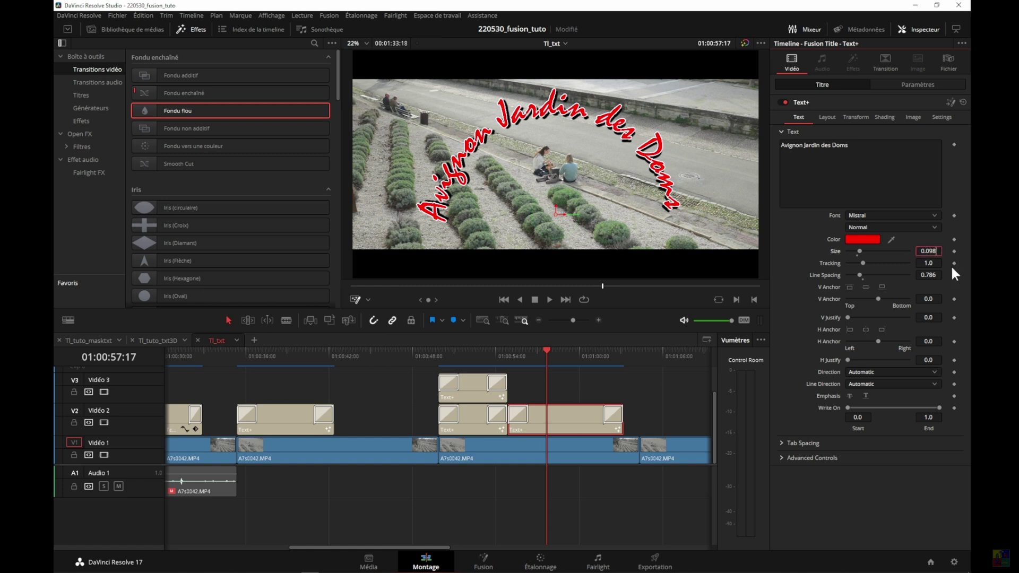
type("25")
key("Tab")
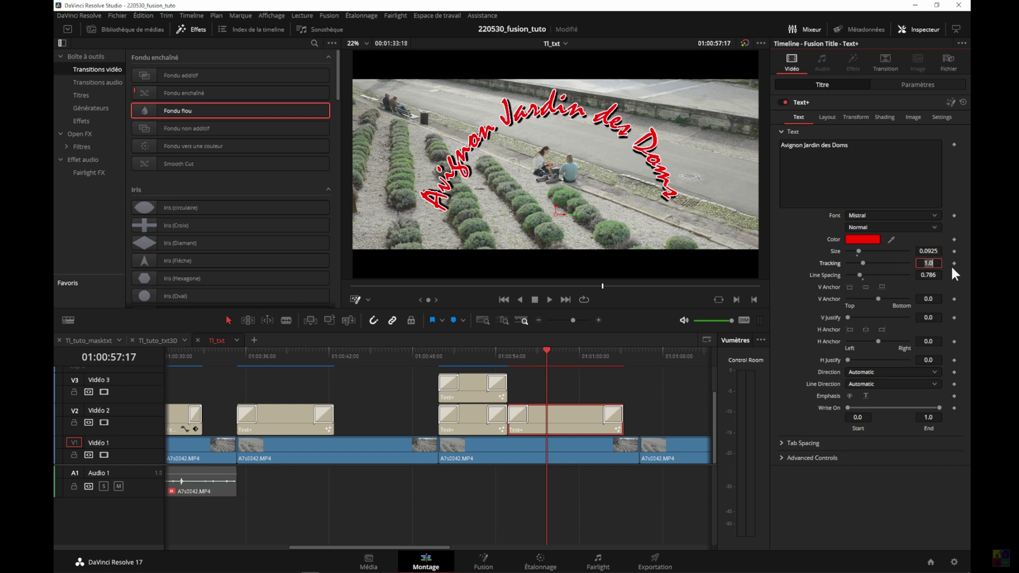
Step: Set the circular layout's width to 0.484
left_click(826, 118)
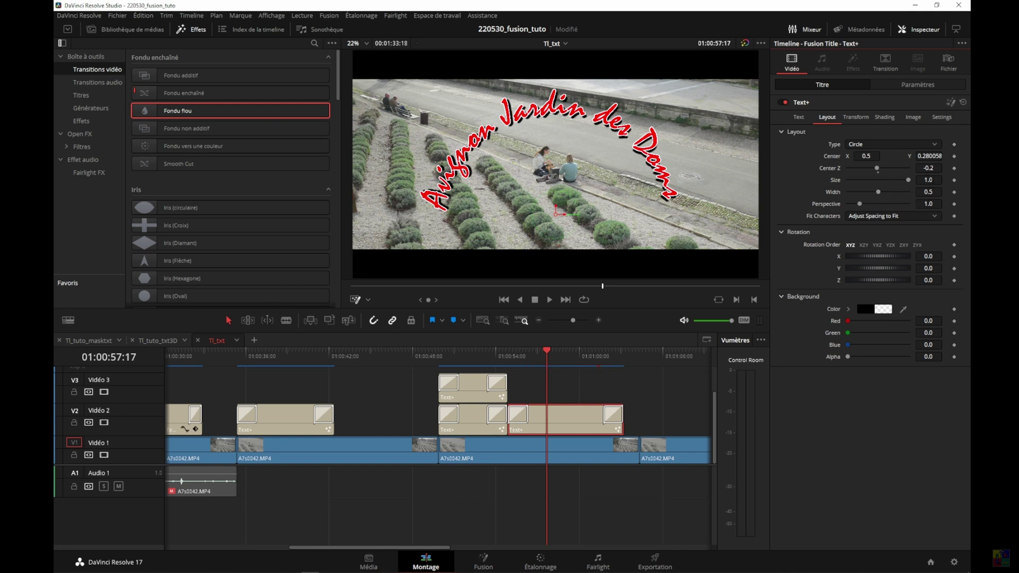
left_click_drag(927, 180, 928, 180)
left_click(937, 192)
key("BackSpace")
type("484")
key("Tab")
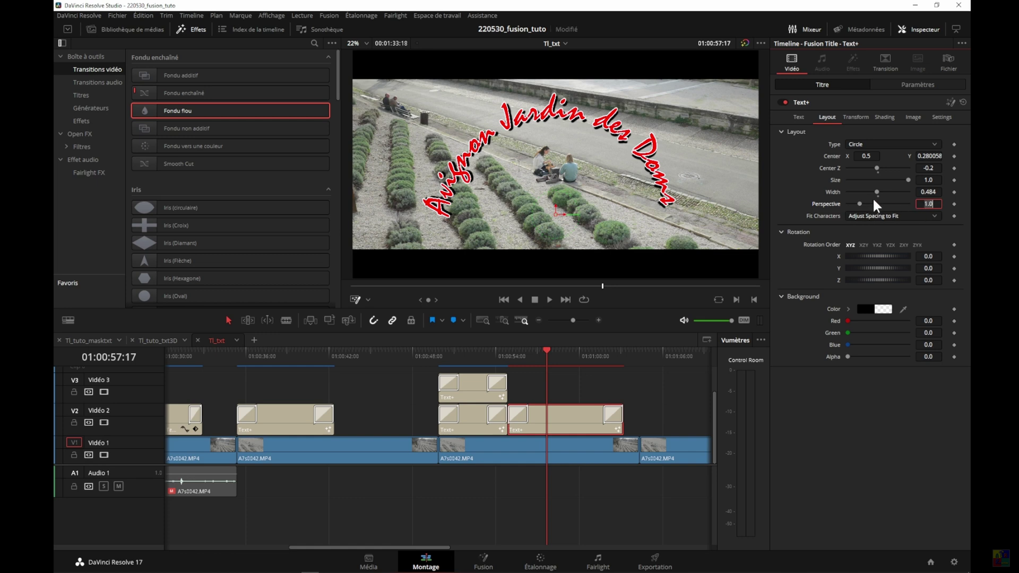
Step: Set the circular layout's perspective to 1.121 and save the project
mouse_move(861, 202)
left_mouse_down()
mouse_move(884, 209)
mouse_move(837, 196)
mouse_move(889, 205)
mouse_move(862, 203)
left_mouse_up()
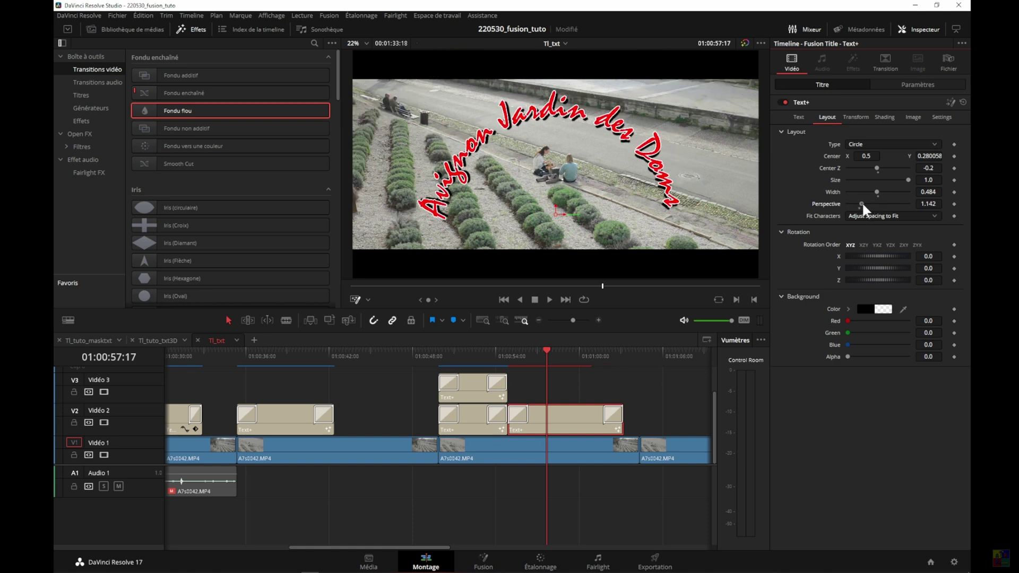
left_click(928, 203)
key("BackSpace")
key("BackSpace")
type("21")
key("Tab")
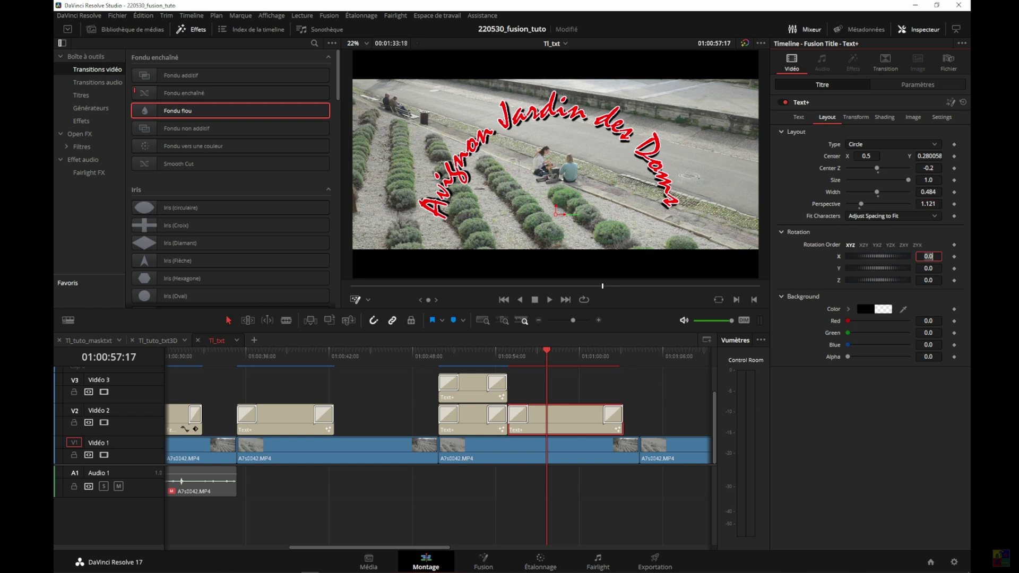
key("ctrl+s")
Step: Reset the layout's perspective to compare the text's look, and undo the reset
double_click(817, 204)
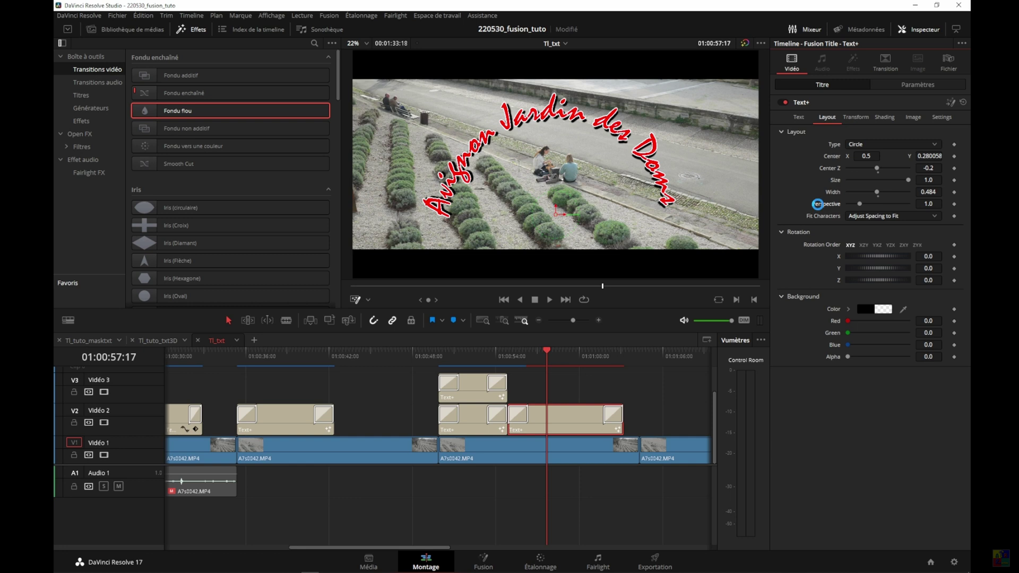
key("ctrl+z")
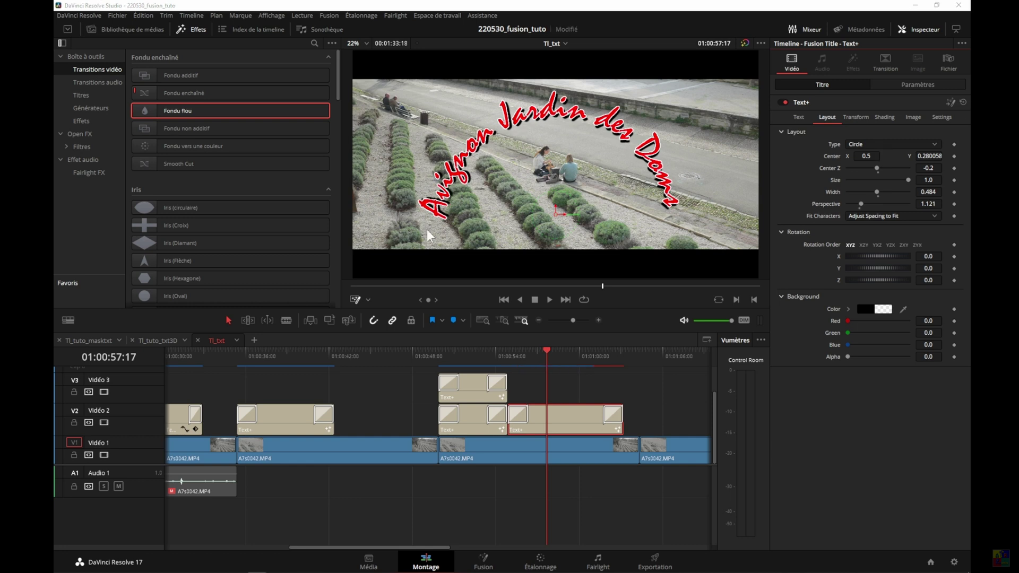
Step: Keyframe Write On at the circular title's start, 01:00:54:22, with an End value of 0.0, and save the project
left_click(791, 117)
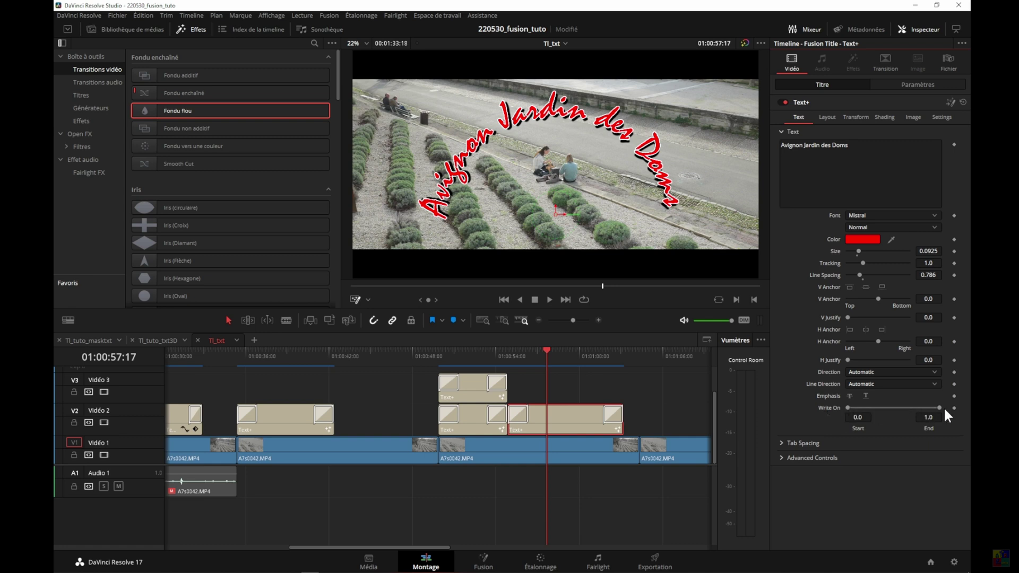
mouse_move(938, 406)
left_mouse_down()
mouse_move(812, 404)
mouse_move(923, 408)
mouse_move(949, 393)
left_mouse_up()
mouse_move(531, 351)
left_mouse_down()
mouse_move(514, 352)
mouse_move(520, 358)
left_mouse_up()
left_click_drag(936, 403, 841, 408)
key("ctrl+z")
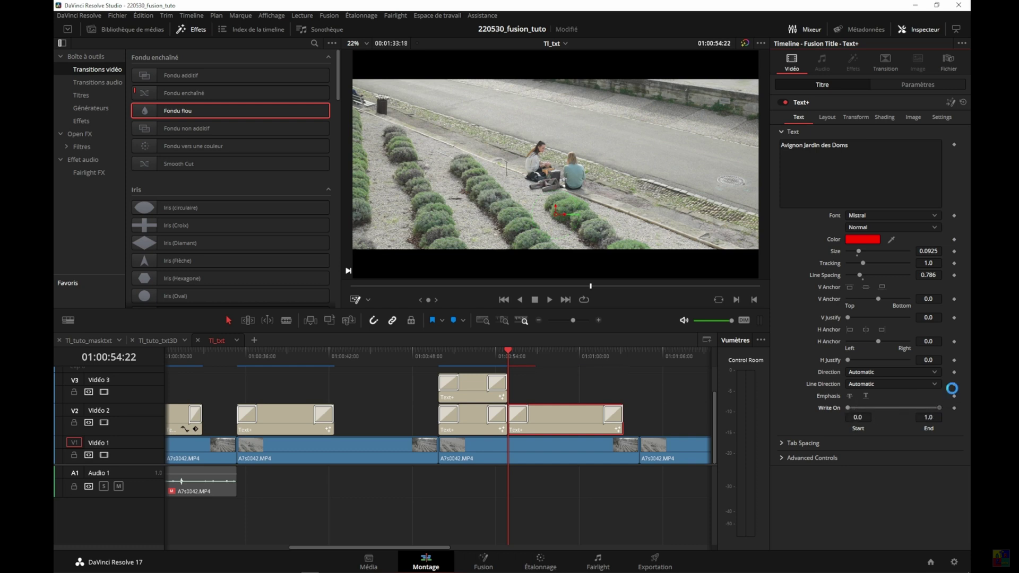
left_click_drag(939, 407, 837, 420)
key("ctrl+s")
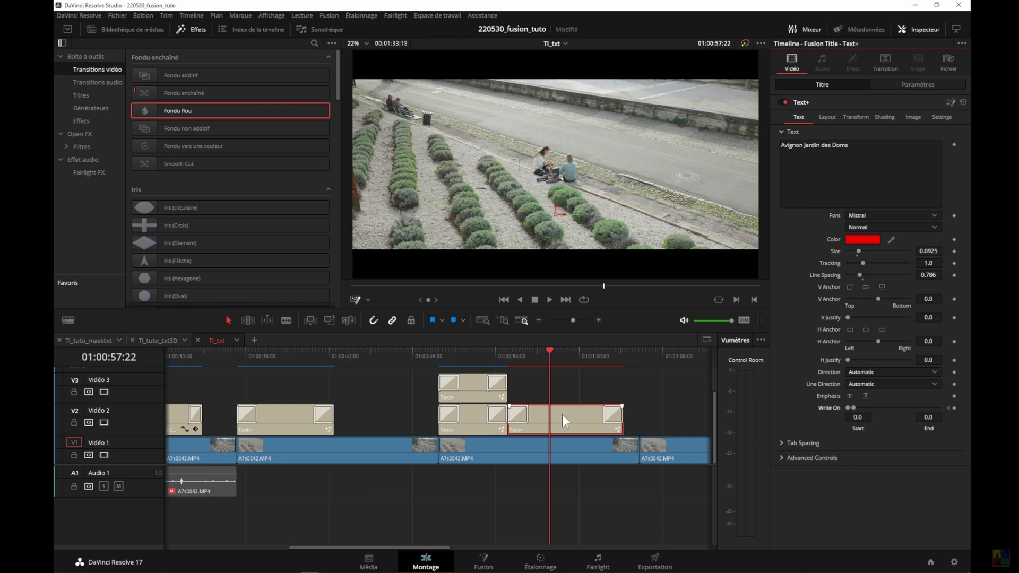
Step: Set the Write On End to 1.0 at 01:00:57:22 and play the circular title from its start
left_click_drag(855, 406, 951, 403)
left_click_drag(549, 351, 507, 355)
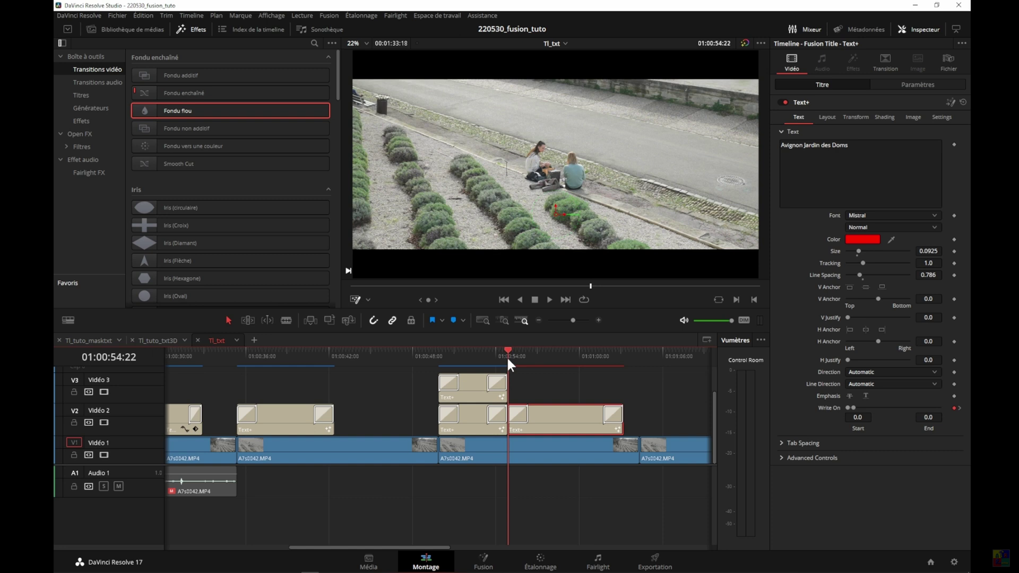
left_click(549, 301)
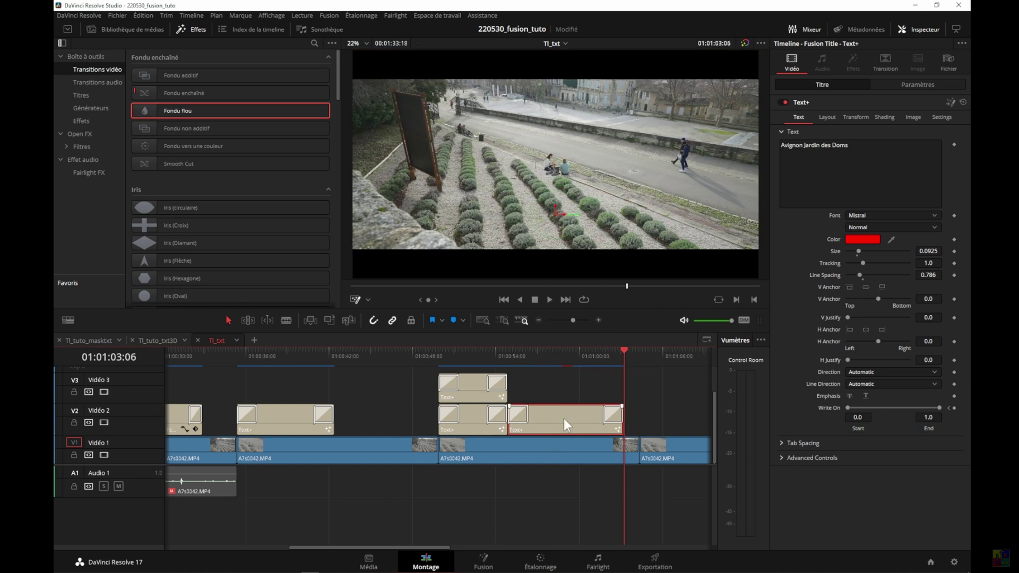
Step: Apply the Resolve FX Vortex effect to the circular title clip on track V2
left_click(73, 131)
left_click(76, 145)
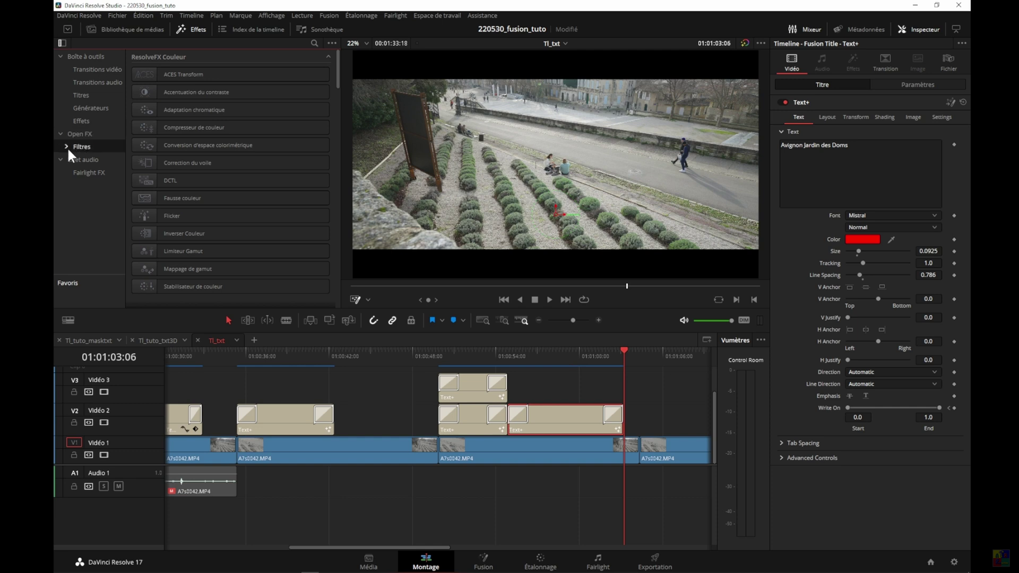
left_click(79, 133)
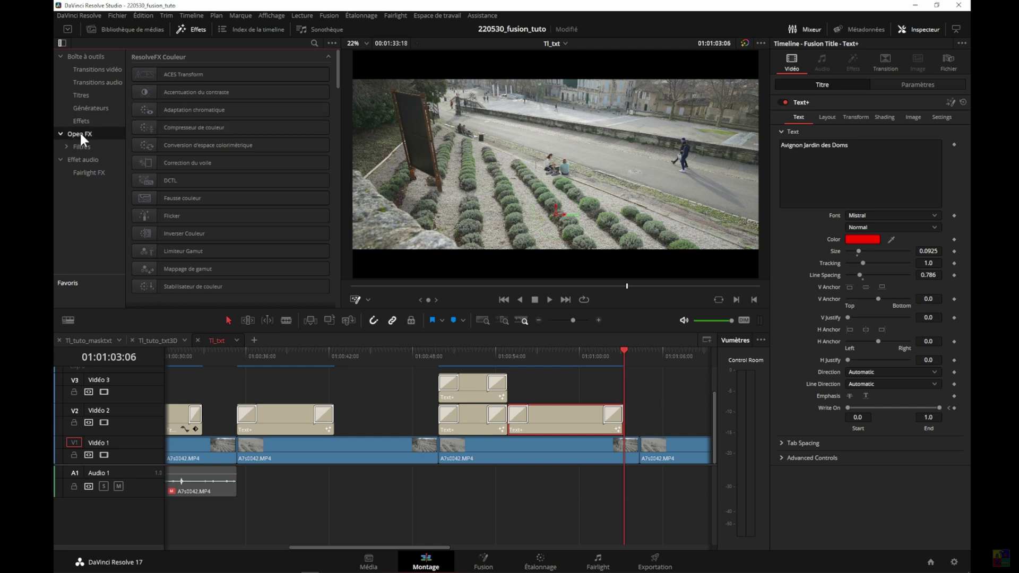
left_click(79, 144)
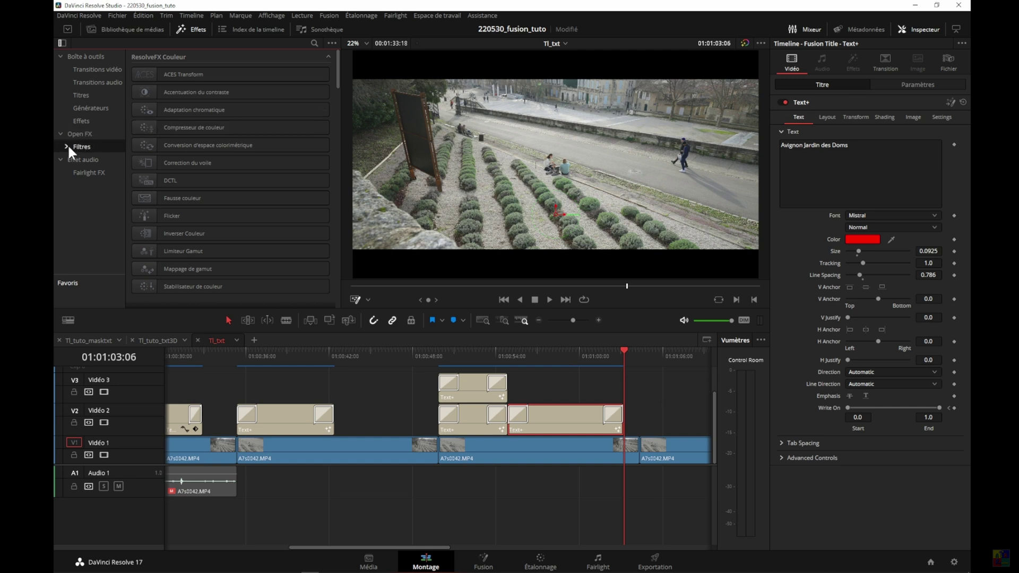
left_click(66, 147)
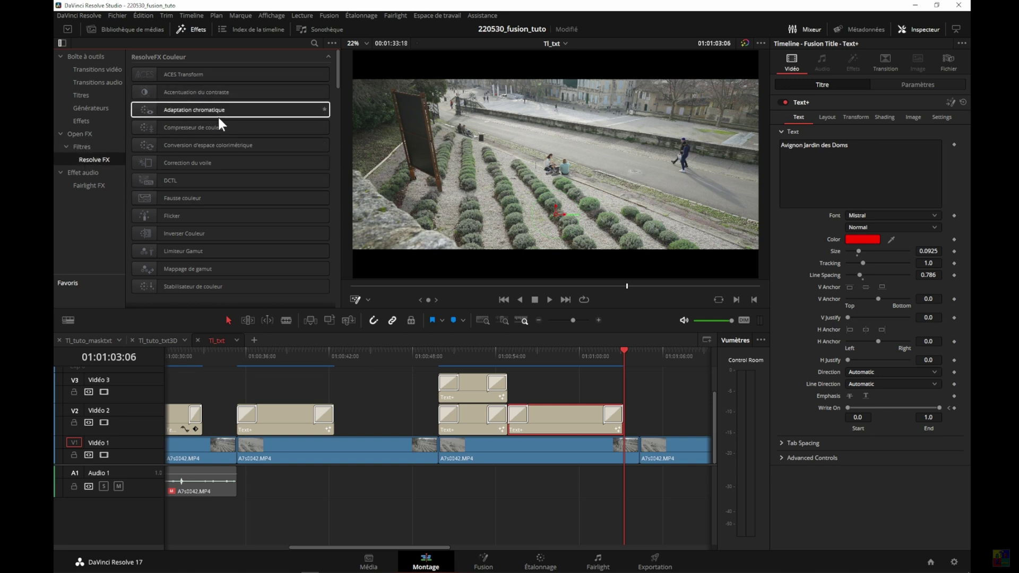
left_click_drag(338, 62, 339, 104)
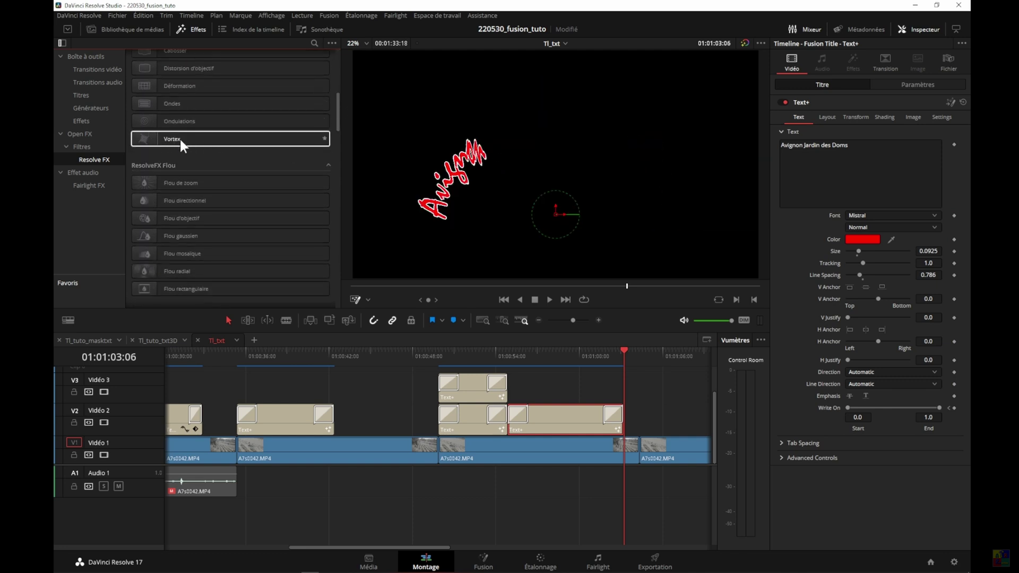
left_click_drag(169, 139, 577, 421)
Step: At 01:01:00:06, keyframe the Vortex effect's size at 0.000 and its angle, and save the project
key("Down")
key("Up")
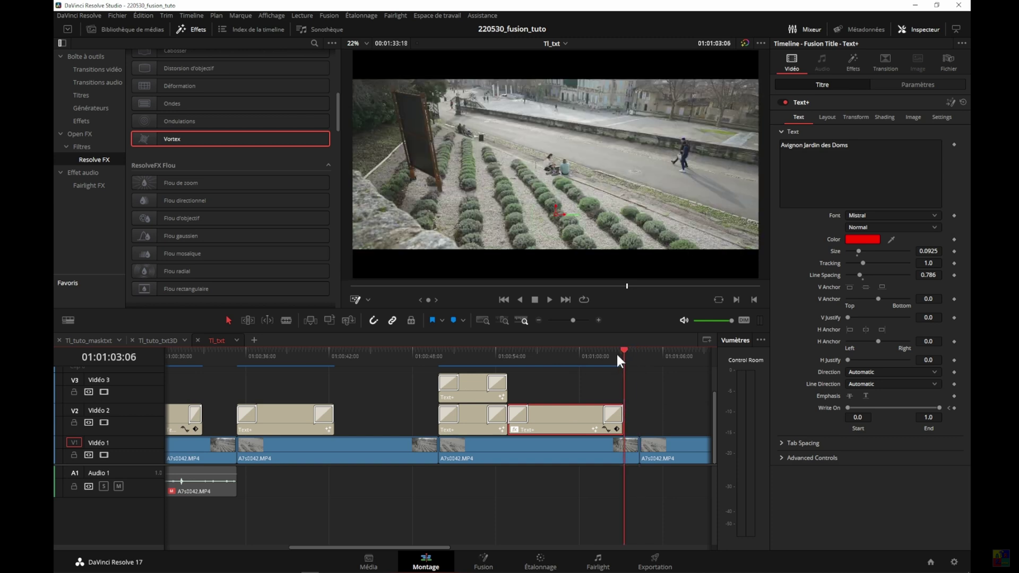
key("shift+Left")
key("shift+Left")
key("shift+Left")
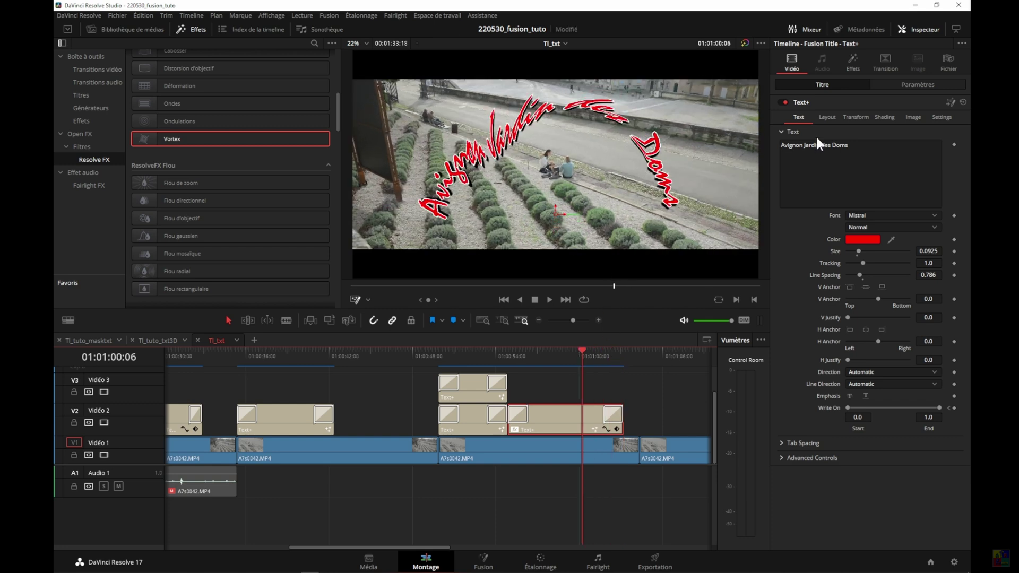
left_click(853, 62)
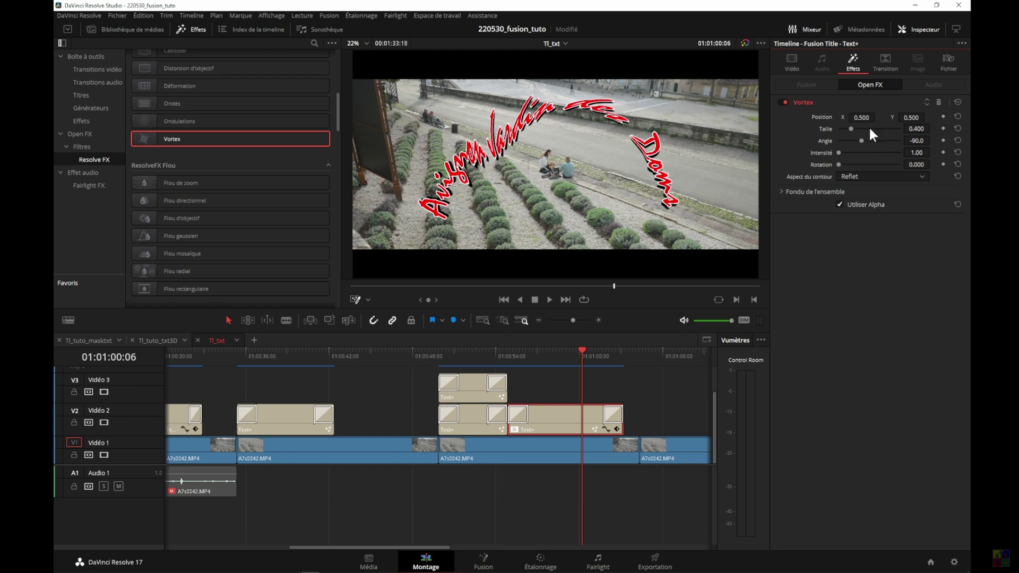
left_click_drag(851, 127, 809, 129)
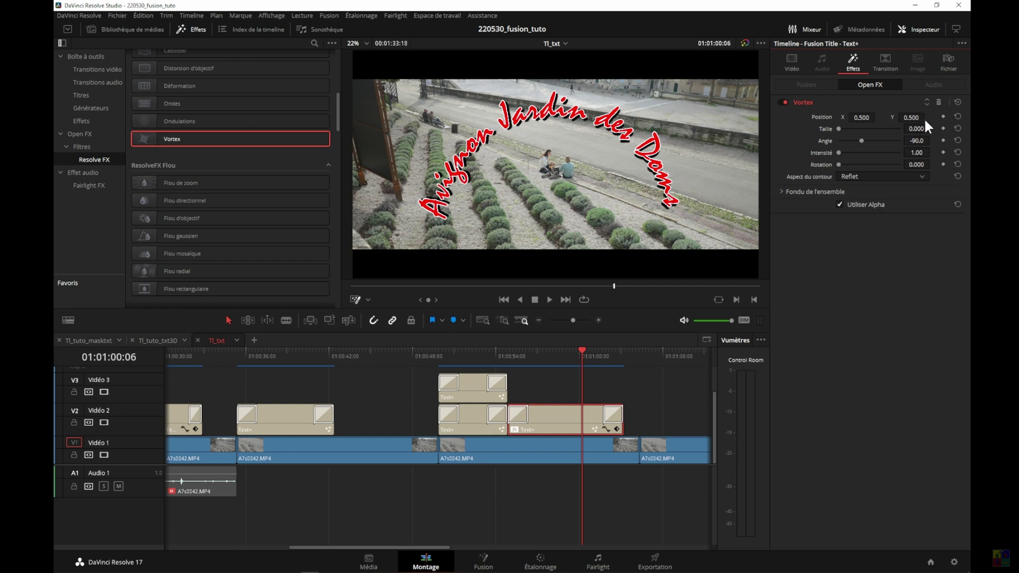
left_click(943, 141)
key("ctrl+s")
Step: At 01:01:02:05, near the title's end, set the Vortex effect's size to 1.085
left_click_drag(583, 352, 612, 349)
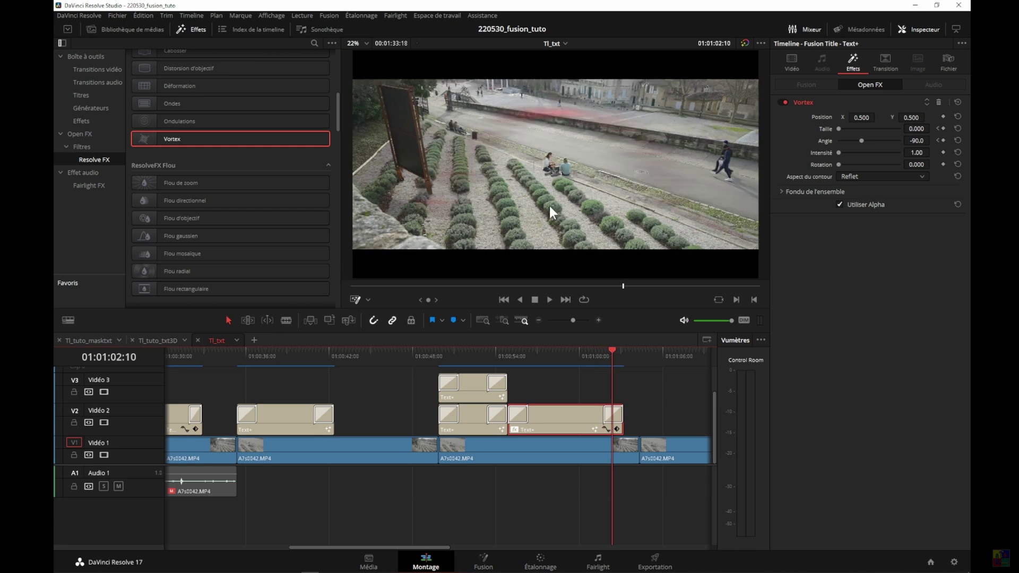
key("Left")
key("Left")
key("Left")
key("Left")
key("Left")
left_click_drag(838, 128, 871, 129)
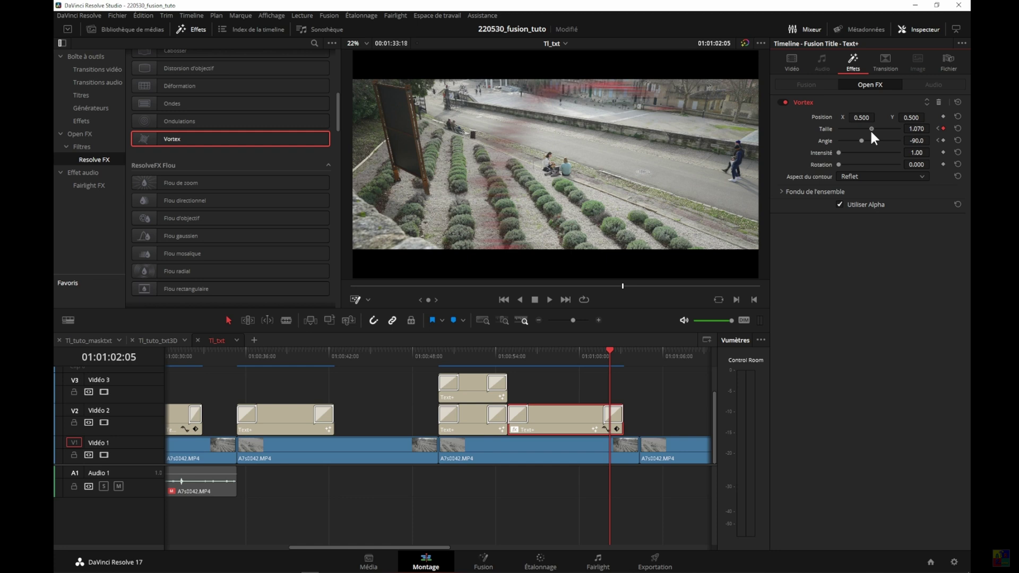
left_click(924, 127)
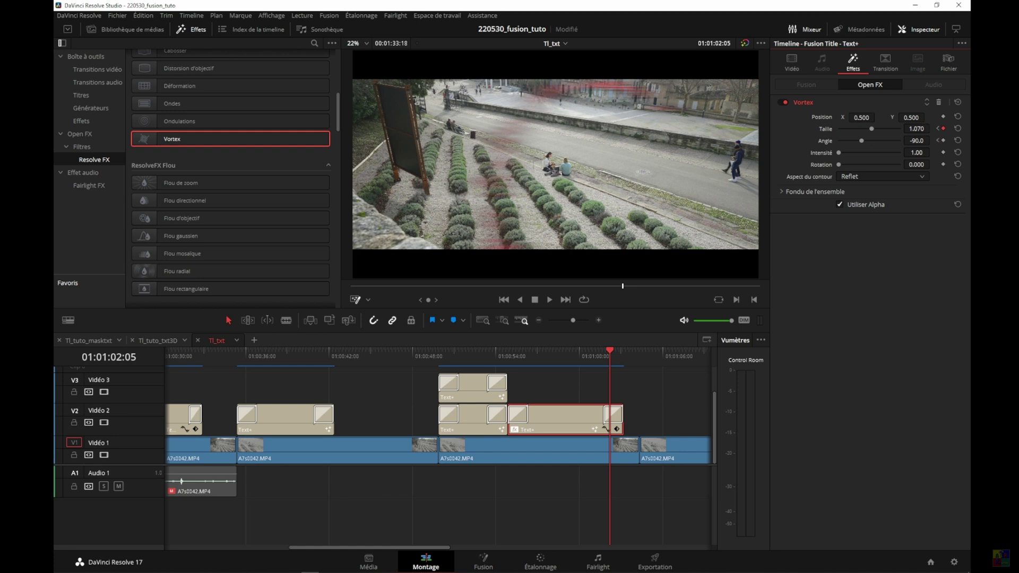
double_click(923, 128)
left_click(925, 128)
Step: Set the Vortex effect's angle to -198 at the same frame
left_click(912, 141)
type("1")
key("Delete")
type("8")
key("Return")
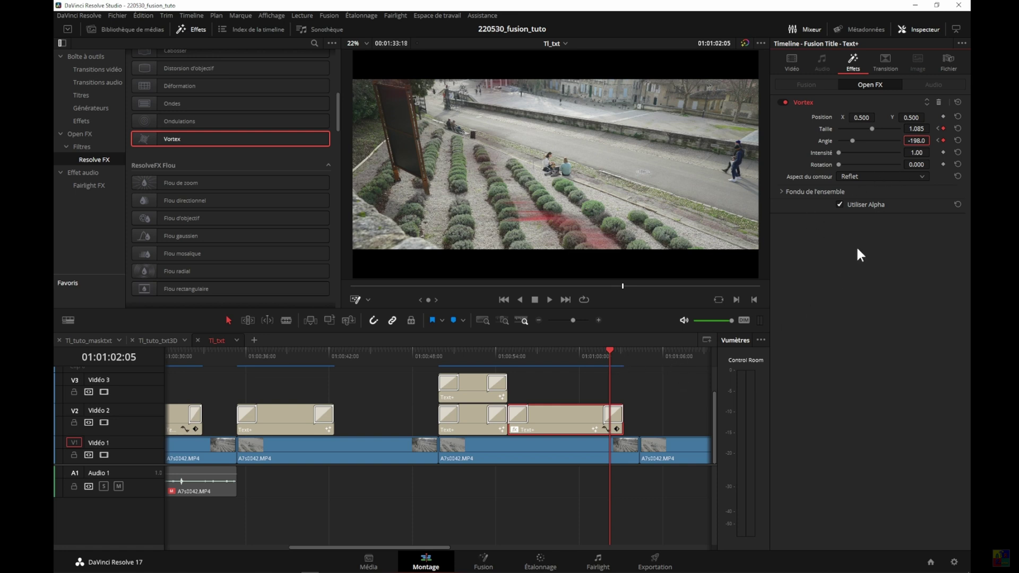
Step: Set the Vortex effect's rotation to 0.150 and return the playhead to the circular title's start
left_click(920, 165)
left_click(919, 165)
key("BackSpace")
key("BackSpace")
key("BackSpace")
type("15")
key("Return")
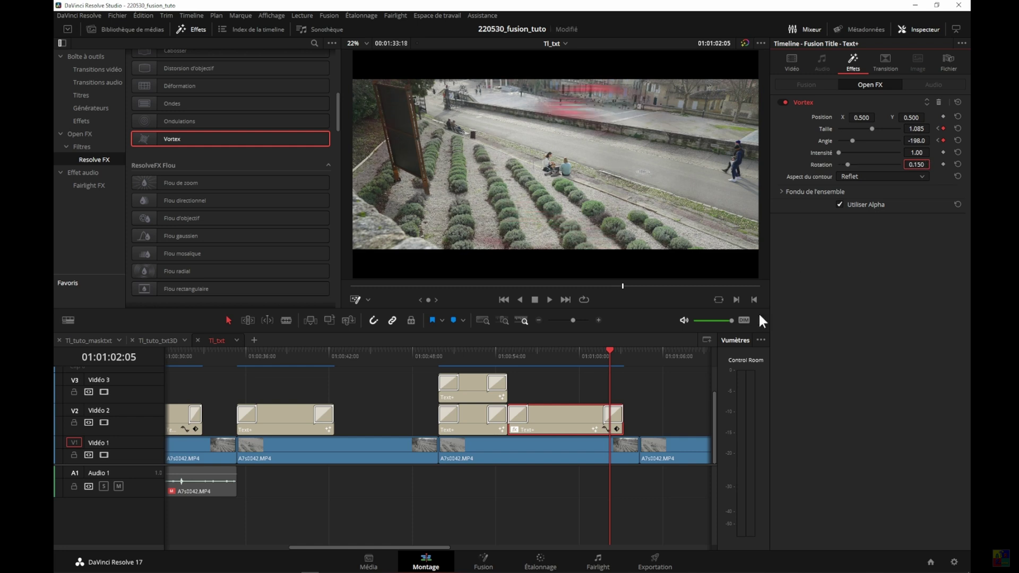
left_click(510, 354)
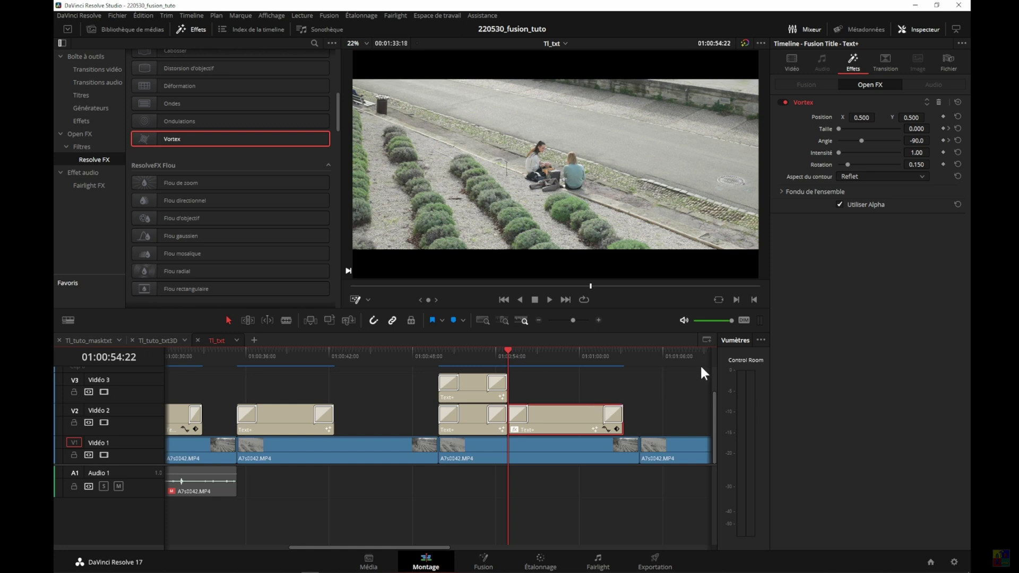
Step: Play back the circular title to review its Write On entrance and Vortex exit
key("space")
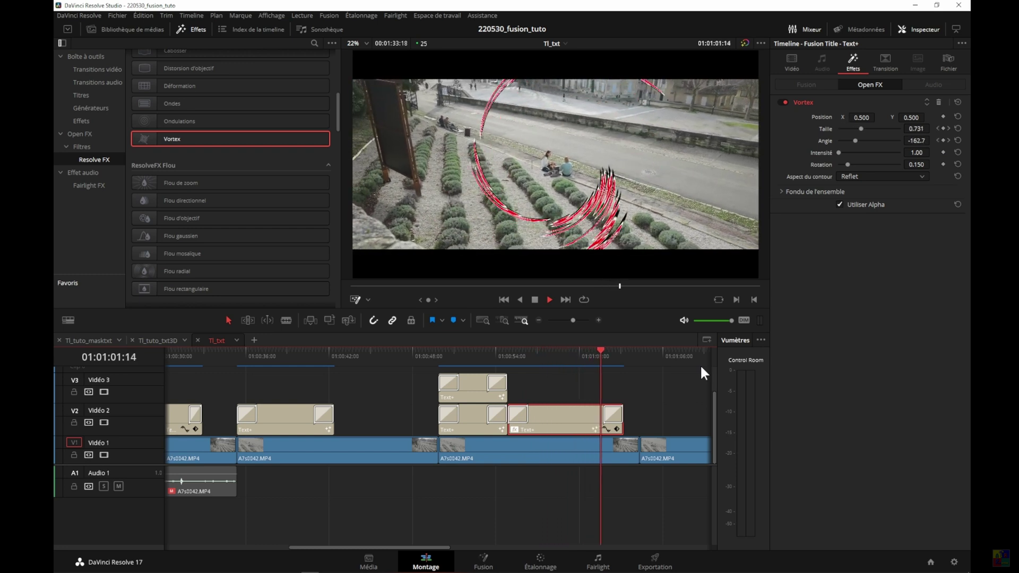
key("space")
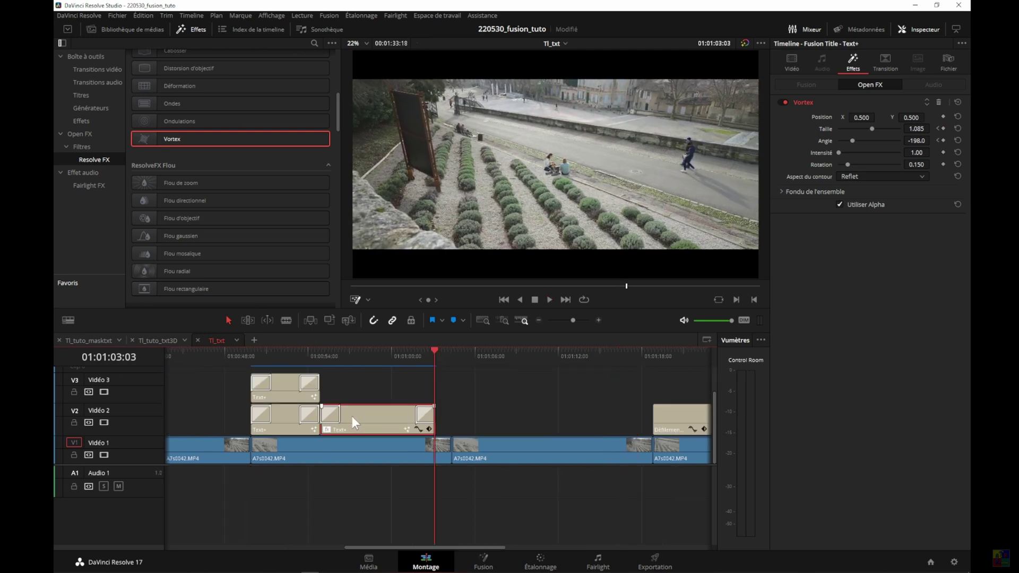
Step: Duplicate the circular title on Vidéo 2 at the start of the next video clip and remove the copy's Vortex effect
left_click_drag(352, 416, 490, 408)
left_click(493, 410)
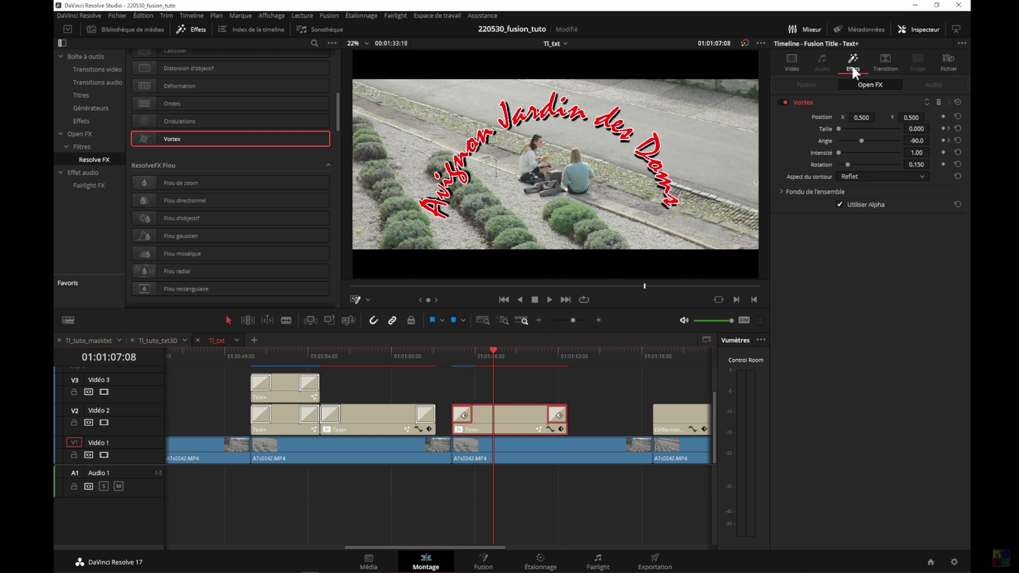
left_click(938, 100)
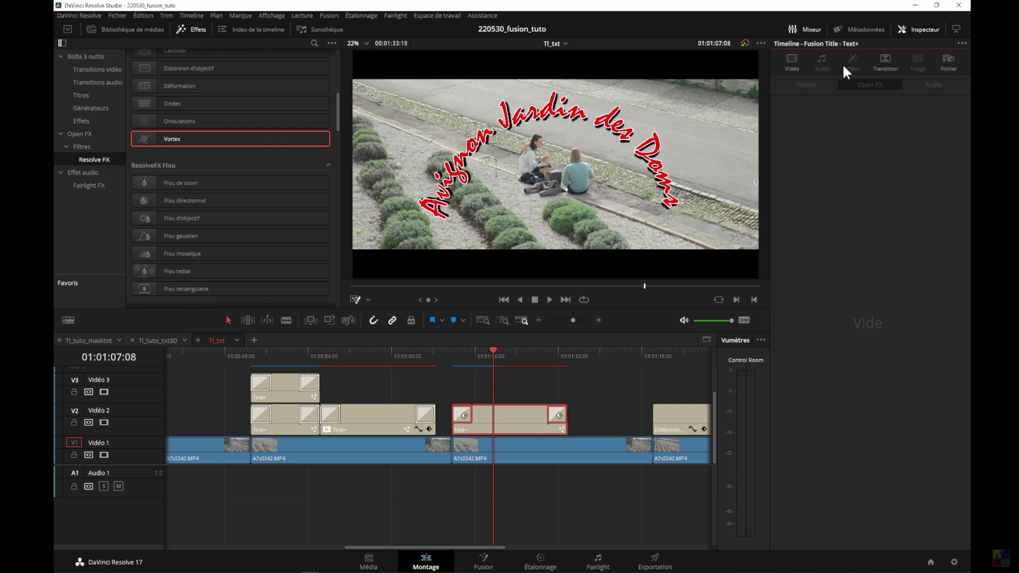
Step: With the playhead at 01:01:05:22, change the copied title's font to Open Sans Bold
left_click_drag(502, 348, 489, 351)
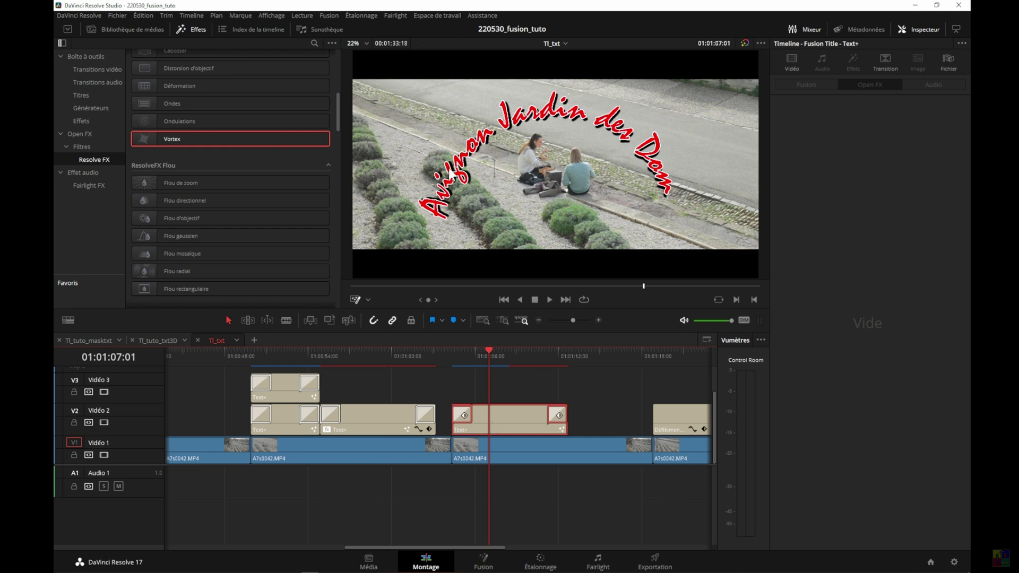
mouse_move(463, 351)
left_mouse_down()
mouse_move(508, 346)
mouse_move(445, 346)
mouse_move(554, 342)
mouse_move(473, 348)
left_mouse_up()
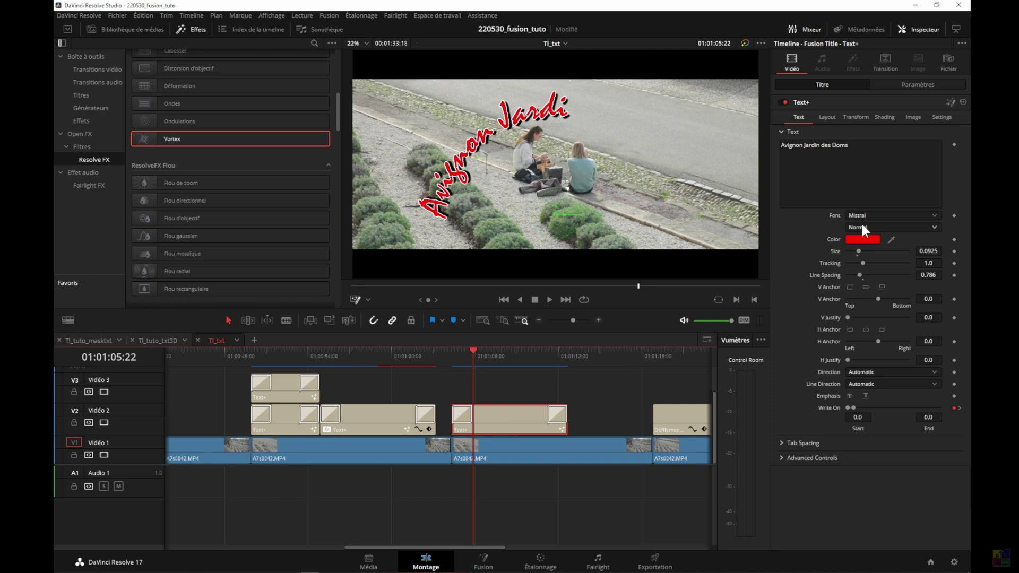
left_click(933, 213)
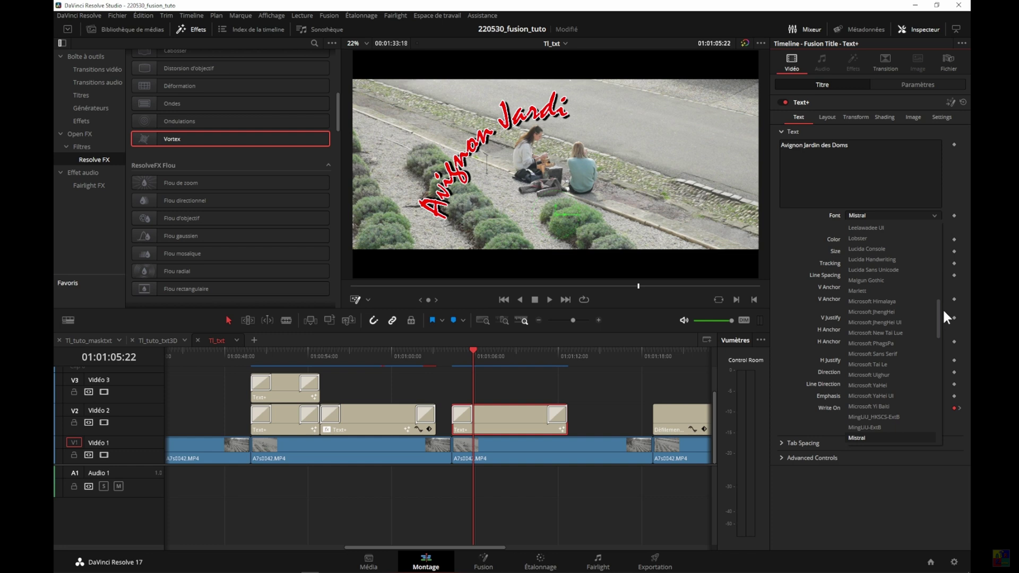
left_click_drag(937, 313, 938, 340)
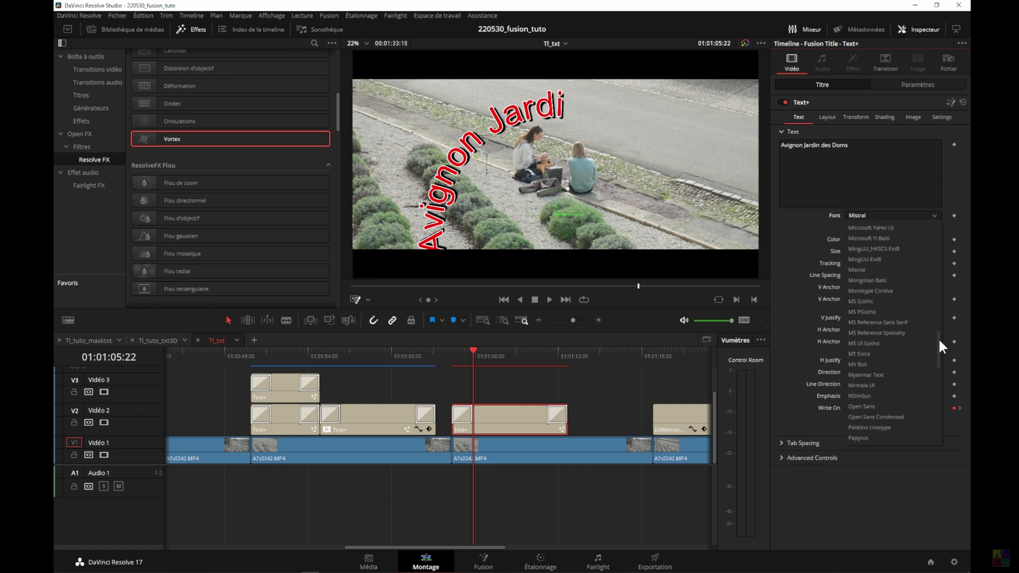
left_click(858, 405)
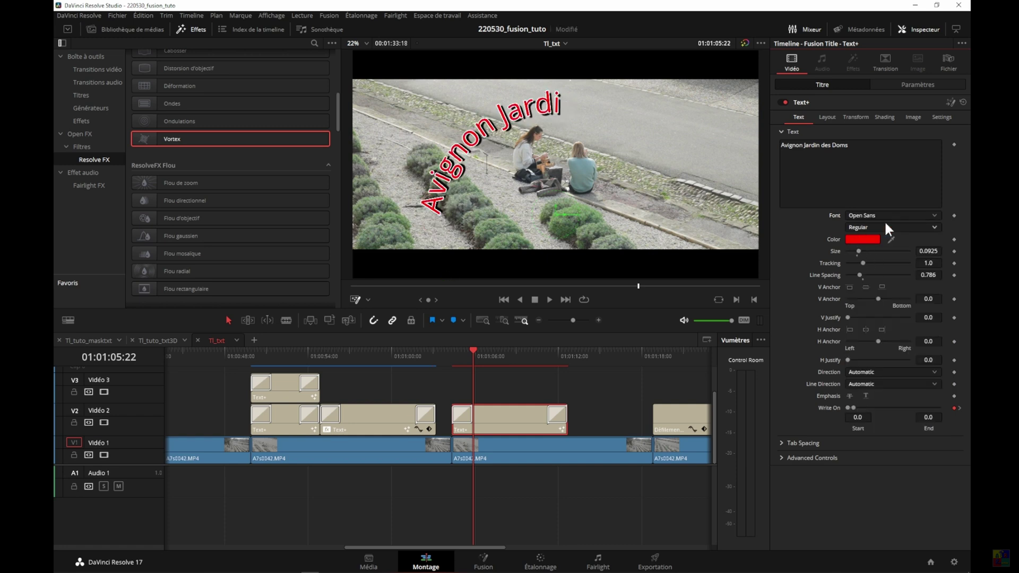
left_click(870, 228)
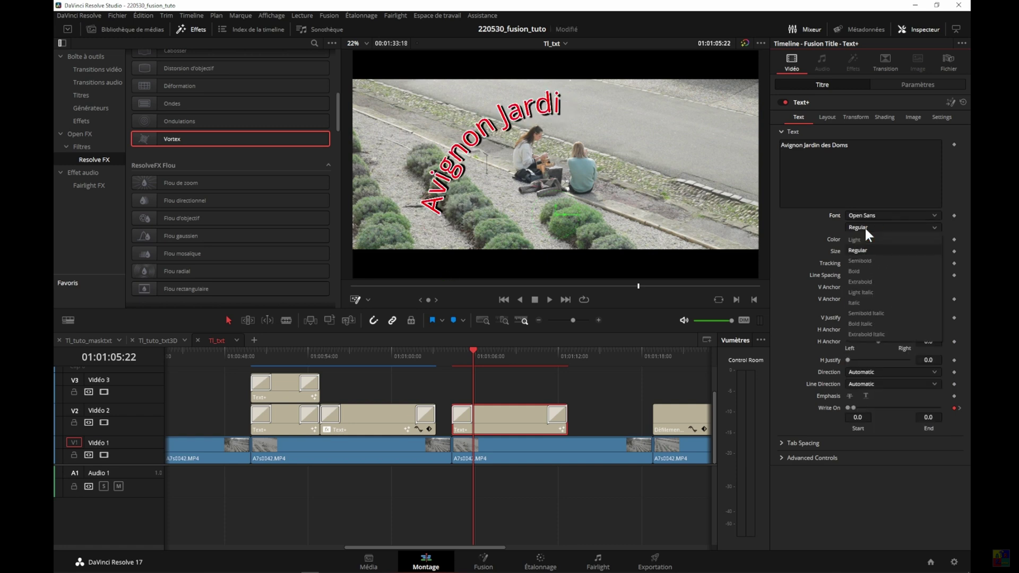
left_click(858, 271)
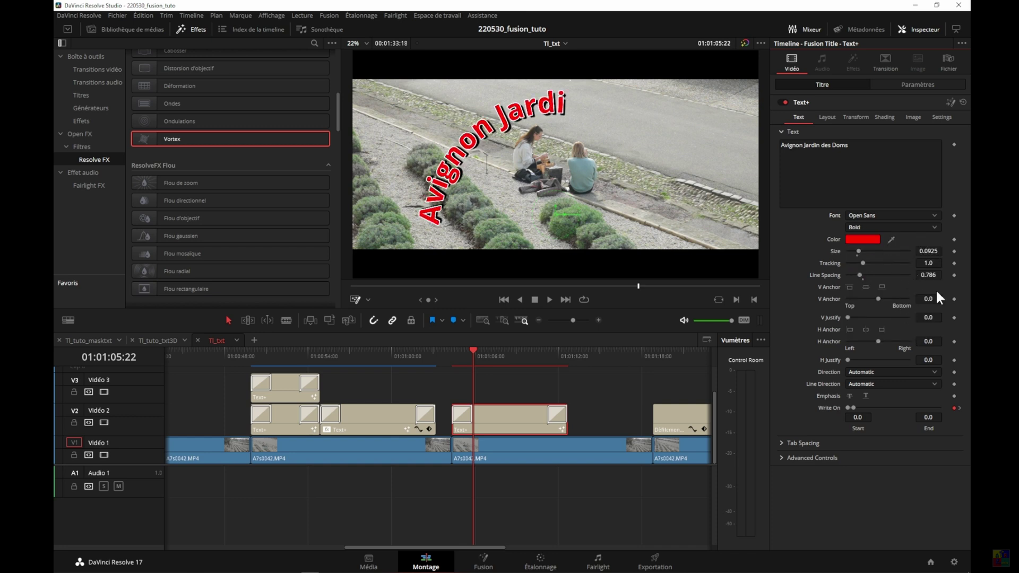
Step: Set the copied title's text size to 0.08 and its color to black (#000000), and save the project
left_click(931, 251)
key("BackSpace")
key("Tab")
left_click(862, 238)
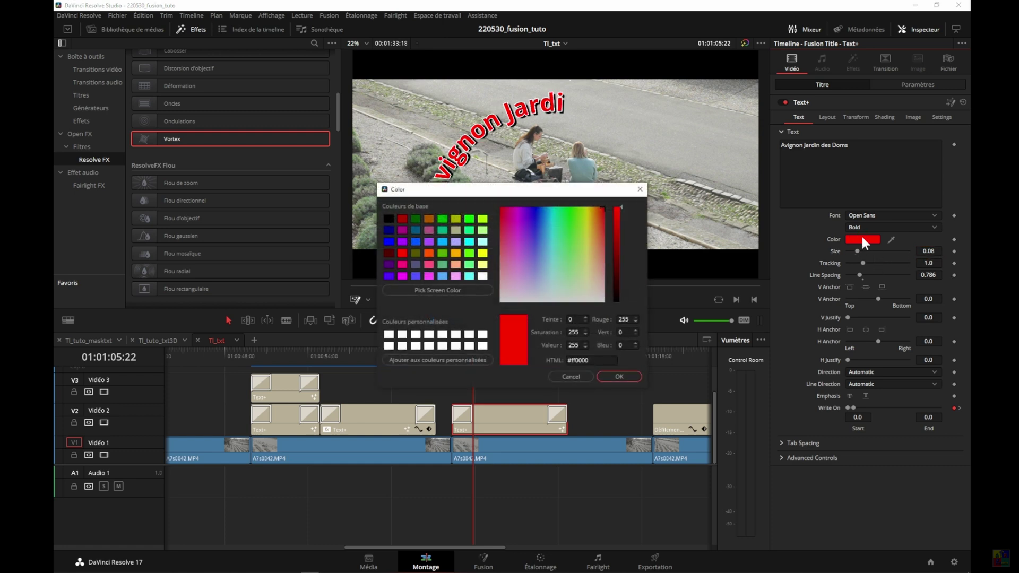
left_click(388, 219)
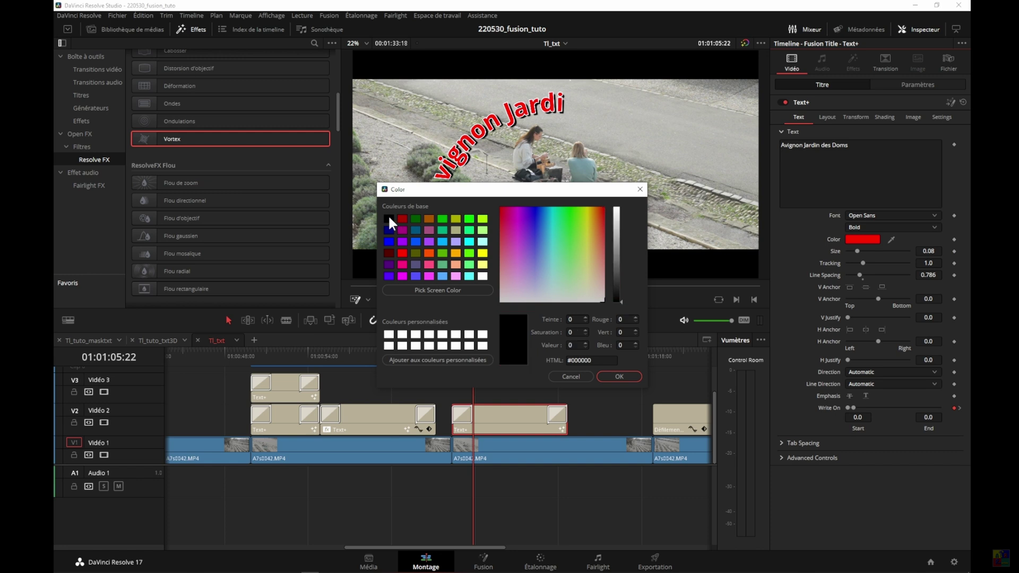
left_click(616, 376)
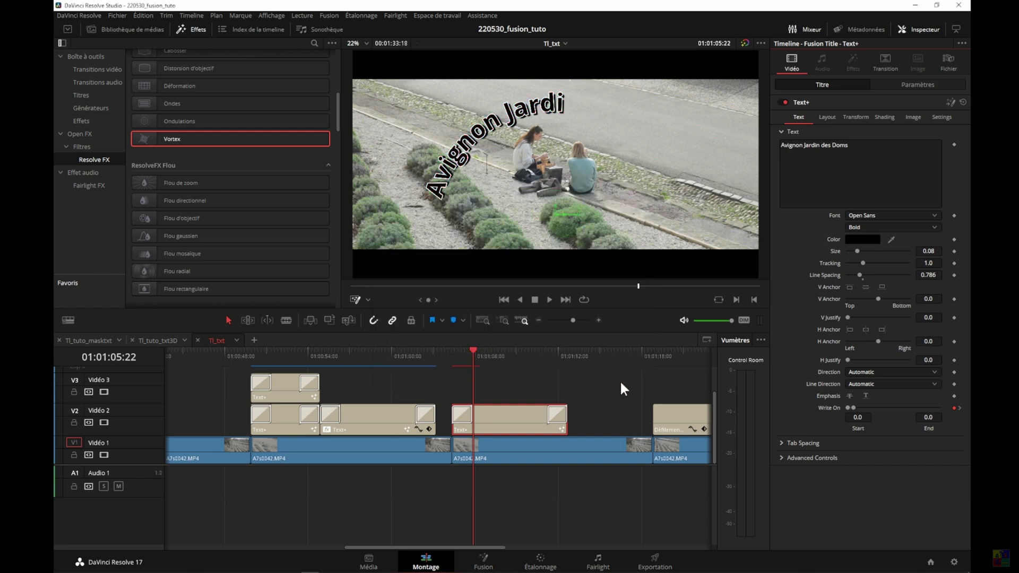
key("ctrl+s")
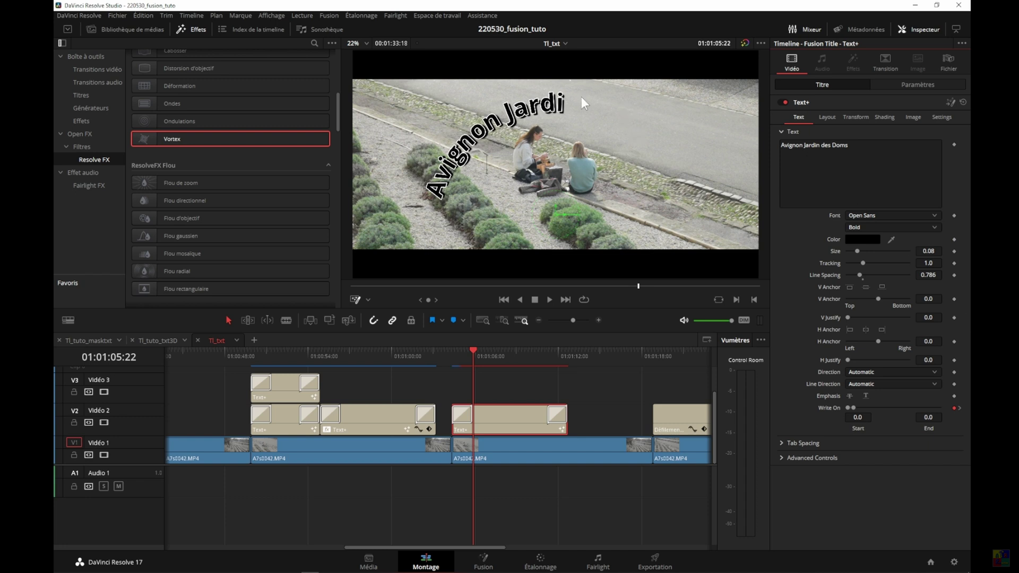
Step: Set the title's layout type to Point and reset its line spacing to 1.0, center to 0.5, 0.5, center Z to 0.0 and perspective to 1.0
left_click(827, 117)
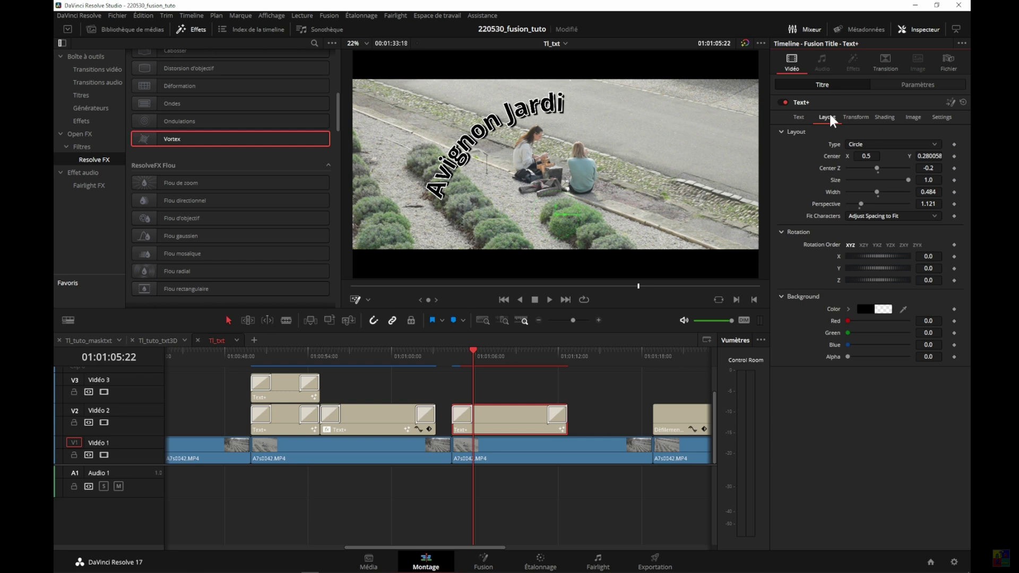
left_click(868, 144)
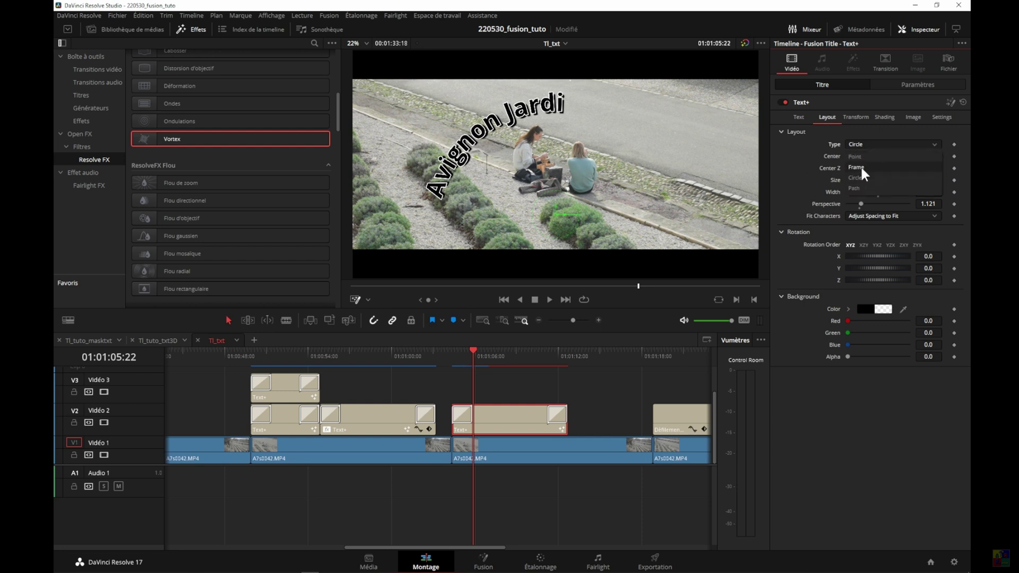
left_click(855, 141)
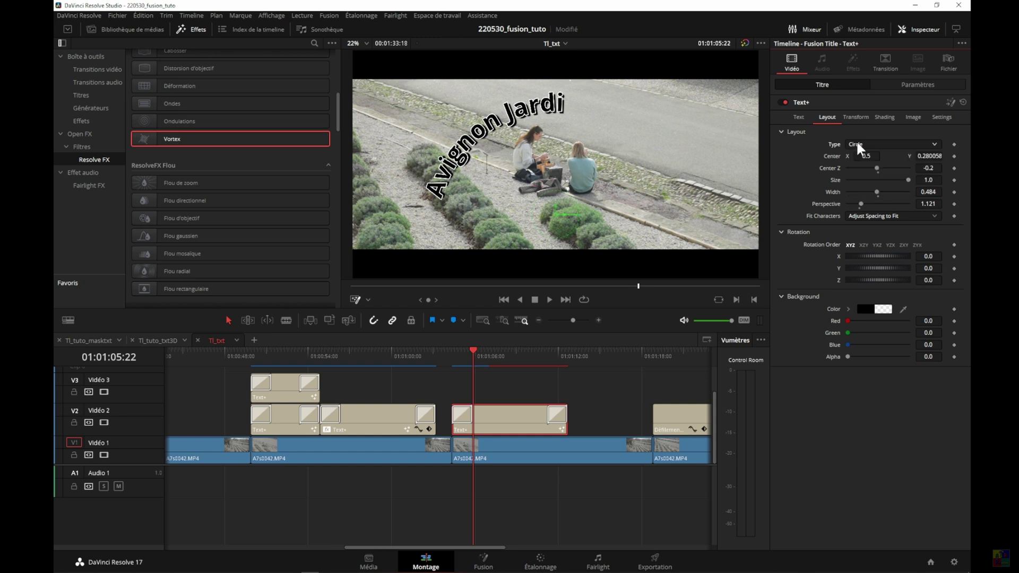
left_click(862, 144)
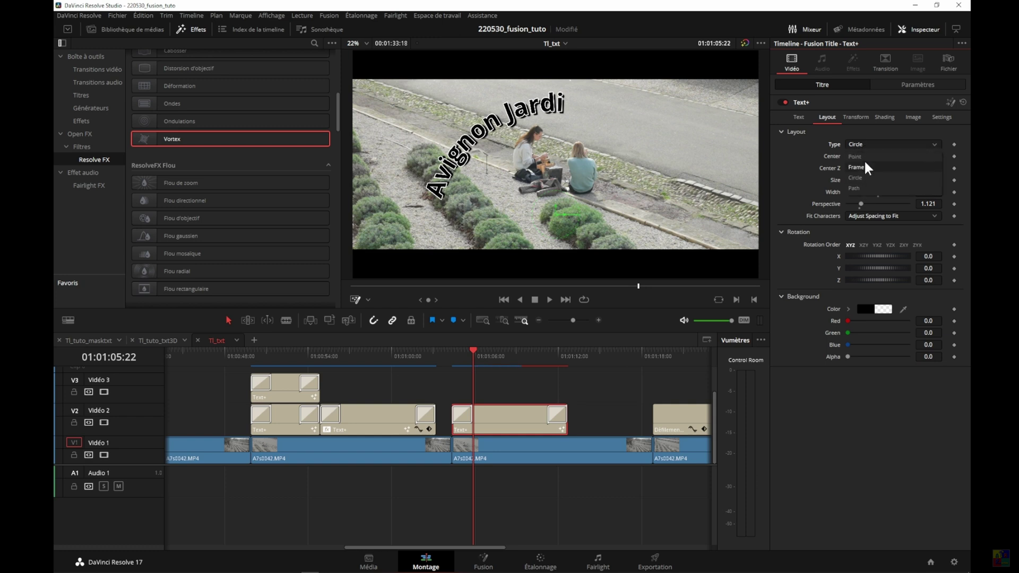
left_click(862, 157)
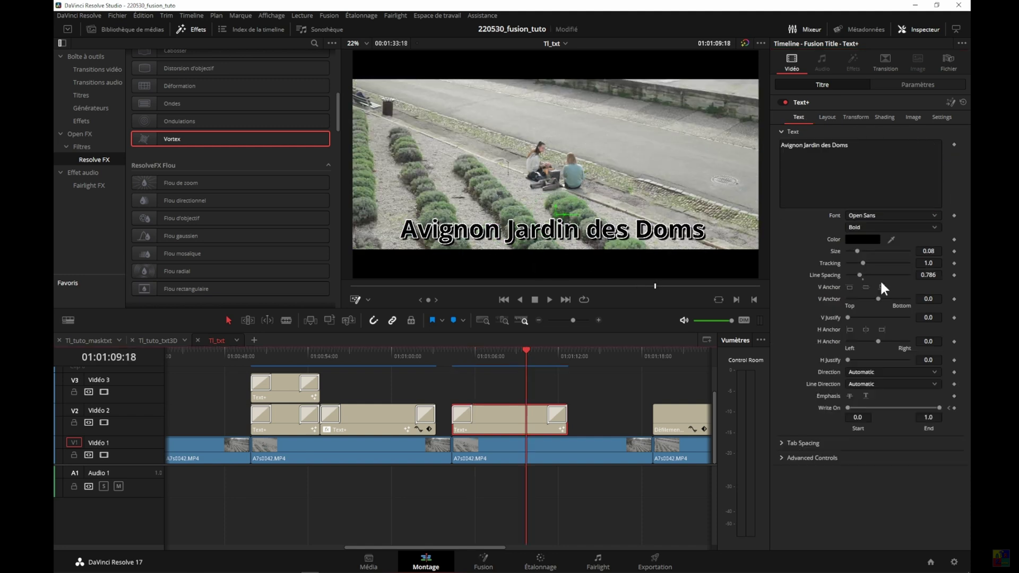
double_click(822, 275)
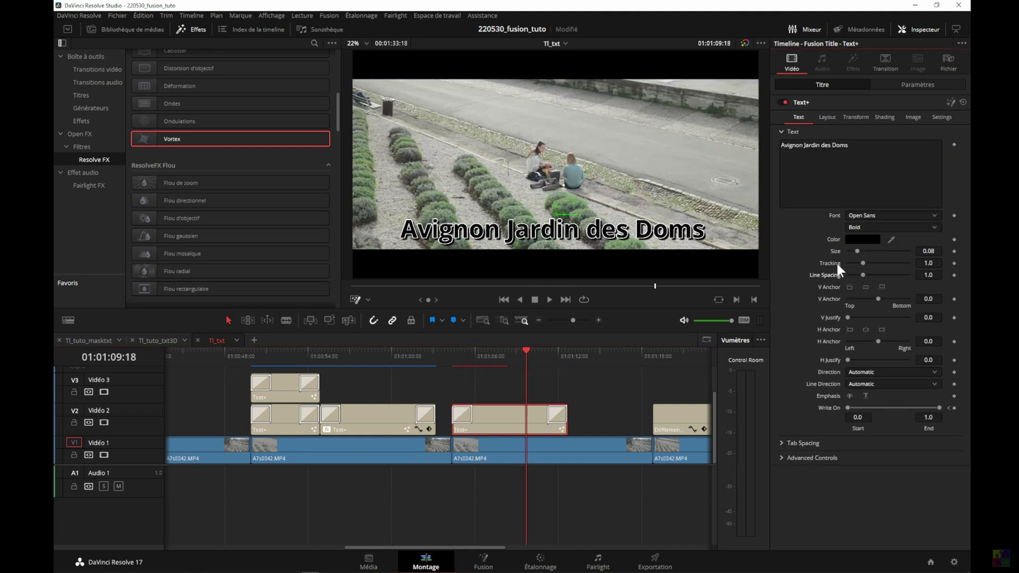
left_click(825, 117)
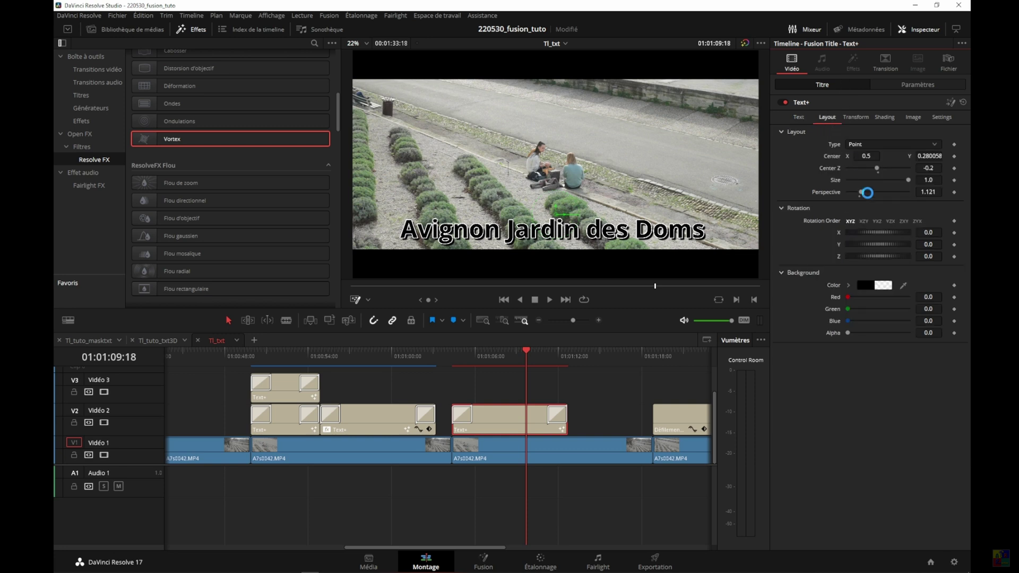
double_click(837, 155)
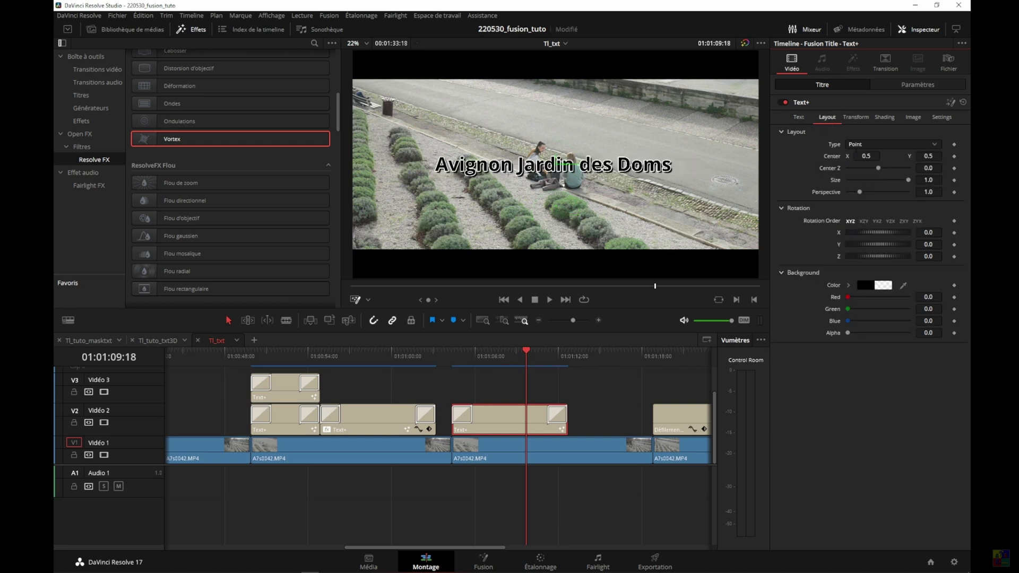
Step: Change the title's layout type to Path and save the project
left_click(857, 144)
left_click(864, 186)
key("ctrl+s")
Step: Draw a wave-shaped text path across the image, dipping below the seated people, rising beyond them and descending over the road
left_click(367, 300)
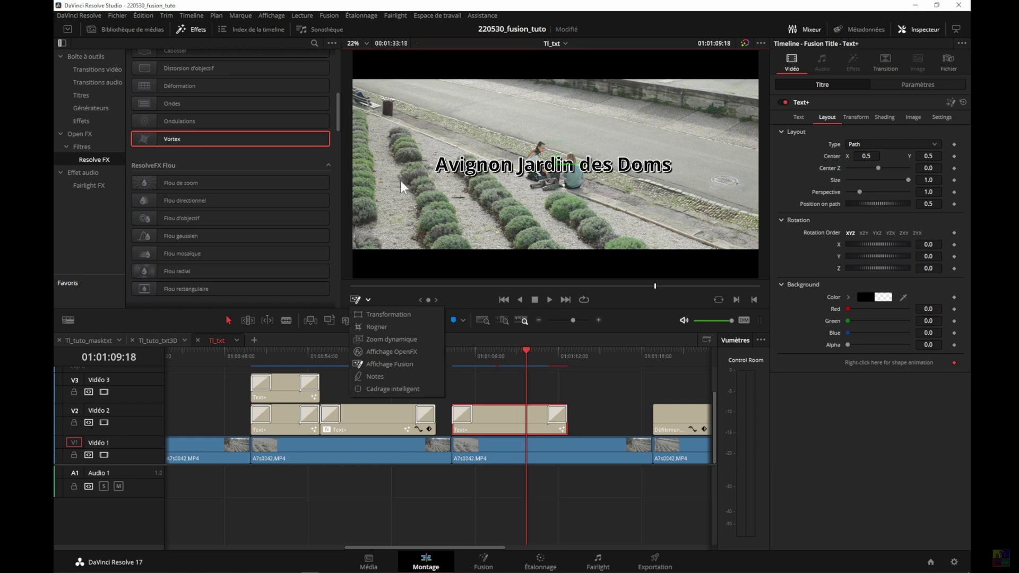
left_click(367, 300)
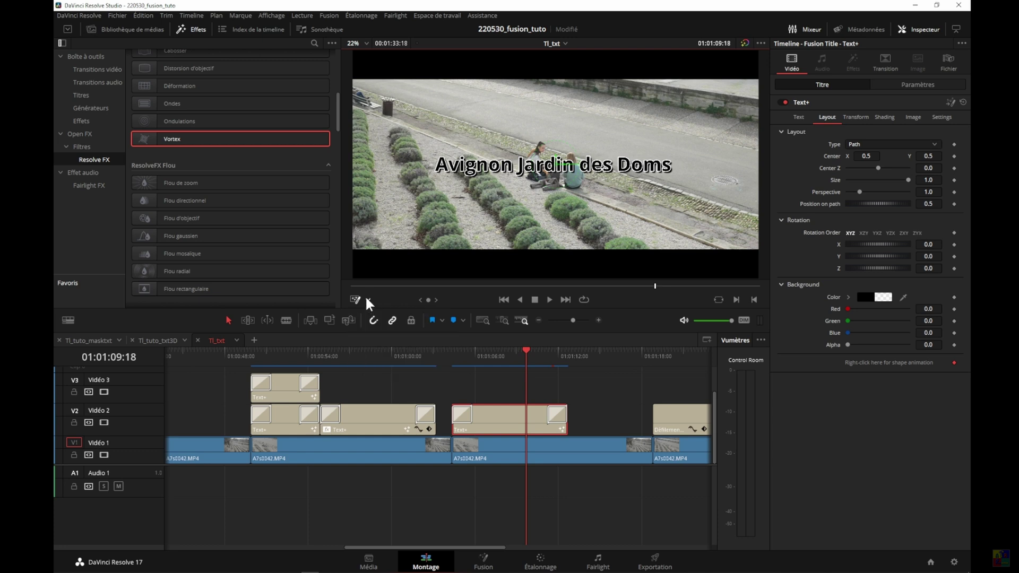
left_click(396, 174)
left_click(458, 200)
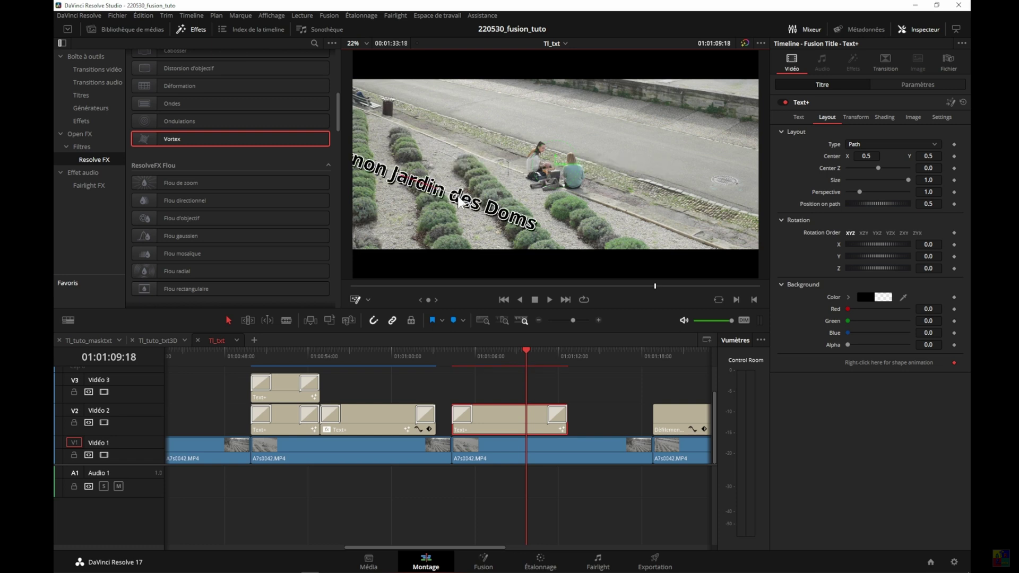
left_click(527, 213)
left_click(573, 186)
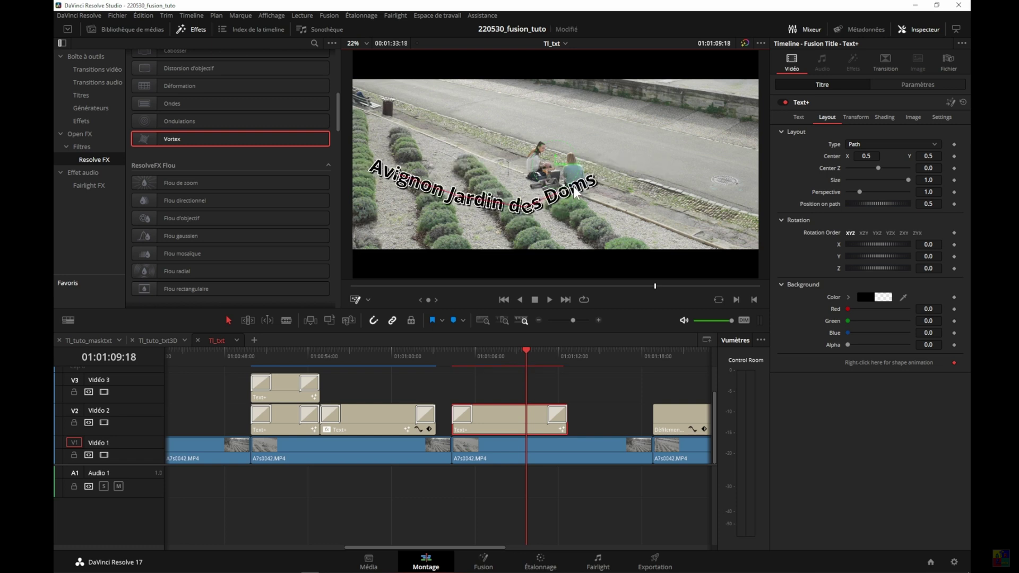
left_click(600, 144)
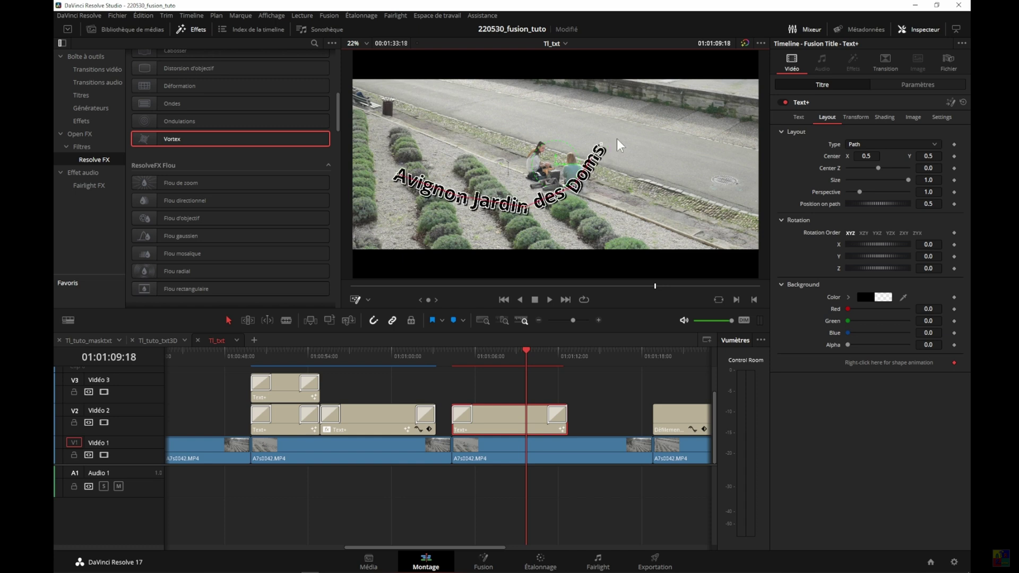
left_click(648, 129)
left_click(688, 139)
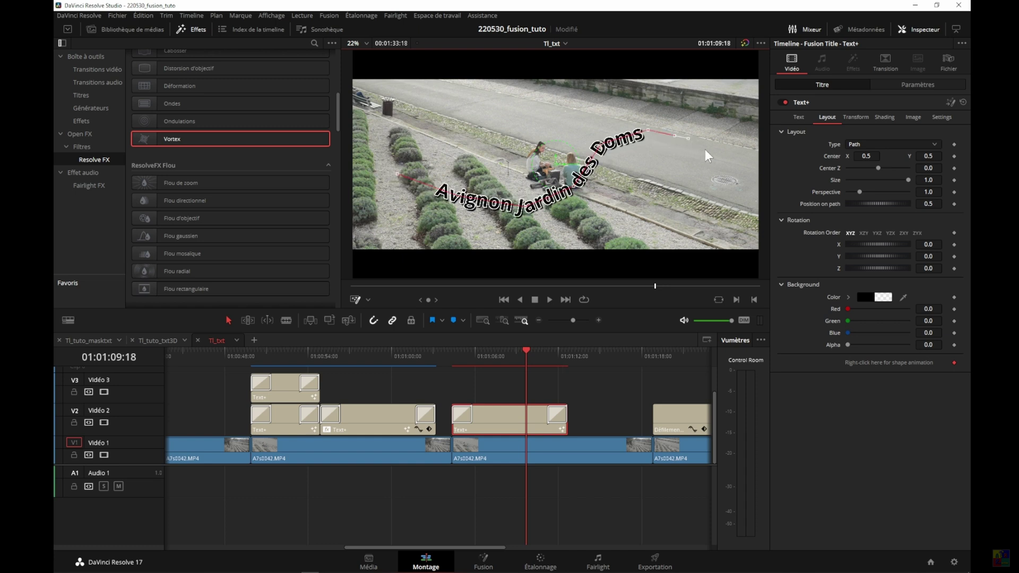
left_click(719, 156)
left_click(734, 181)
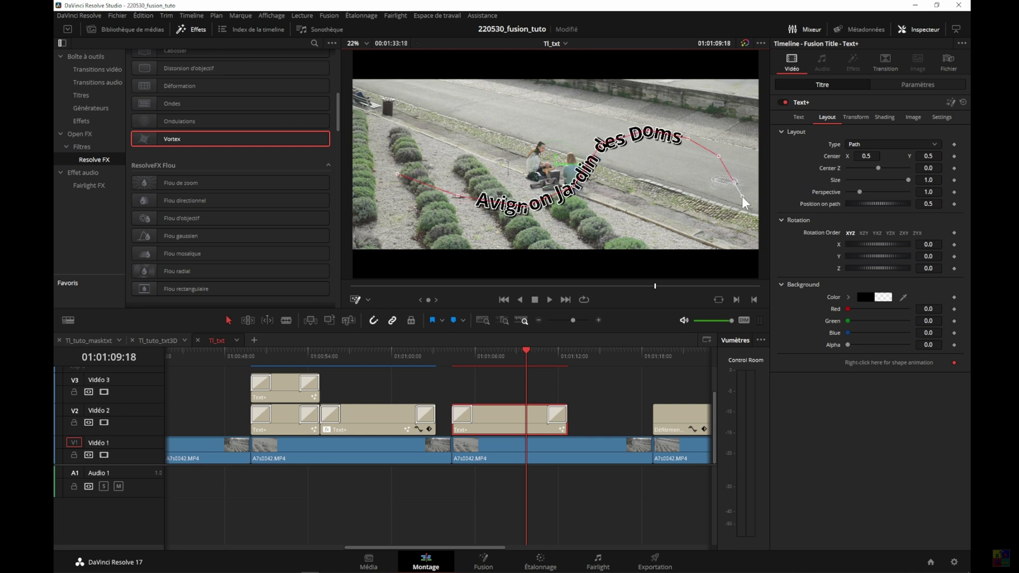
Step: Finish drawing the text path by setting its mode to Done
right_click(741, 196)
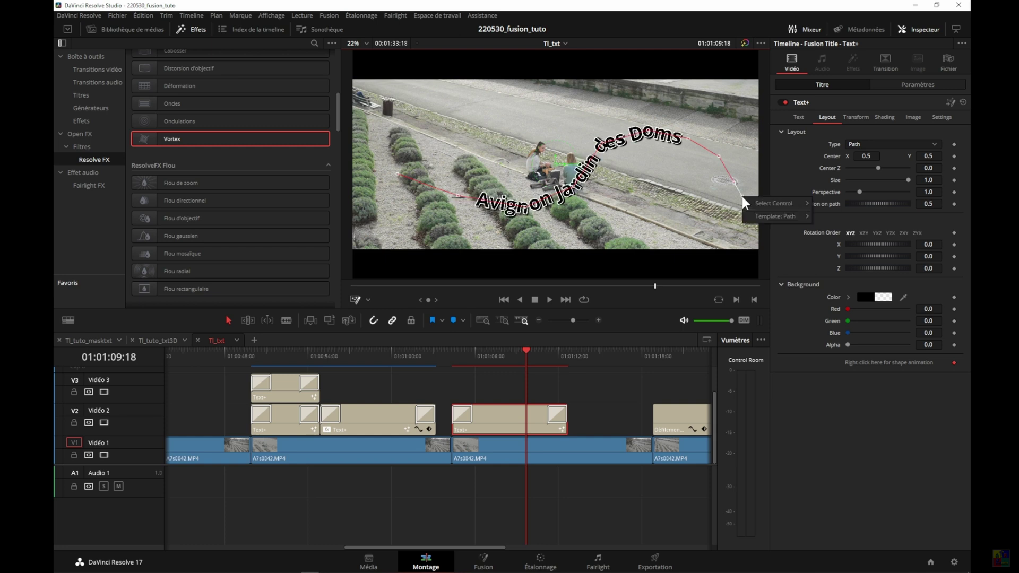
mouse_move(756, 209)
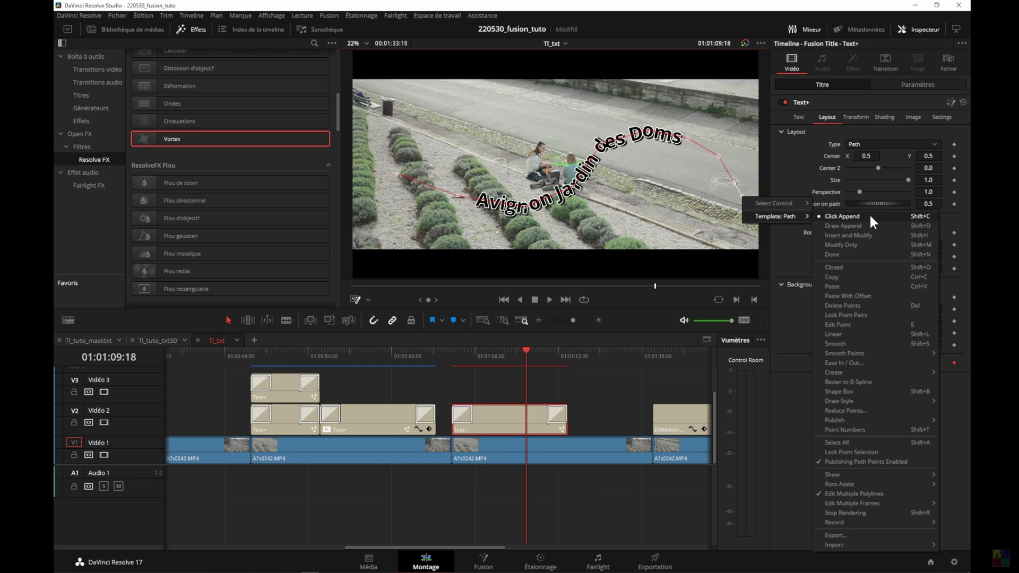
left_click(841, 256)
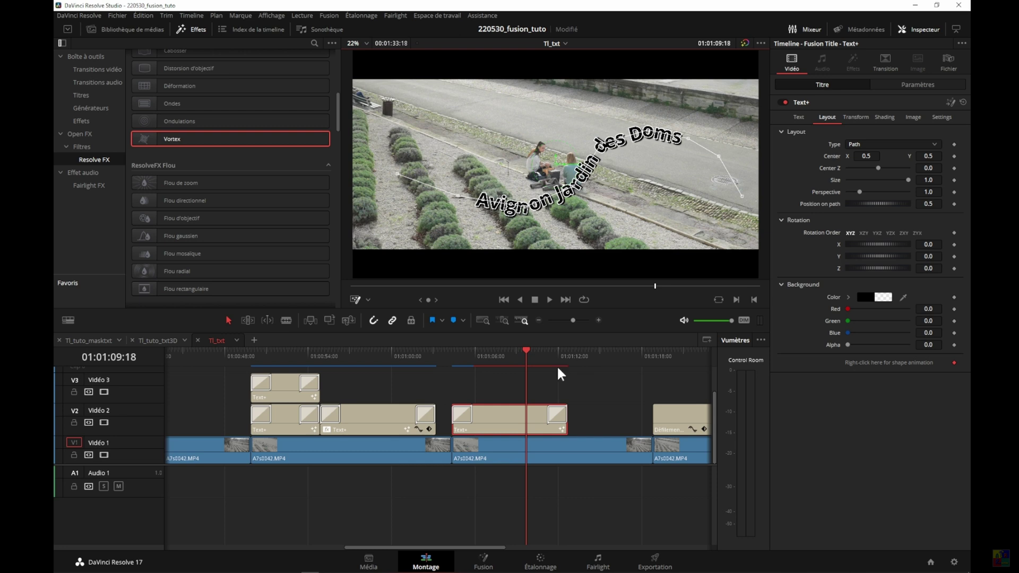
Step: Switch the text path to Modify Only and nudge its point just past the end of the text
right_click(669, 190)
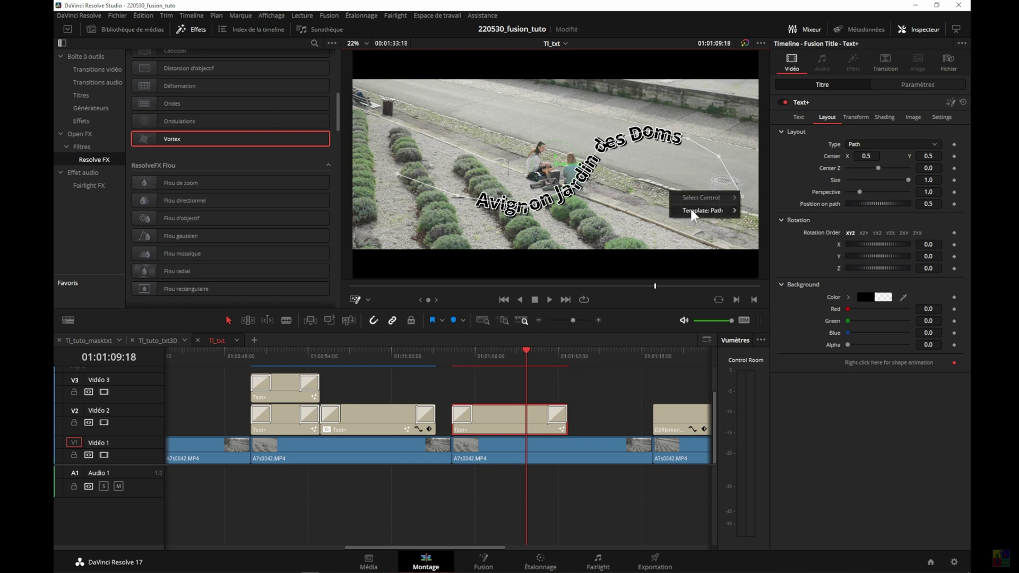
mouse_move(706, 210)
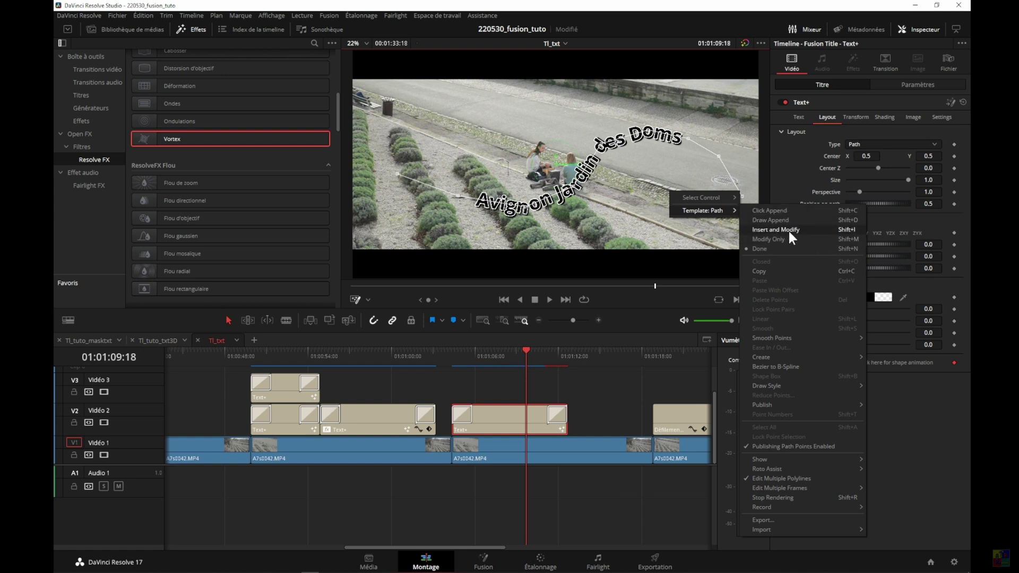
left_click(769, 238)
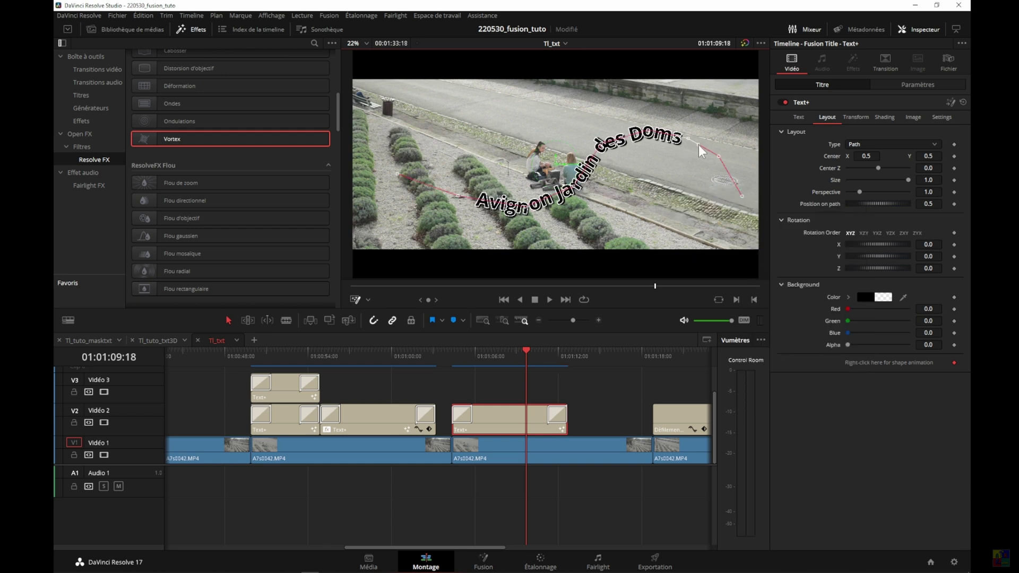
left_click_drag(695, 146, 705, 138)
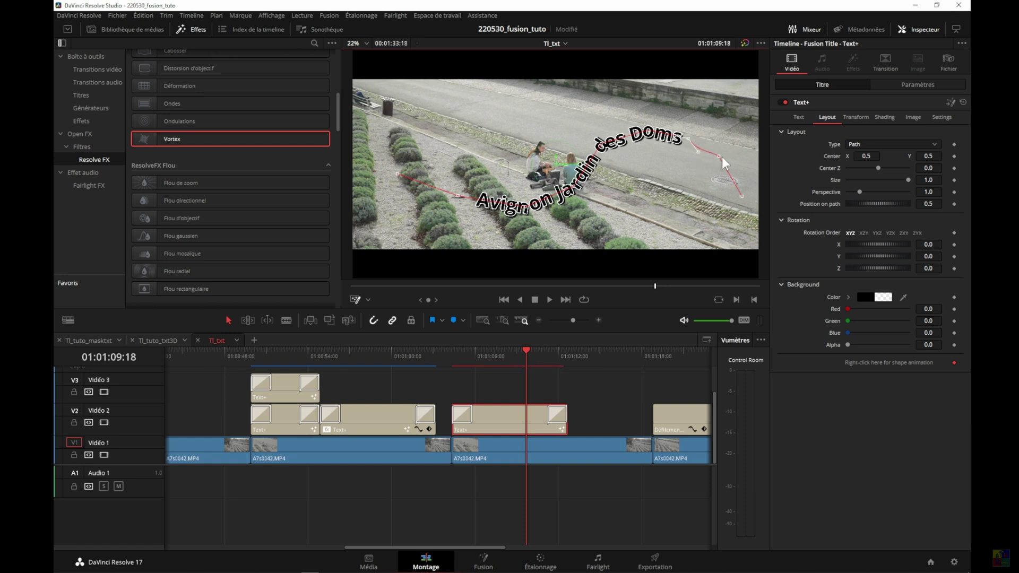
Step: Fine-tune the path's curve beneath the word Avignon and save the project
scroll(721, 157, "up", 3)
left_click_drag(617, 182, 632, 196)
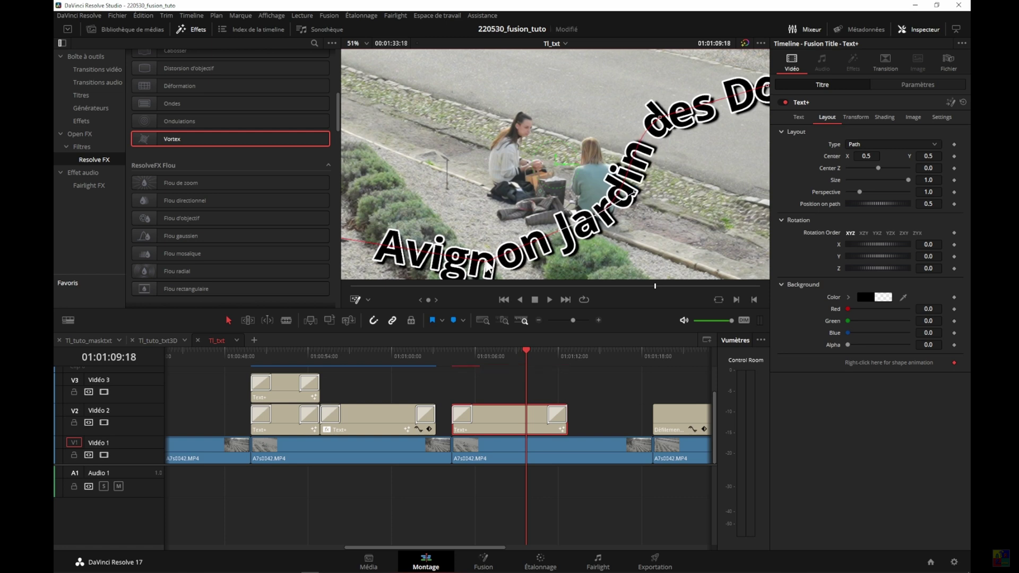
left_click_drag(429, 260, 434, 271)
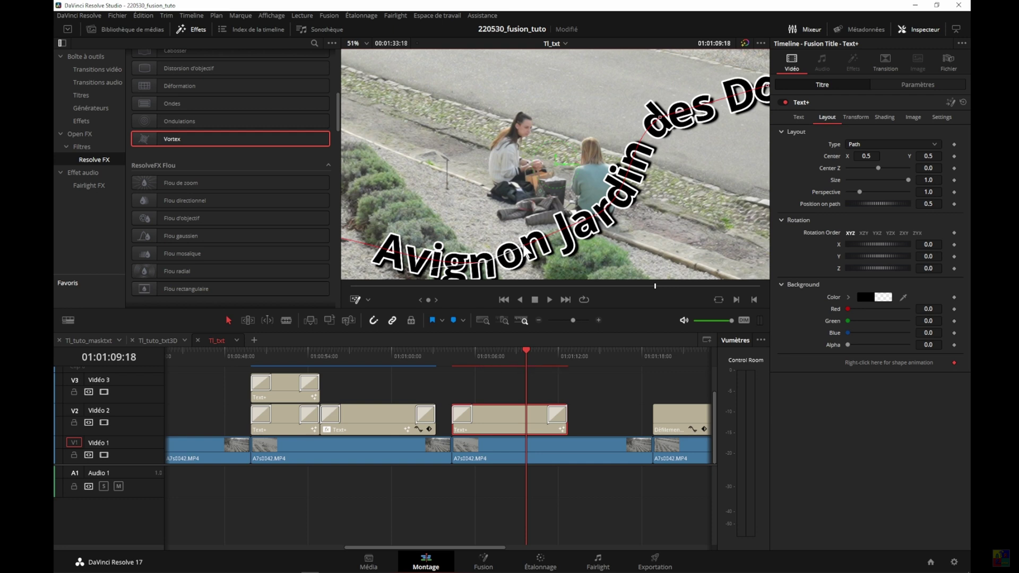
key("ctrl+s")
scroll(618, 180, "down", 5)
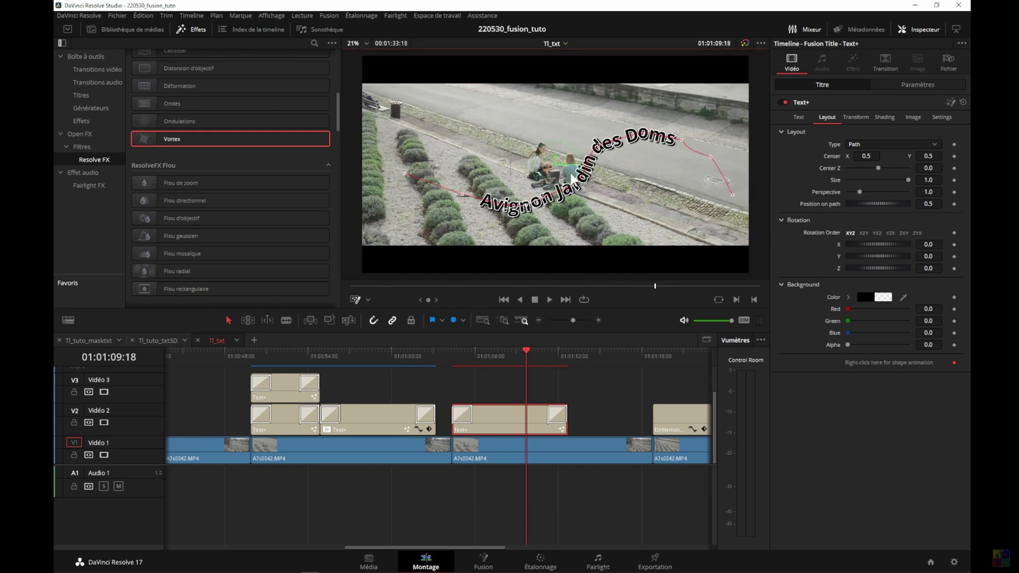
scroll(565, 189, "up", 1)
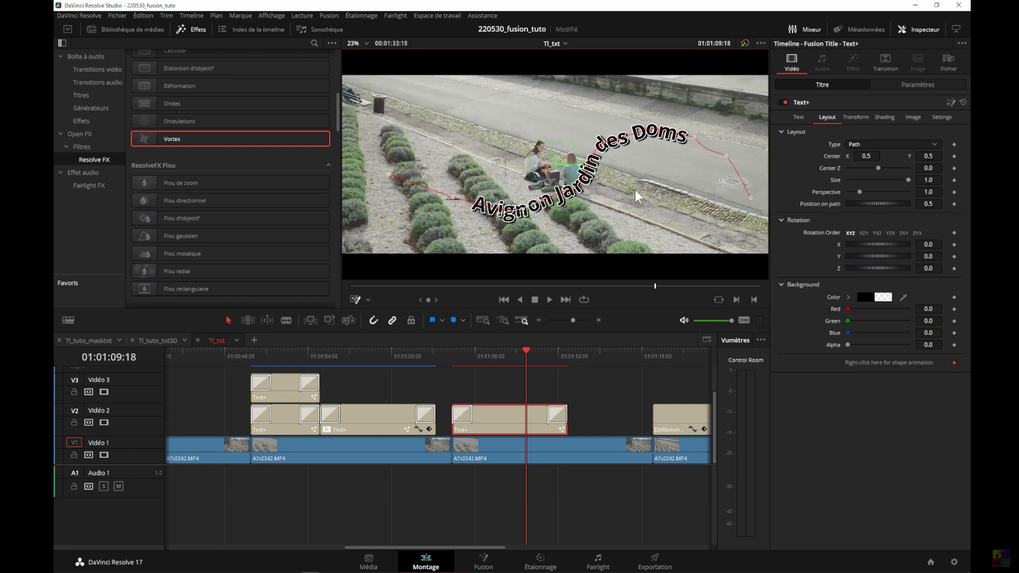
Step: Play back the path title from its start and stop partway through
left_click_drag(526, 355, 451, 356)
left_click(548, 300)
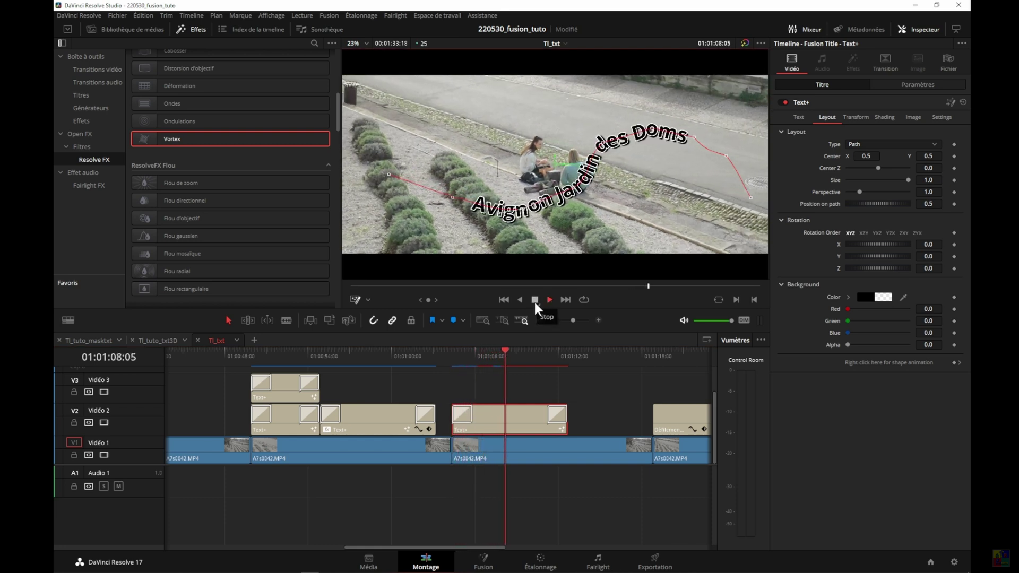
left_click(533, 301)
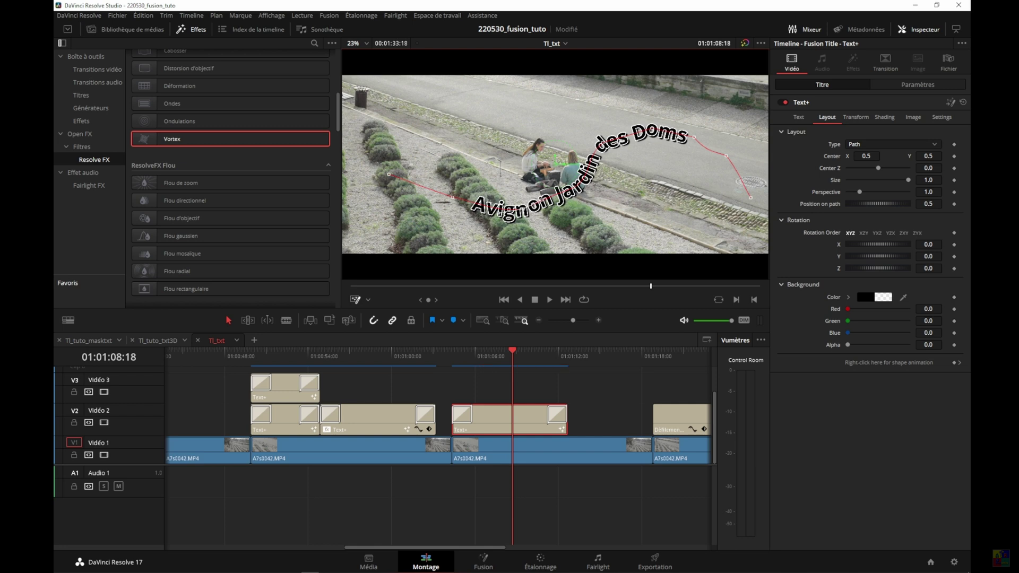
Step: Set the title's transform to Characters with a spacing of 1.163
left_click(856, 118)
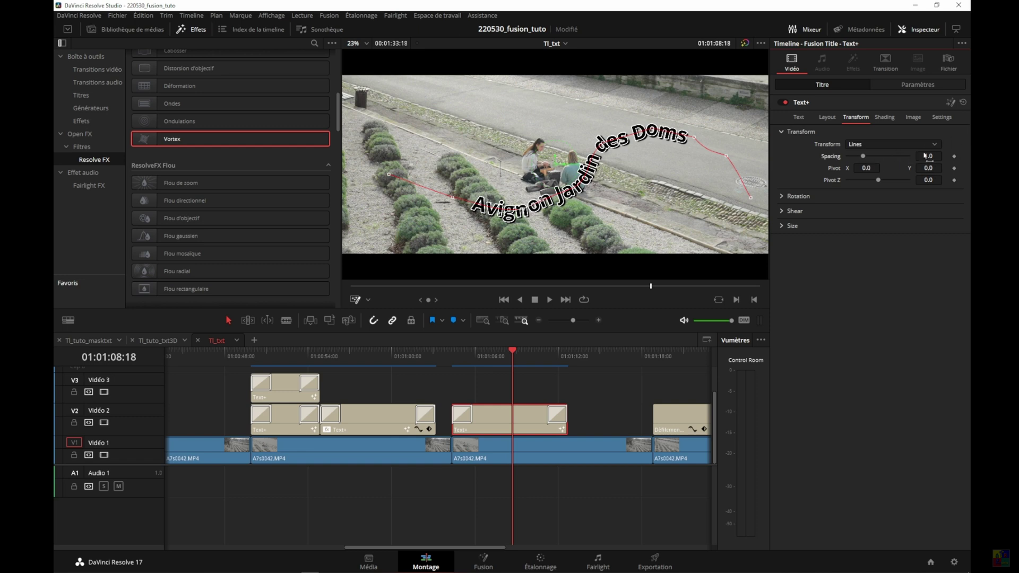
left_click(855, 144)
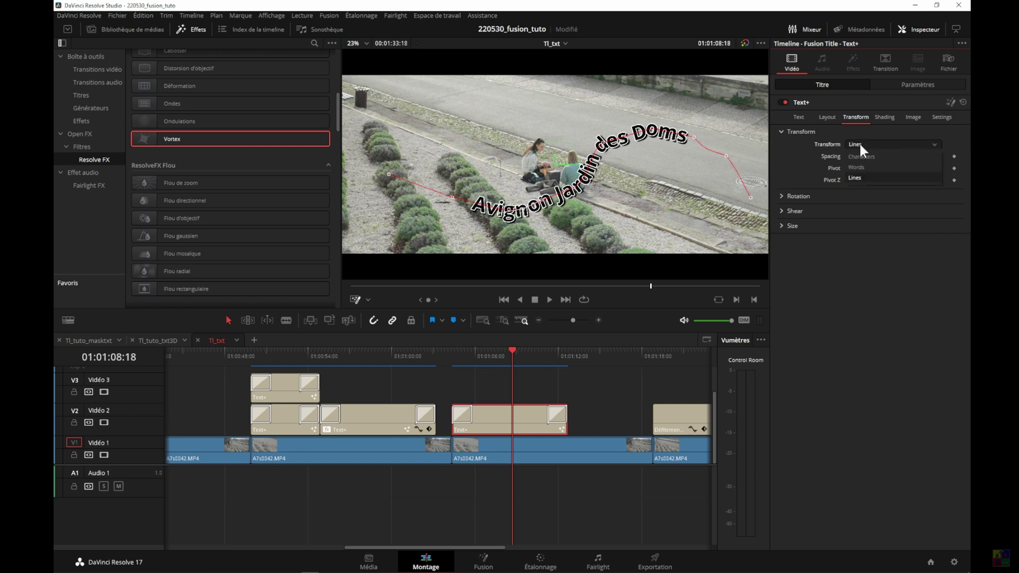
left_click(859, 142)
mouse_move(919, 156)
left_mouse_down()
mouse_move(941, 156)
mouse_move(906, 161)
left_mouse_up()
left_click(865, 145)
left_click(861, 156)
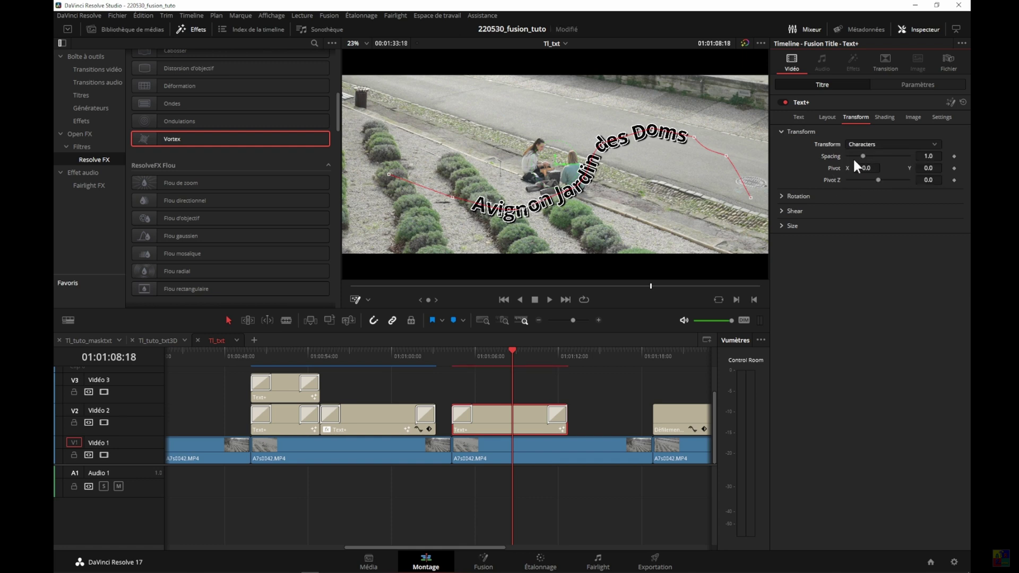
left_click_drag(930, 152, 948, 153)
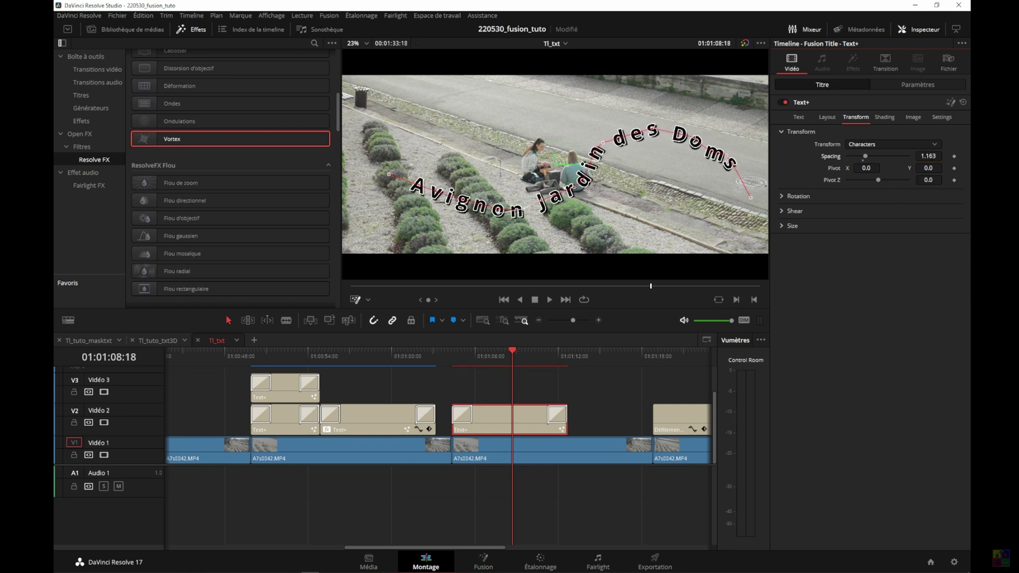
Step: Switch the title's transform to Words, try different word spacings and leave the spacing at 0.0
left_click(861, 145)
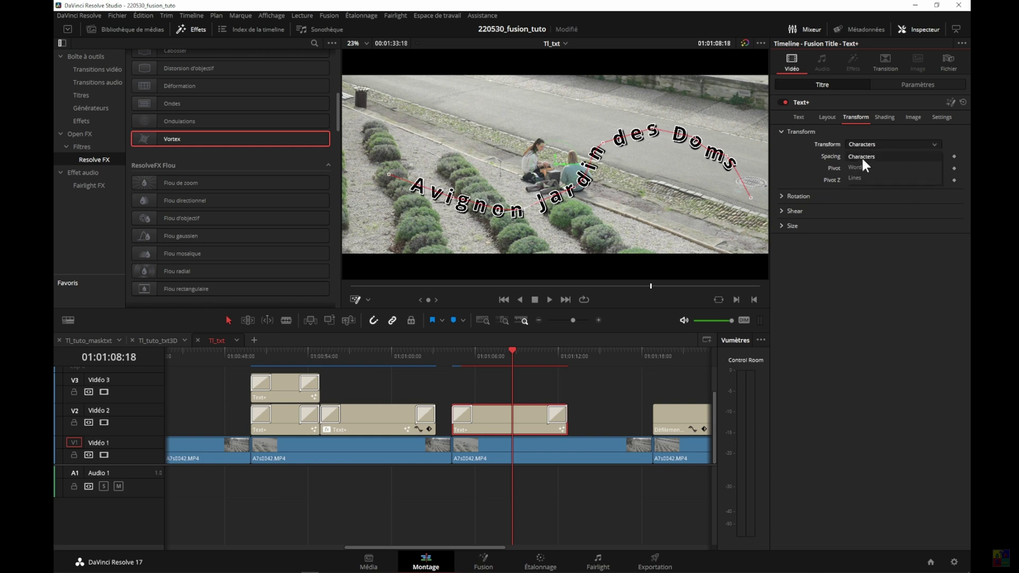
left_click(862, 166)
left_click_drag(928, 156, 923, 180)
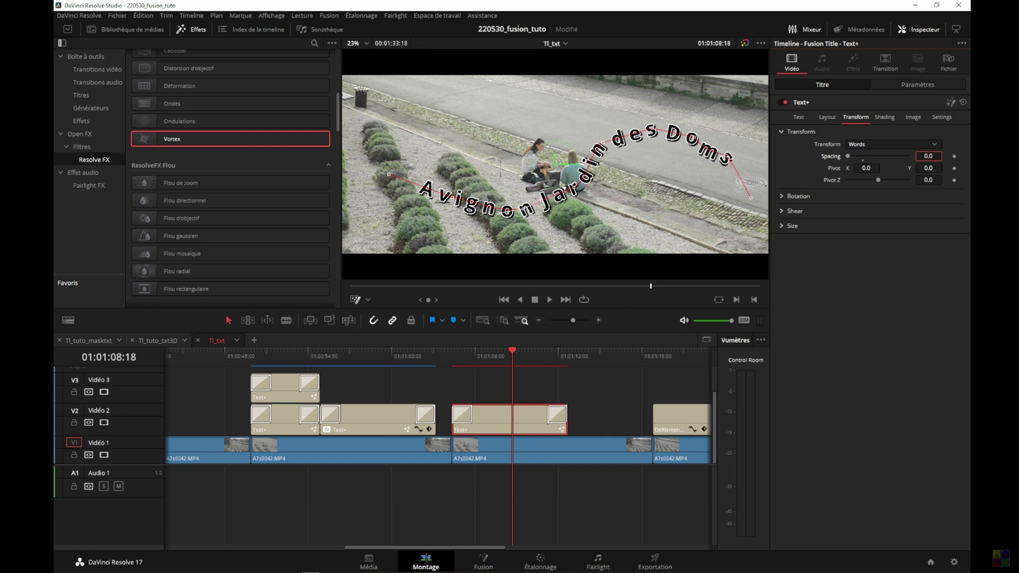
left_click_drag(928, 156, 937, 156)
left_click_drag(928, 156, 902, 156)
double_click(826, 155)
Step: Add a second line reading "Rocher des Doms" to the title's text
left_click(796, 115)
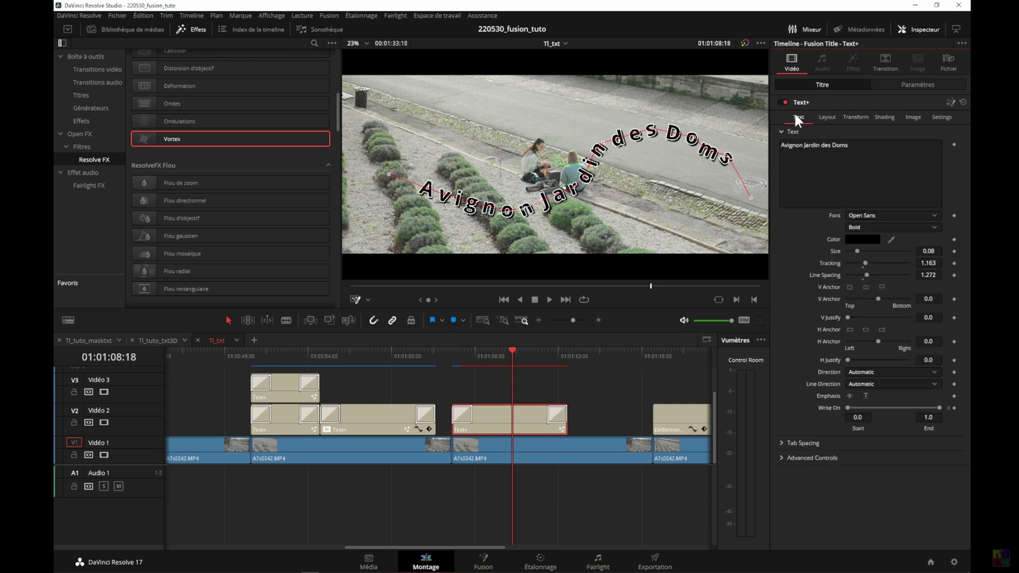
left_click(863, 150)
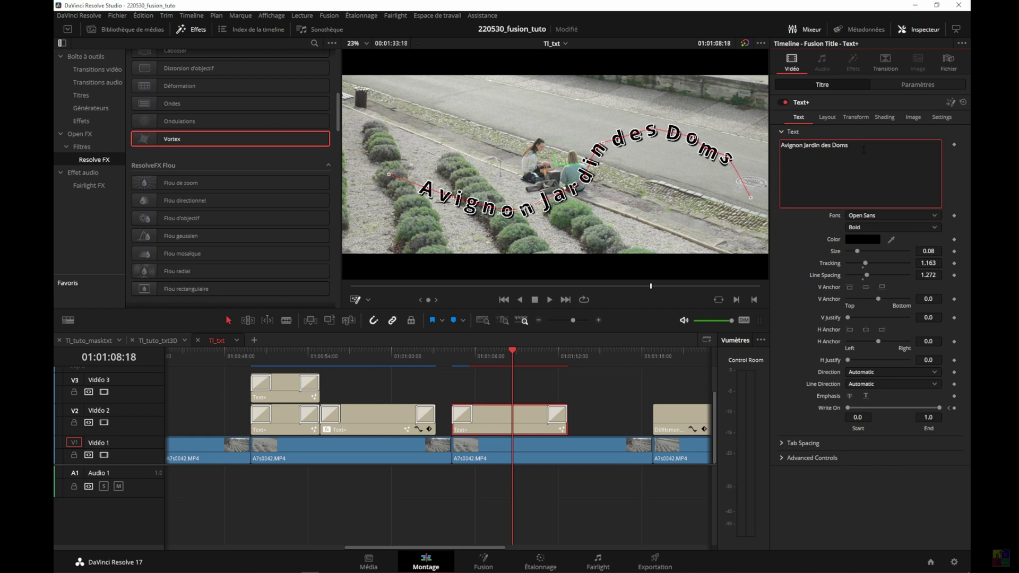
key("Return")
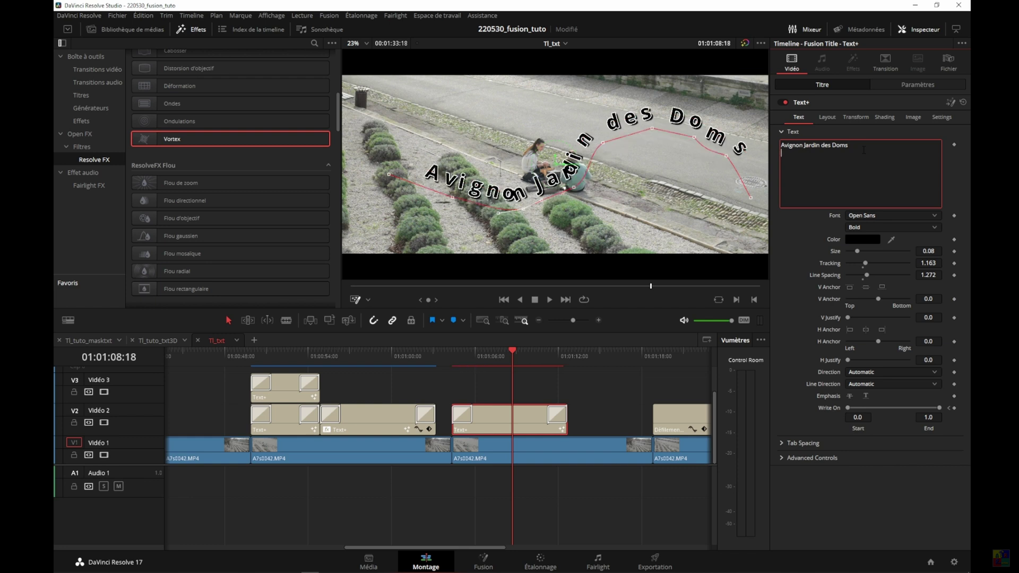
type("Rocher")
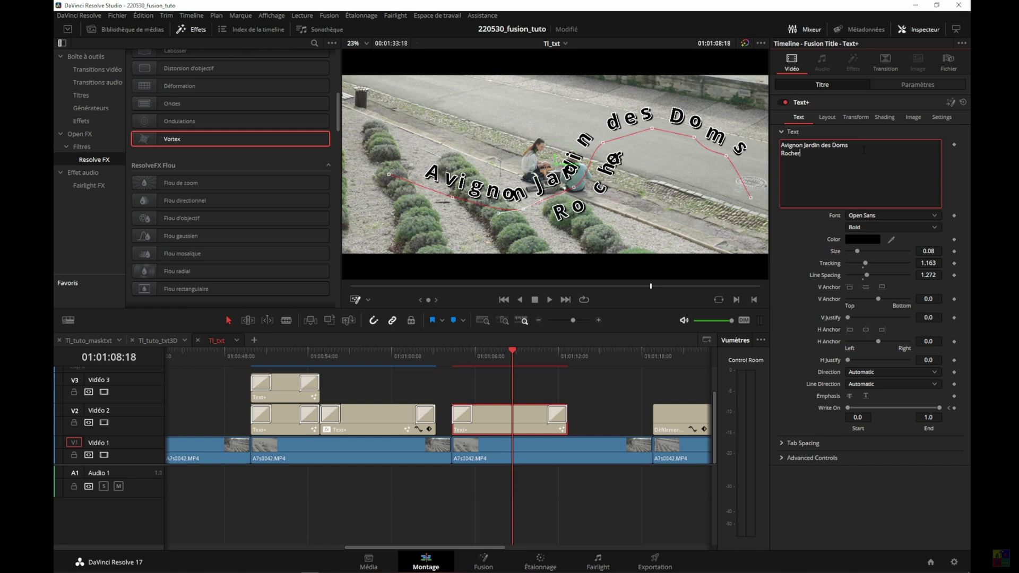
type(" des")
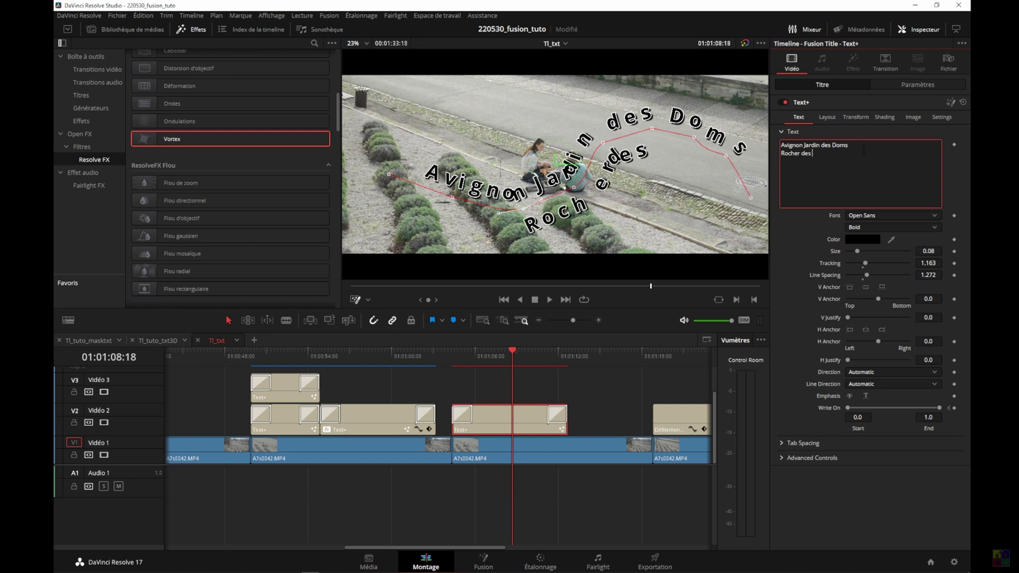
type(" Doms")
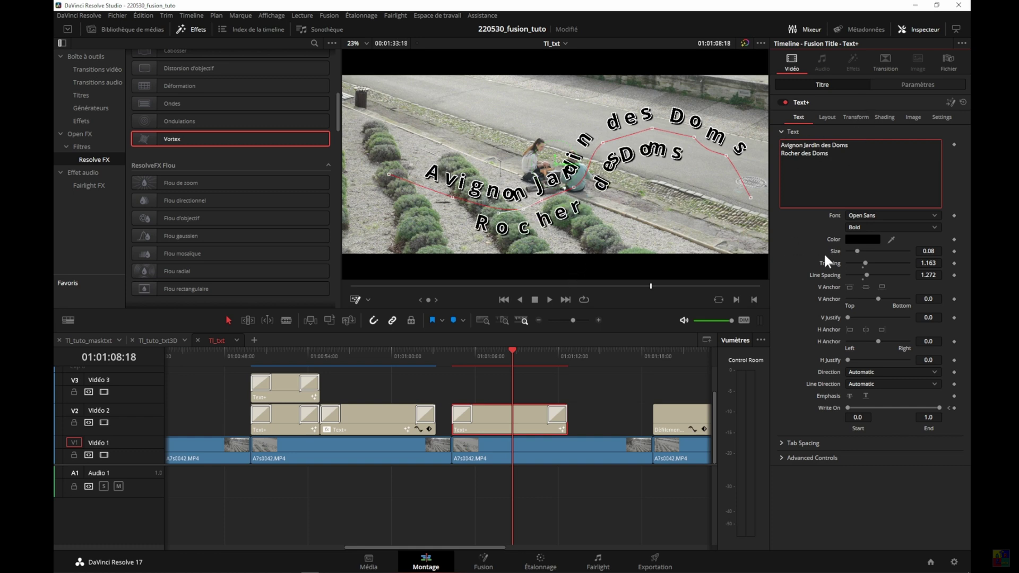
Step: Widen the title's word spacing slightly, and set its Lines spacing to 0.993
left_click(854, 118)
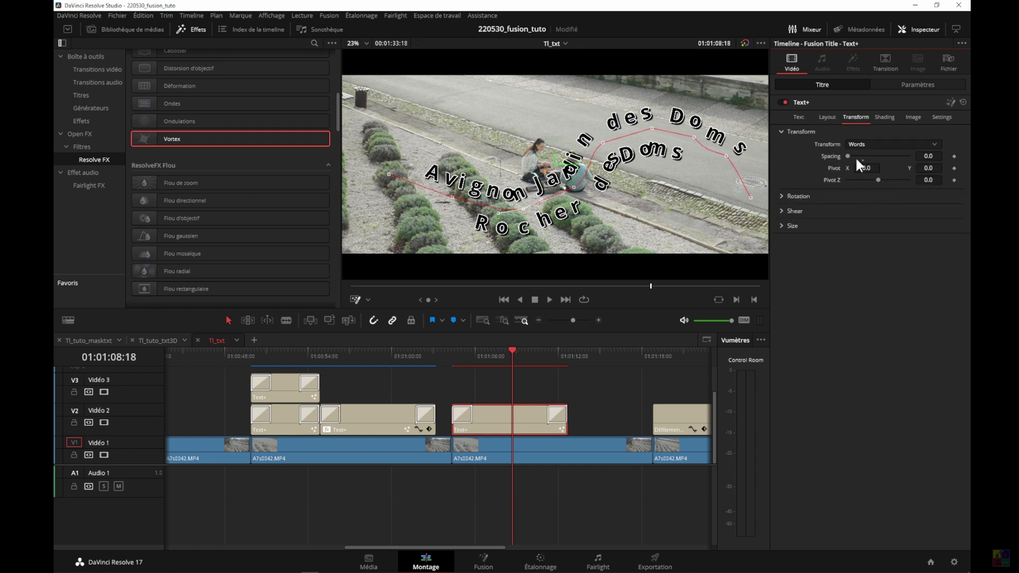
mouse_move(927, 156)
left_mouse_down()
mouse_move(945, 156)
mouse_move(931, 156)
left_mouse_up()
left_click(870, 143)
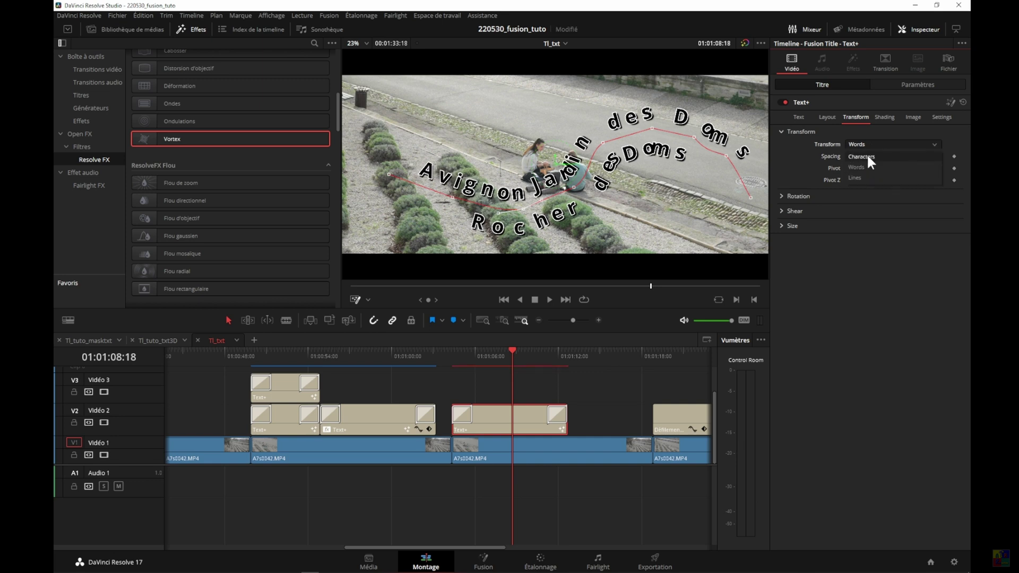
left_click(854, 177)
mouse_move(942, 158)
left_mouse_down()
mouse_move(849, 158)
mouse_move(863, 155)
left_mouse_up()
Step: Play back the two-line path title from the start of its clip
left_click_drag(508, 350, 455, 366)
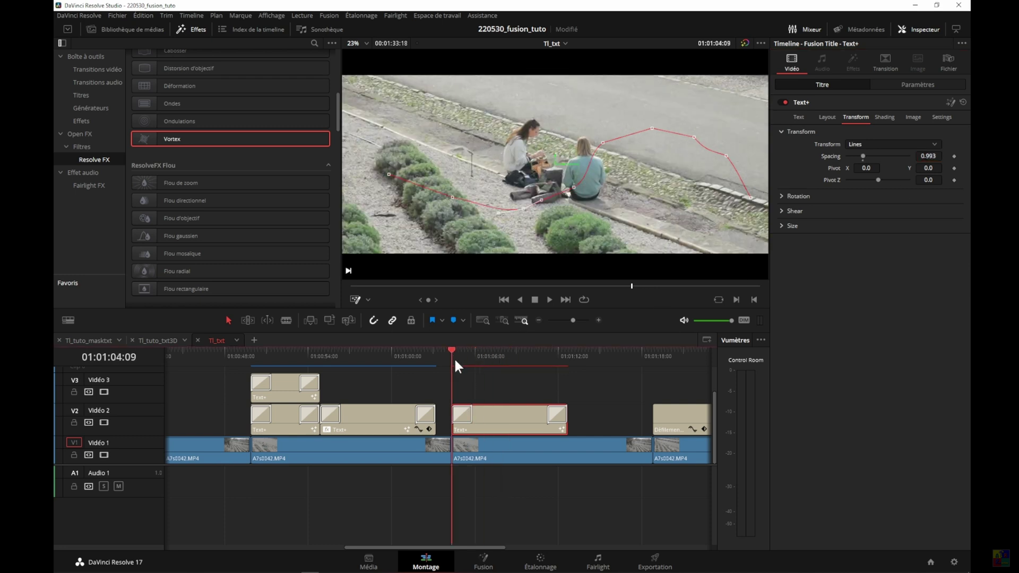
left_click(549, 298)
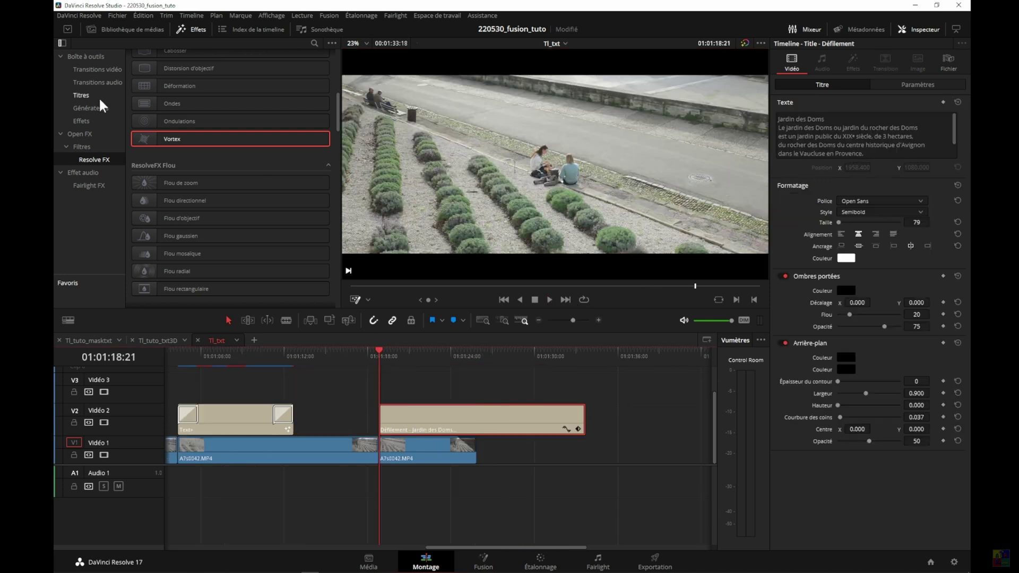
Step: Show the Titres effects with the Défilement preset and save the project
left_click(84, 95)
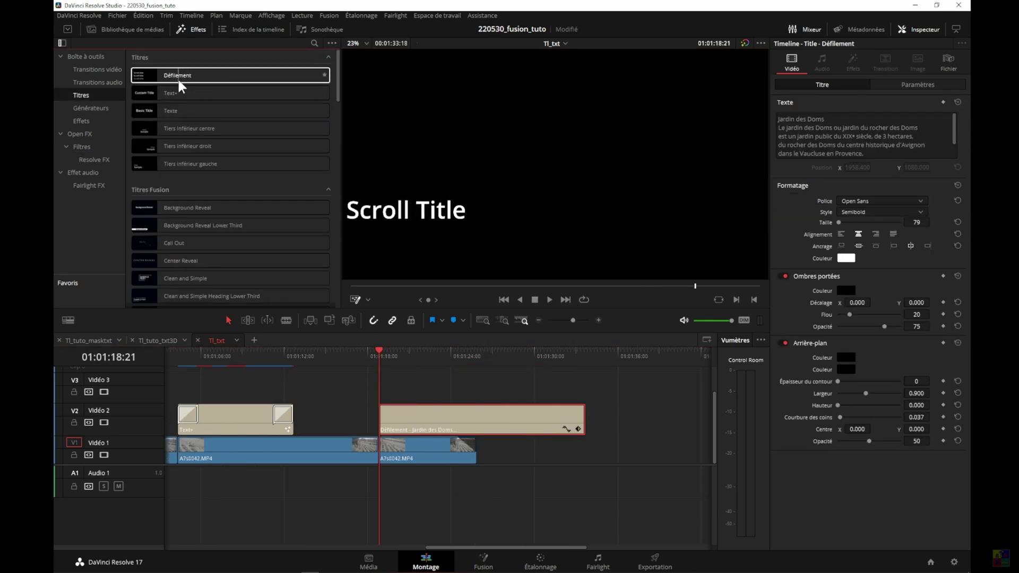
key("ctrl+s")
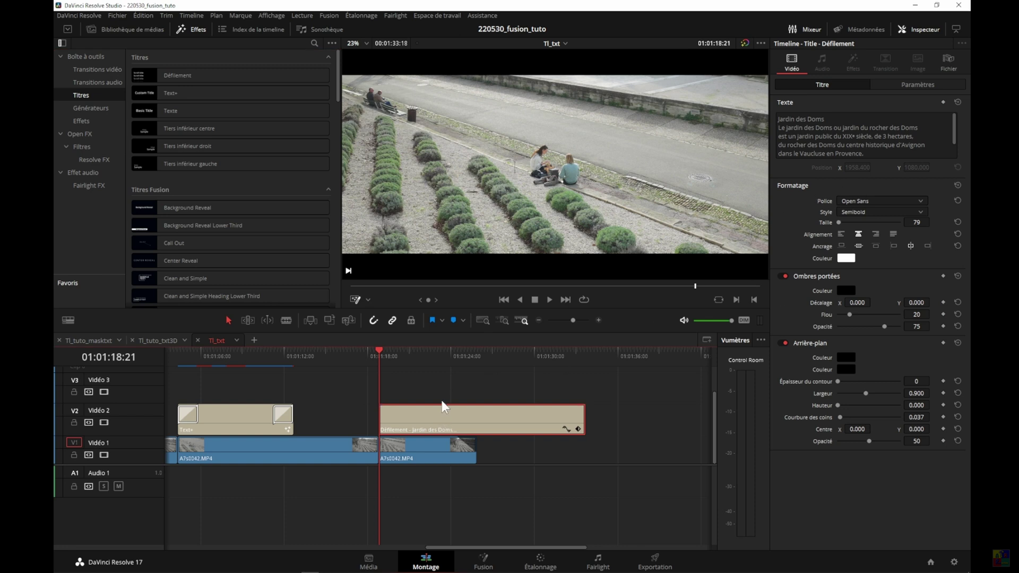
Step: Play the scrolling Jardin des Doms title from its start and stop while several lines are showing
left_click_drag(390, 352, 372, 364)
left_click(549, 299)
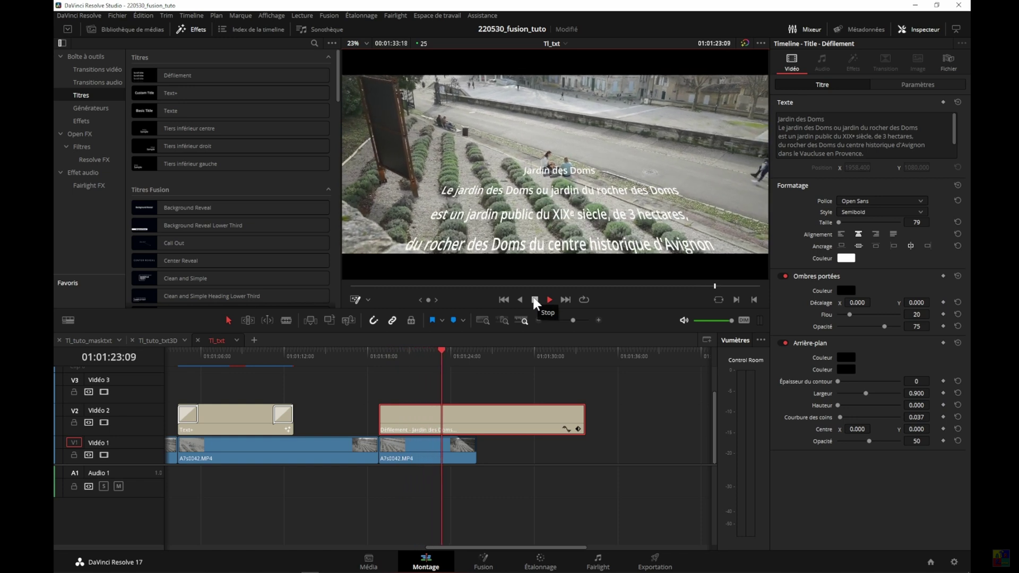
left_click(535, 300)
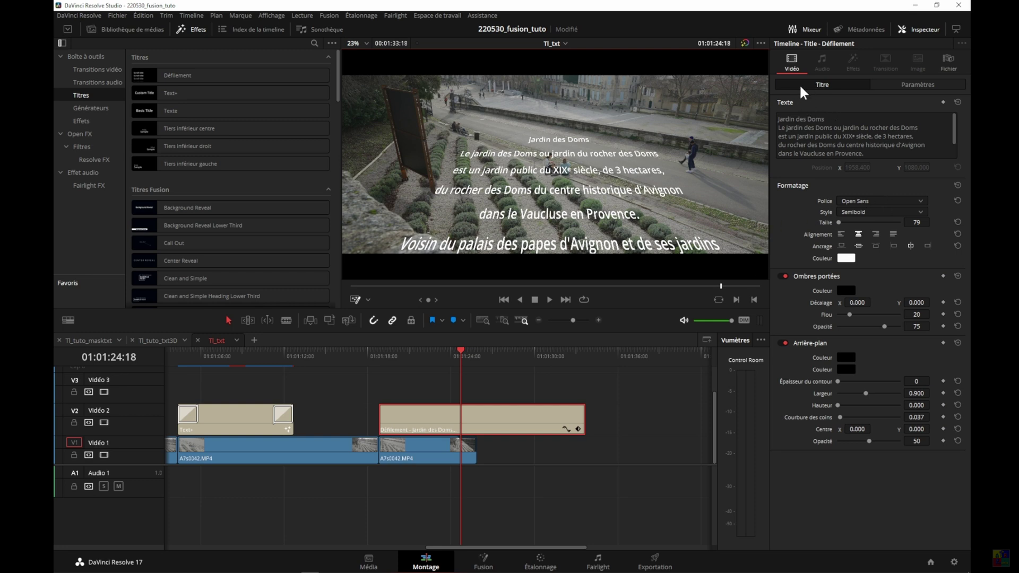
Step: Set the scrolling title's horizontal tilt (Inclinaison H) to 0.640
scroll(784, 104, "down", 3)
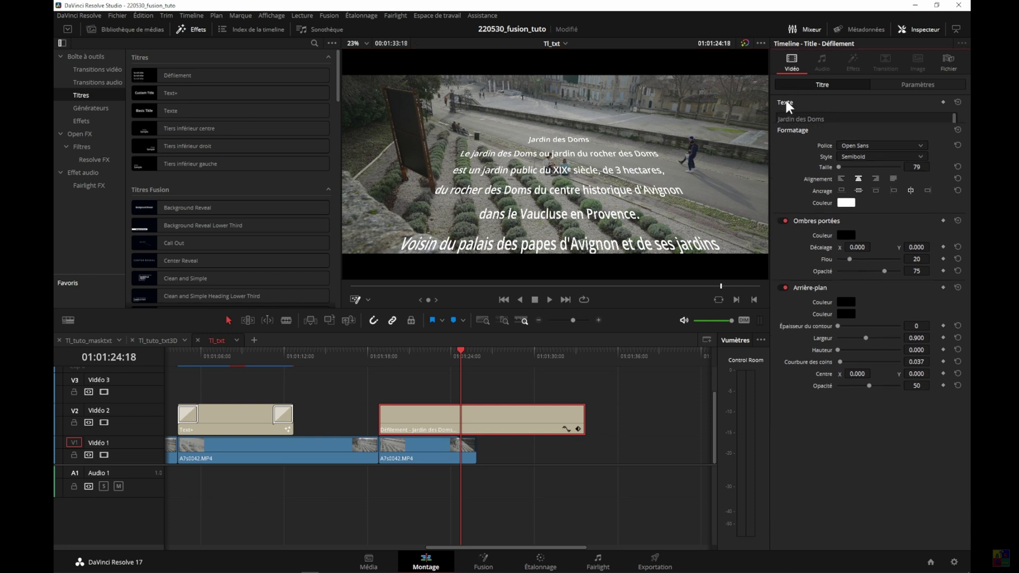
scroll(785, 100, "up", 3)
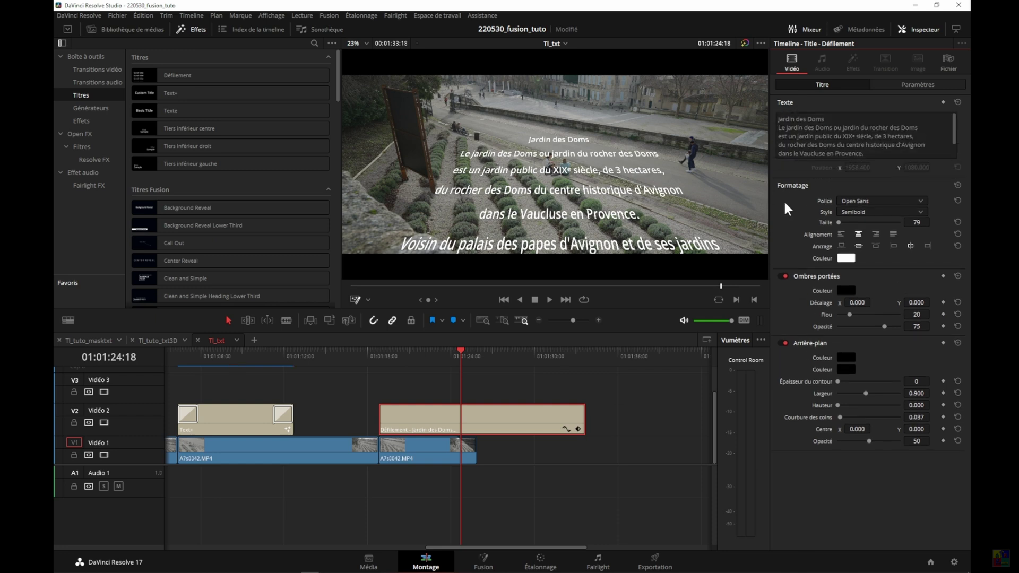
left_click(904, 85)
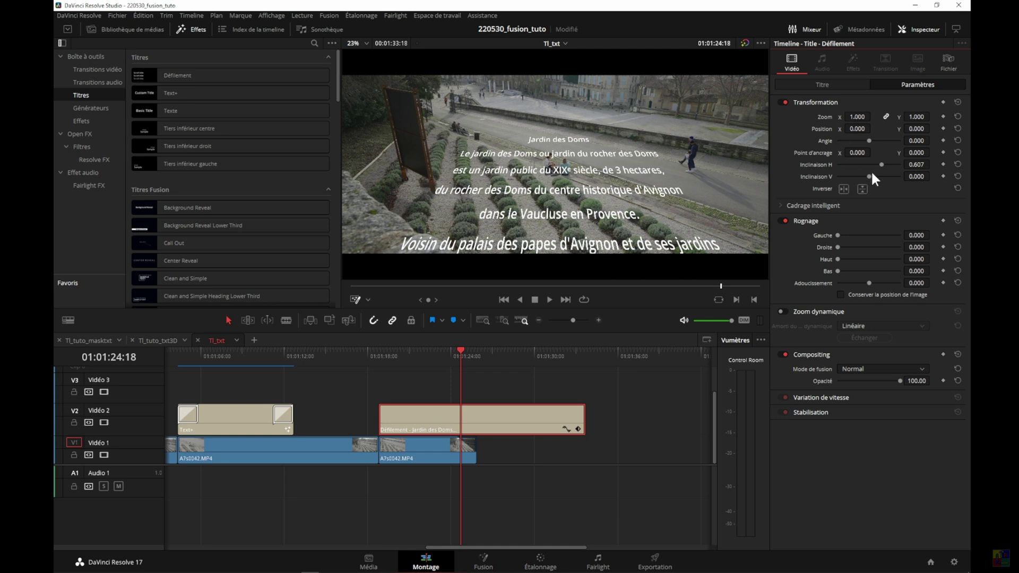
left_click_drag(917, 164, 932, 163)
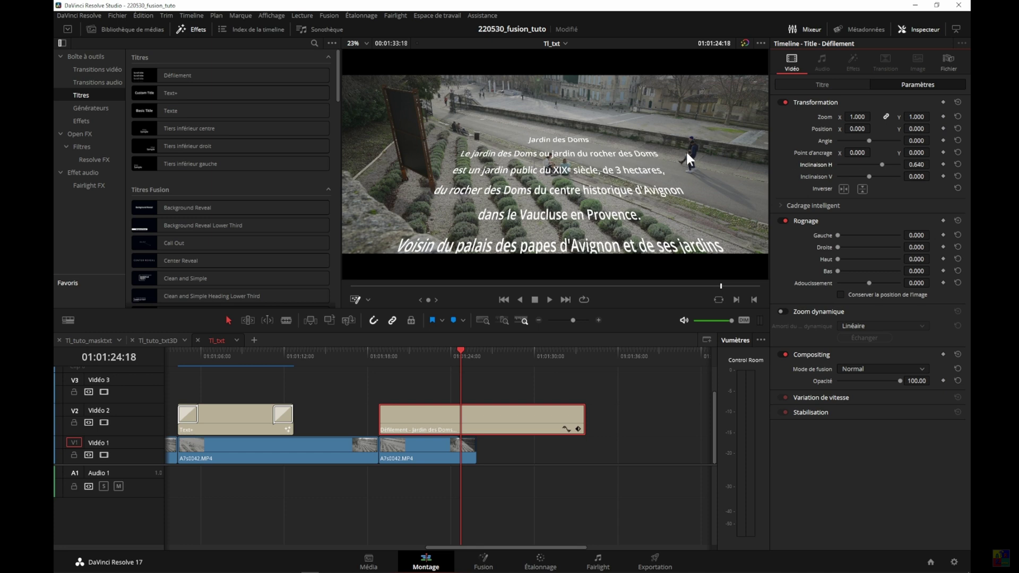